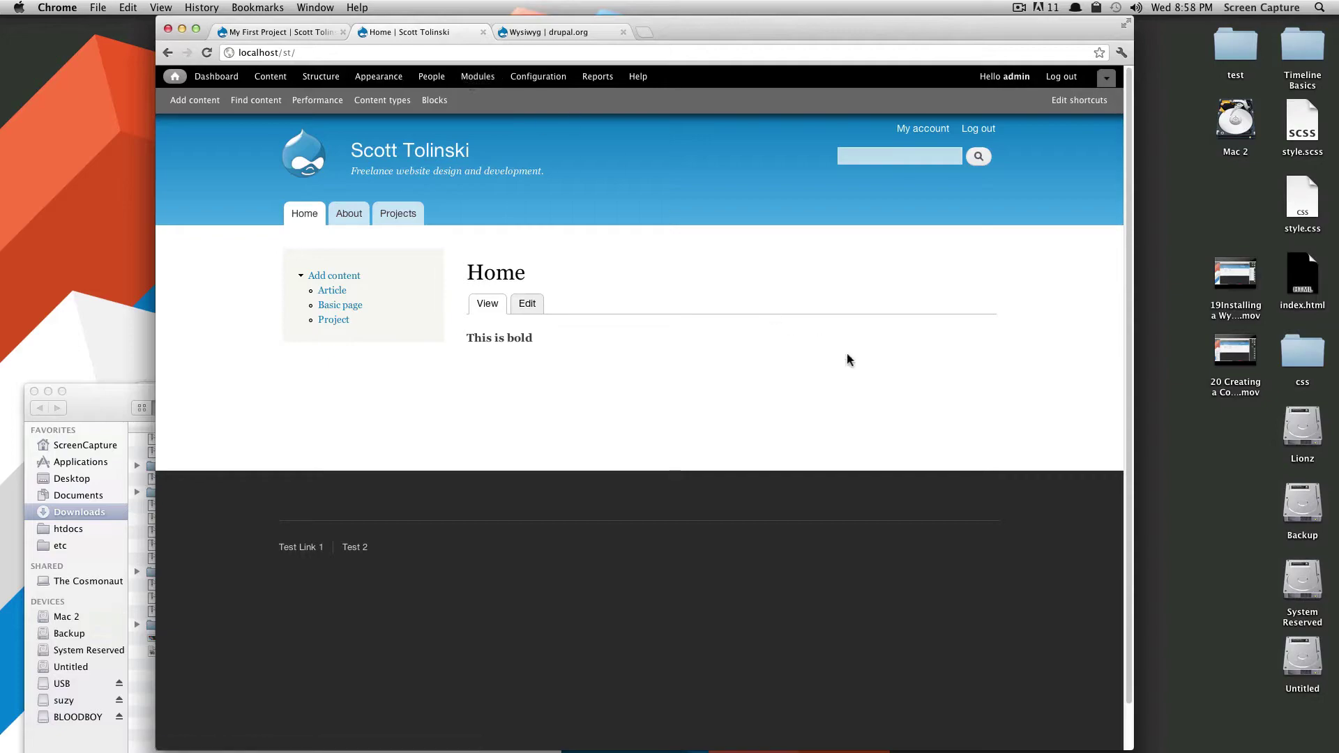
# Search drupal.org for 'webform', open the Webform project page, and scroll to its downloads.
pyautogui.click(523, 36)
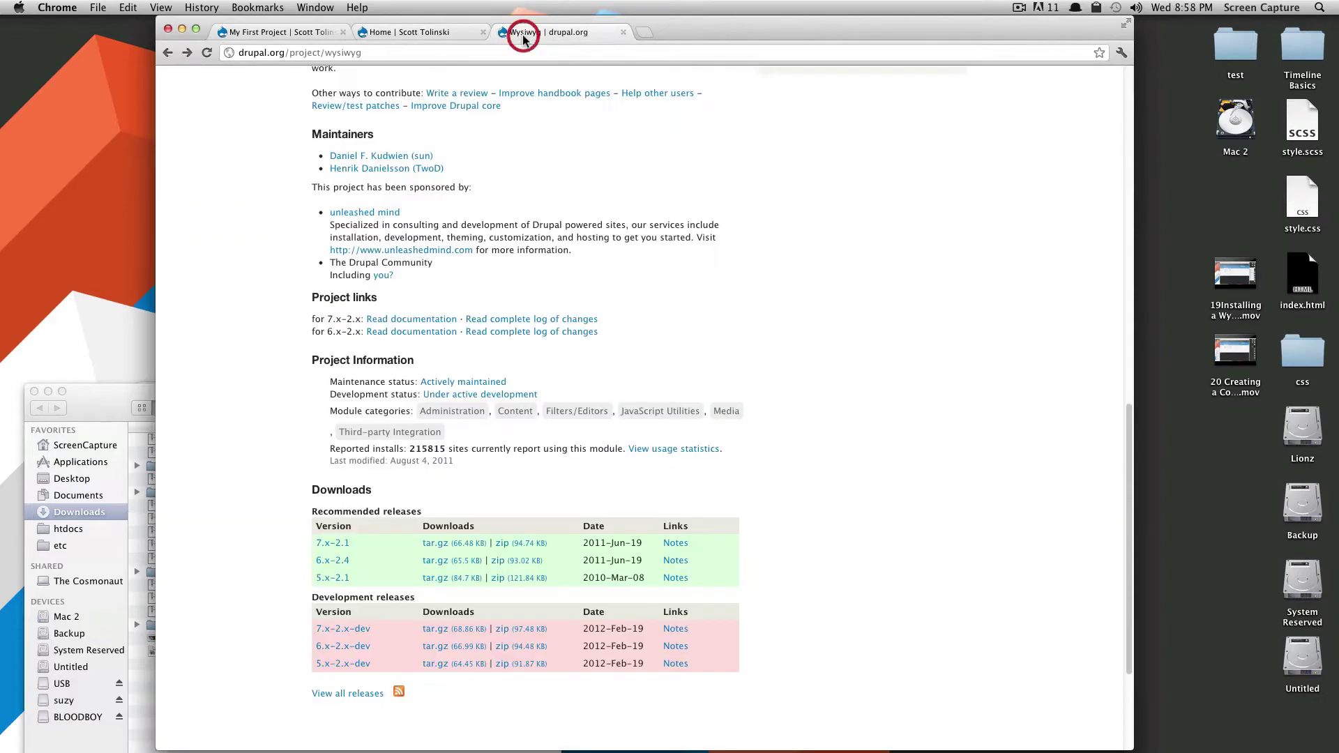
pyautogui.scroll(15, 697, 315)
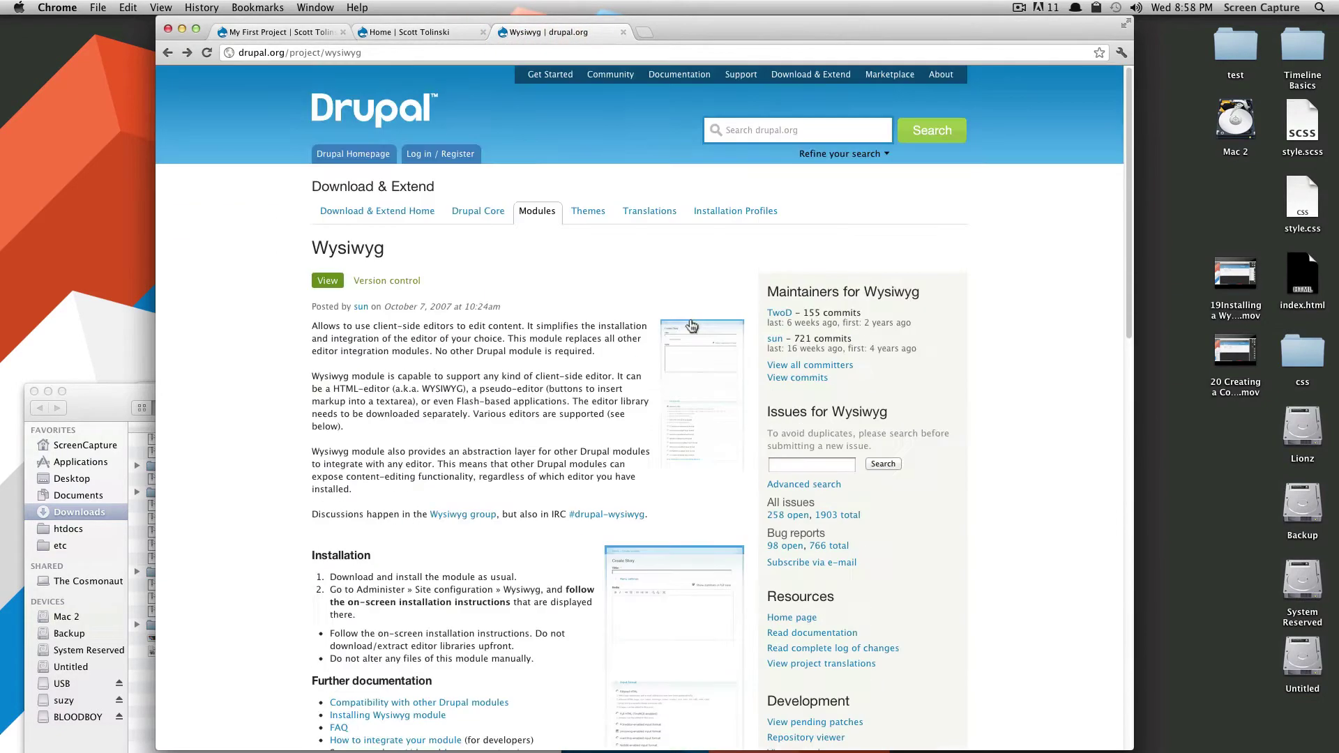
pyautogui.click(745, 137)
pyautogui.write('webform')
pyautogui.press('Return')
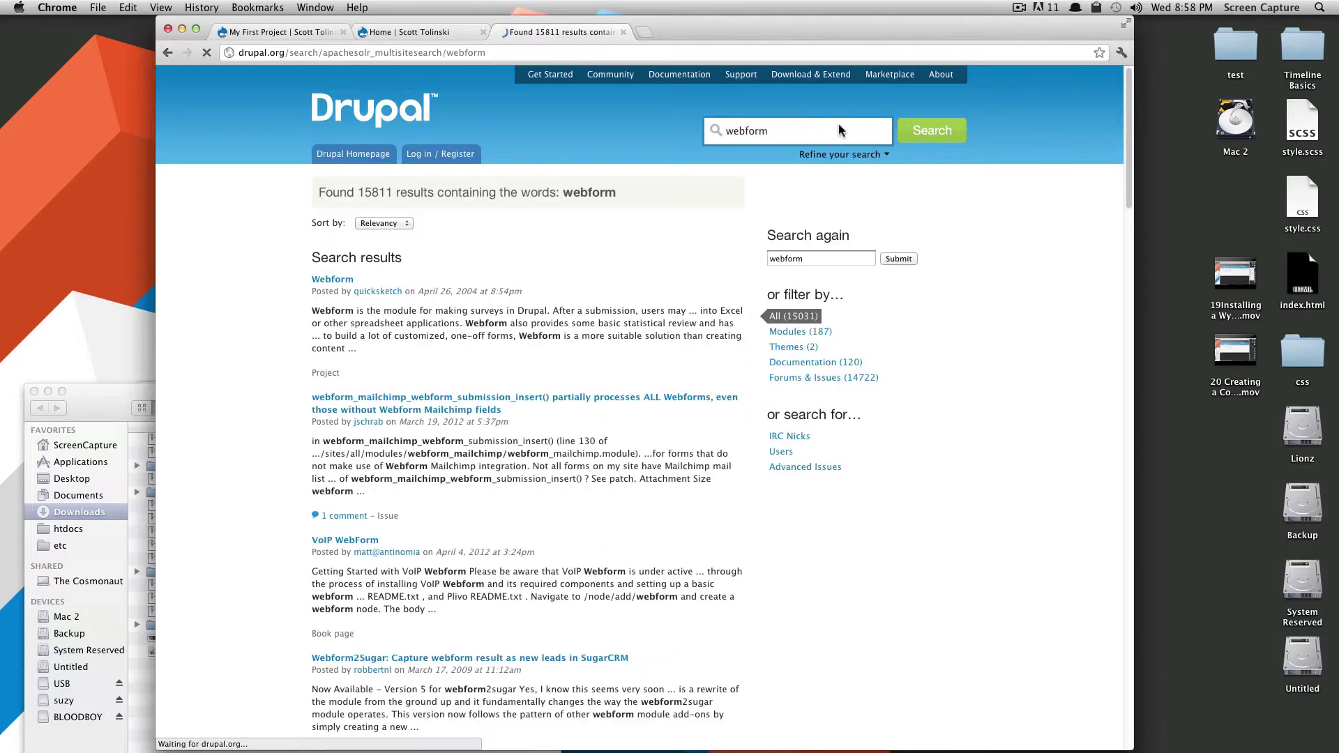
pyautogui.click(337, 279)
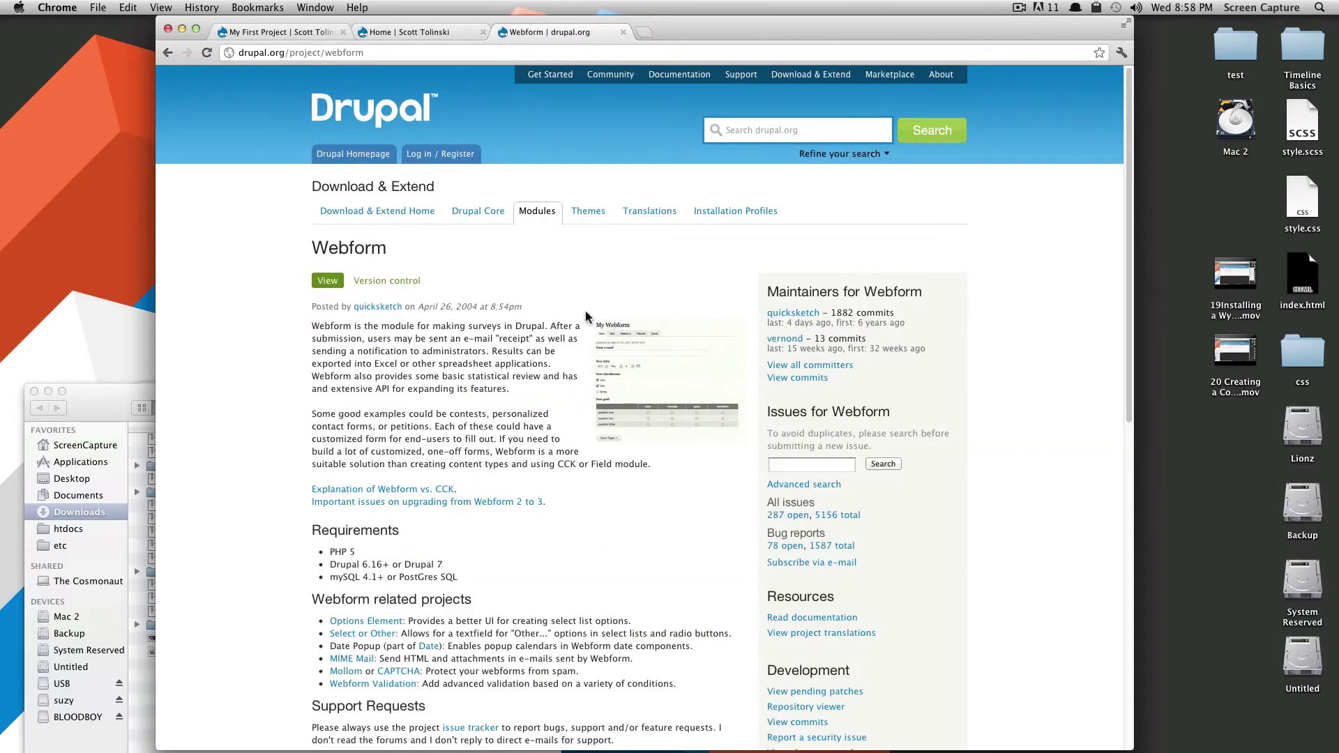
pyautogui.scroll(-15, 582, 322)
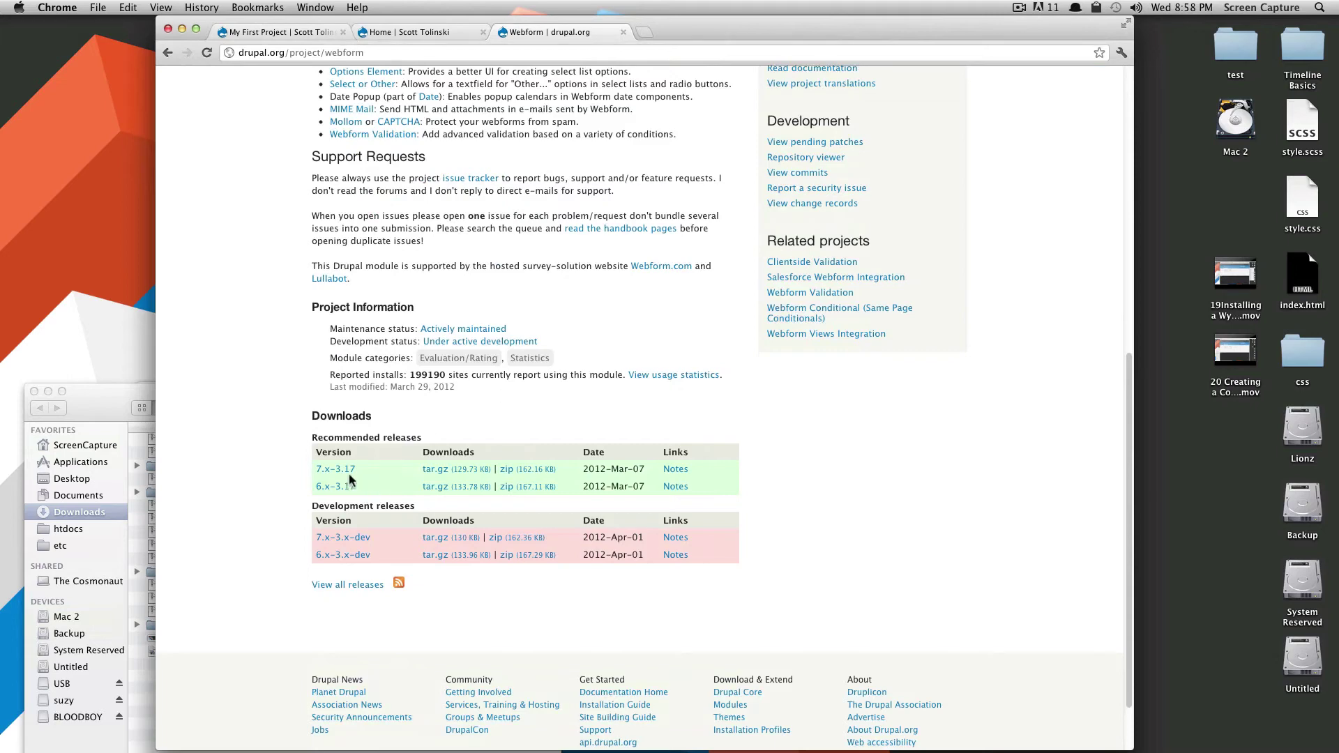
# Download webform-7.x-3.17.zip, extract it, and move the webform folder into the site's modules folder.
pyautogui.click(525, 472)
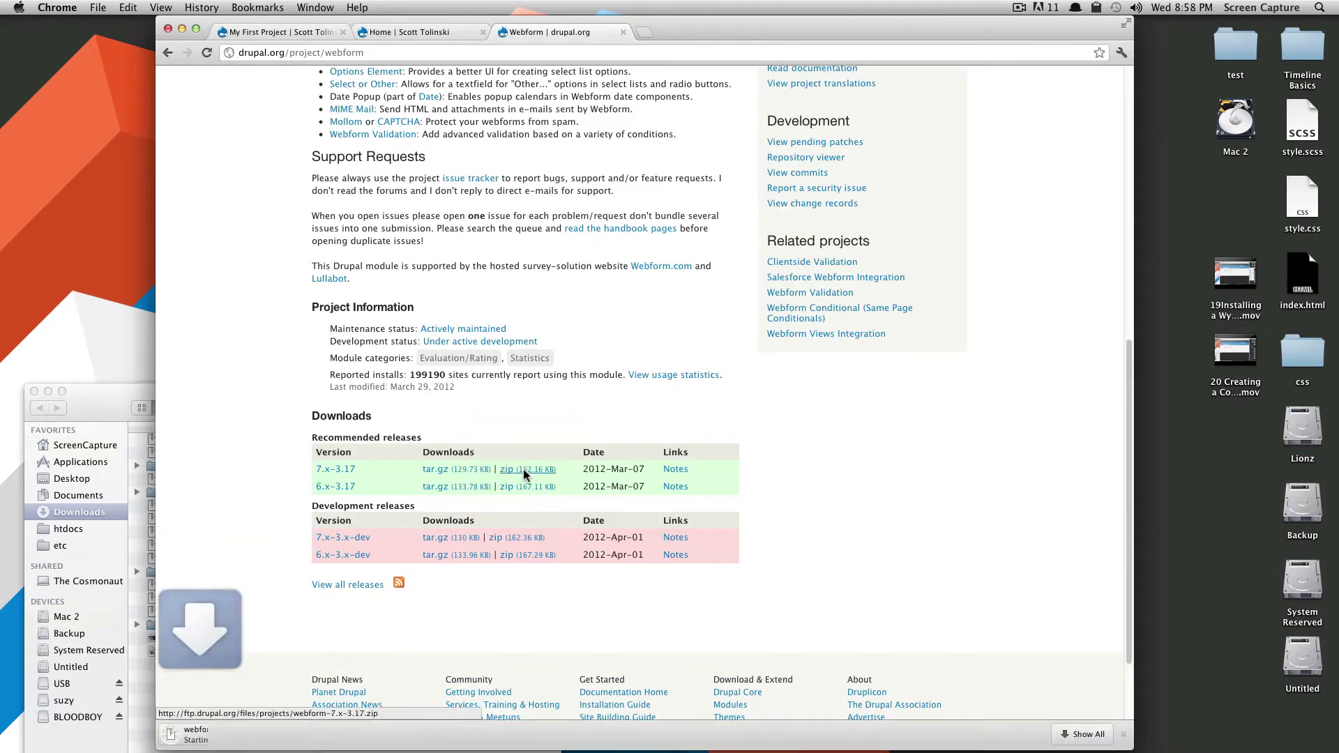
pyautogui.click(99, 396)
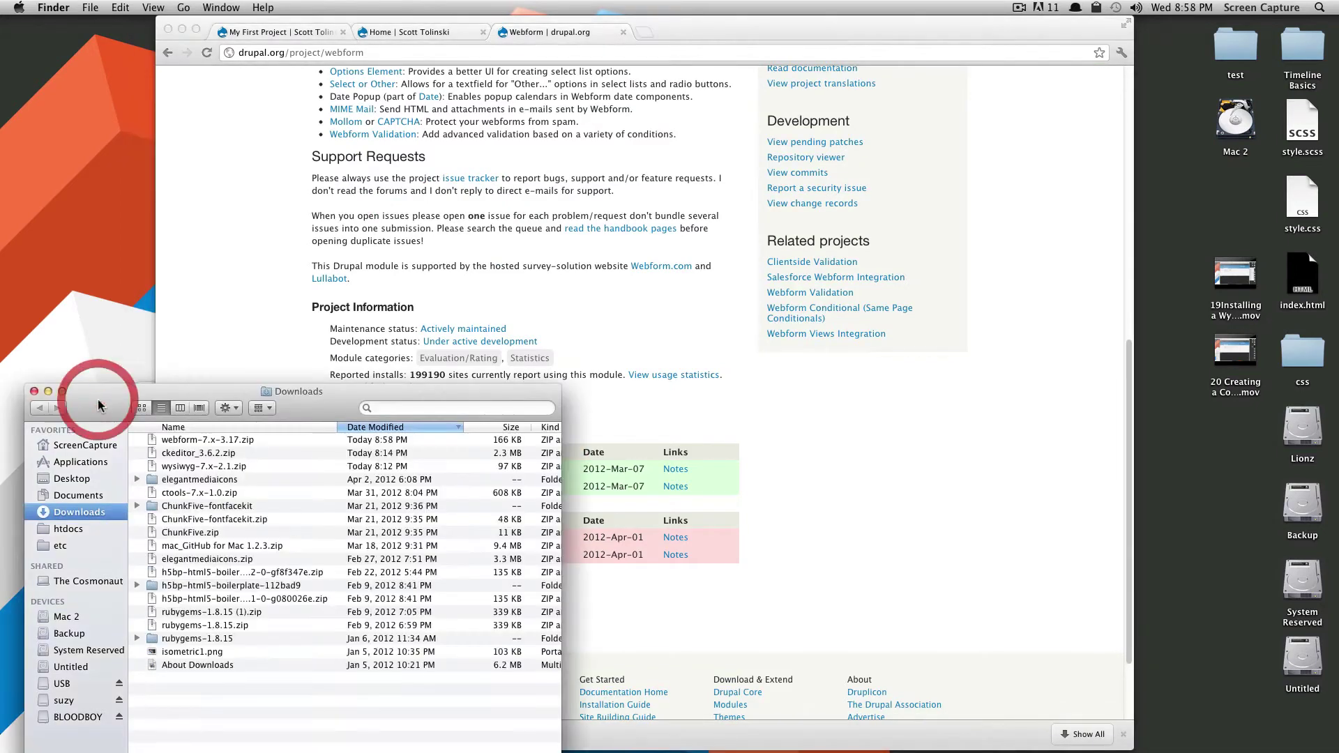
pyautogui.press('super+Tab')
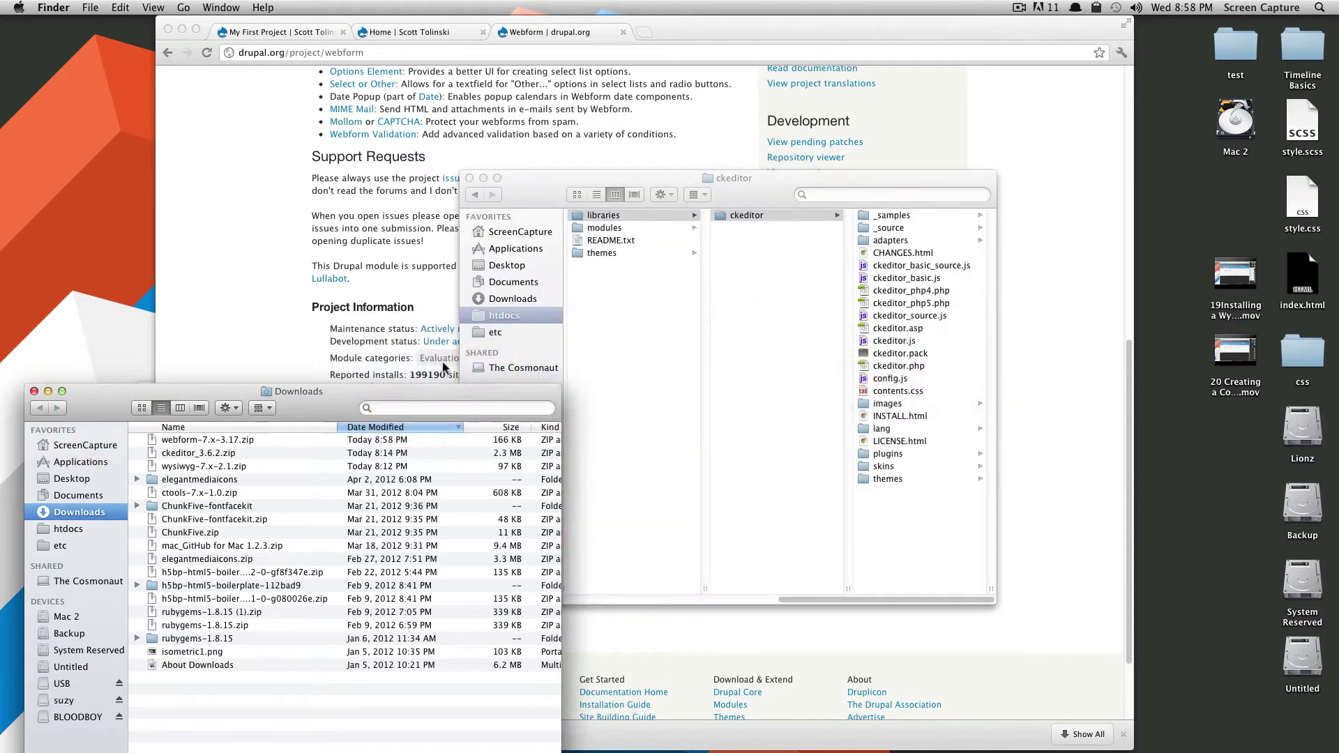
pyautogui.doubleClick(197, 441)
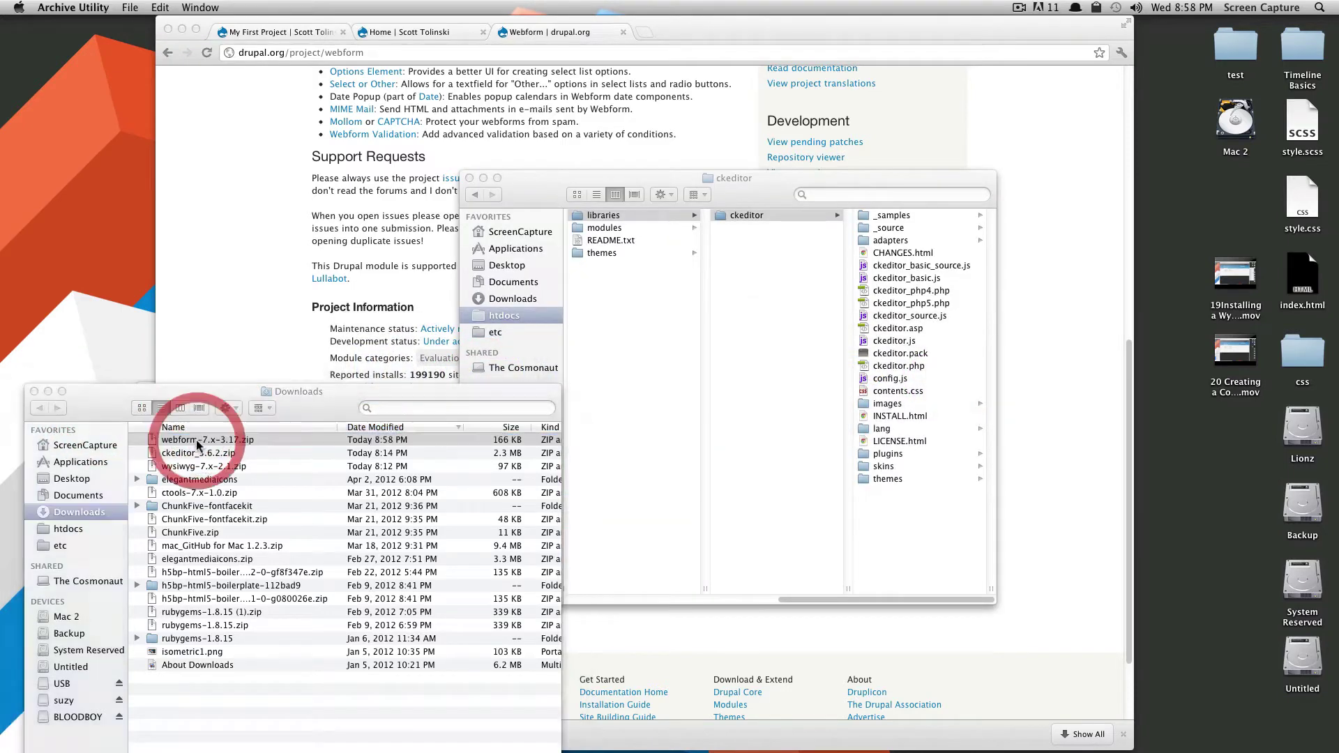
pyautogui.moveTo(168, 560); pyautogui.dragTo(594, 232)
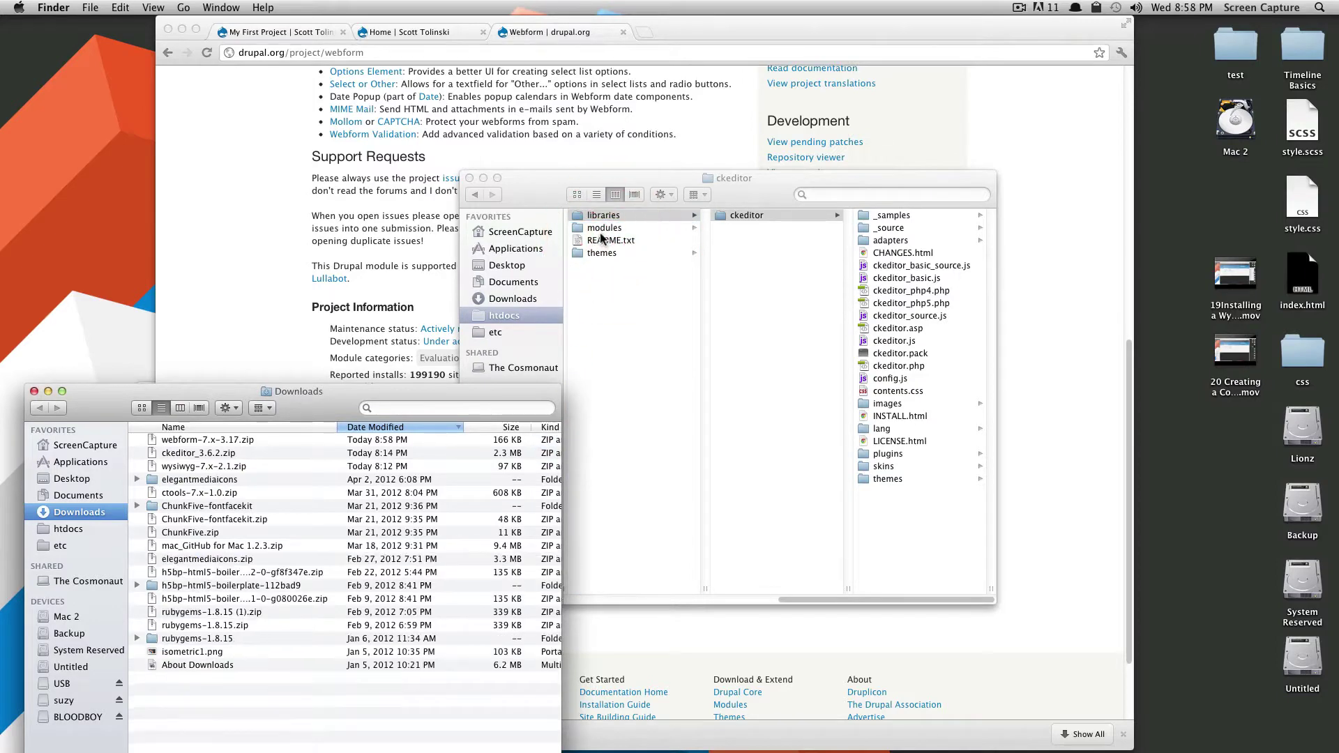
pyautogui.click(413, 237)
# Enable the Webform 7.x-3.17 module on the Modules page and save the configuration.
pyautogui.click(441, 32)
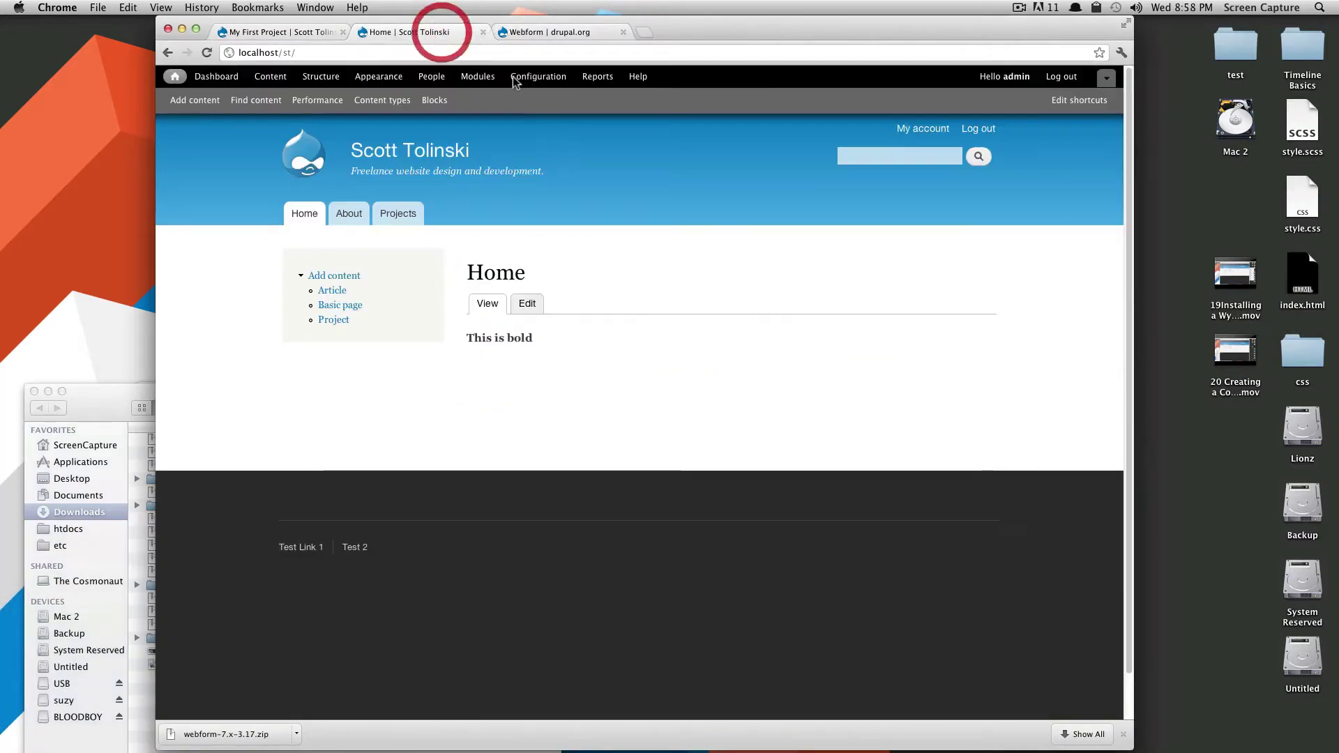
pyautogui.click(480, 79)
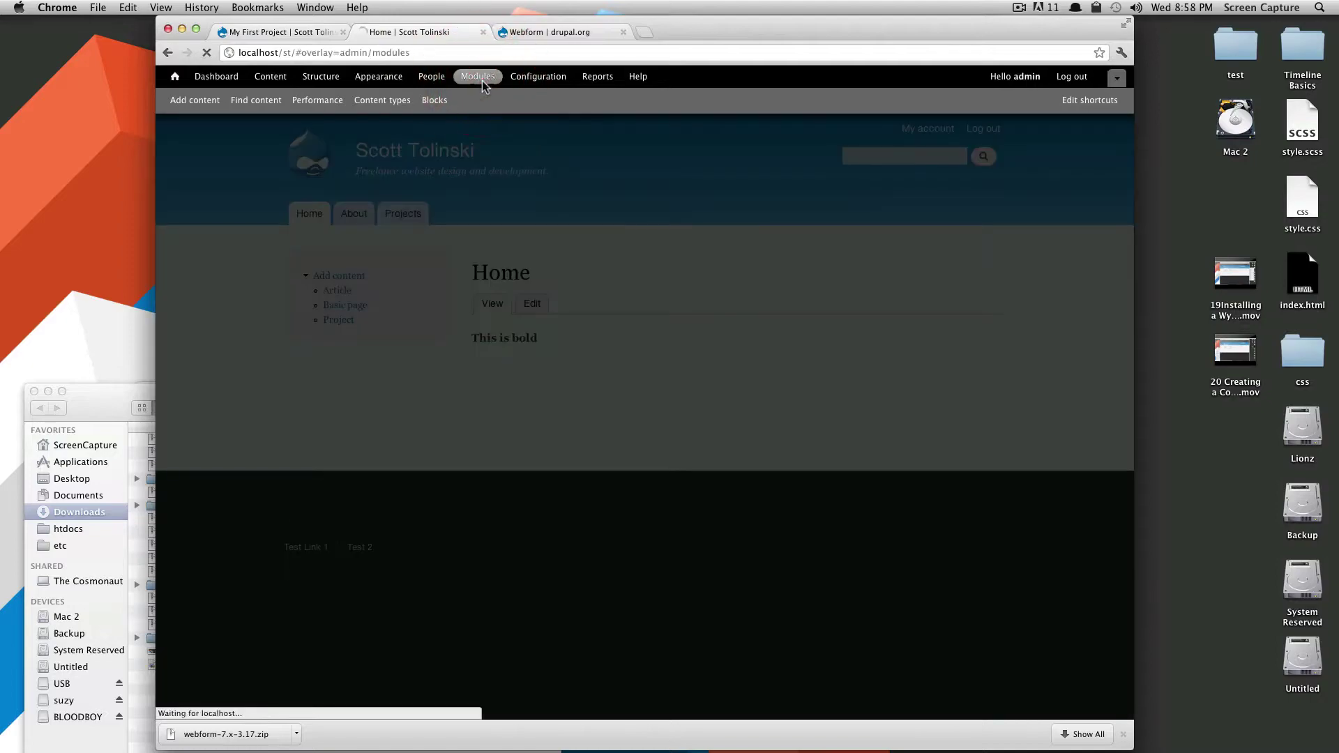
pyautogui.scroll(-10, 526, 291)
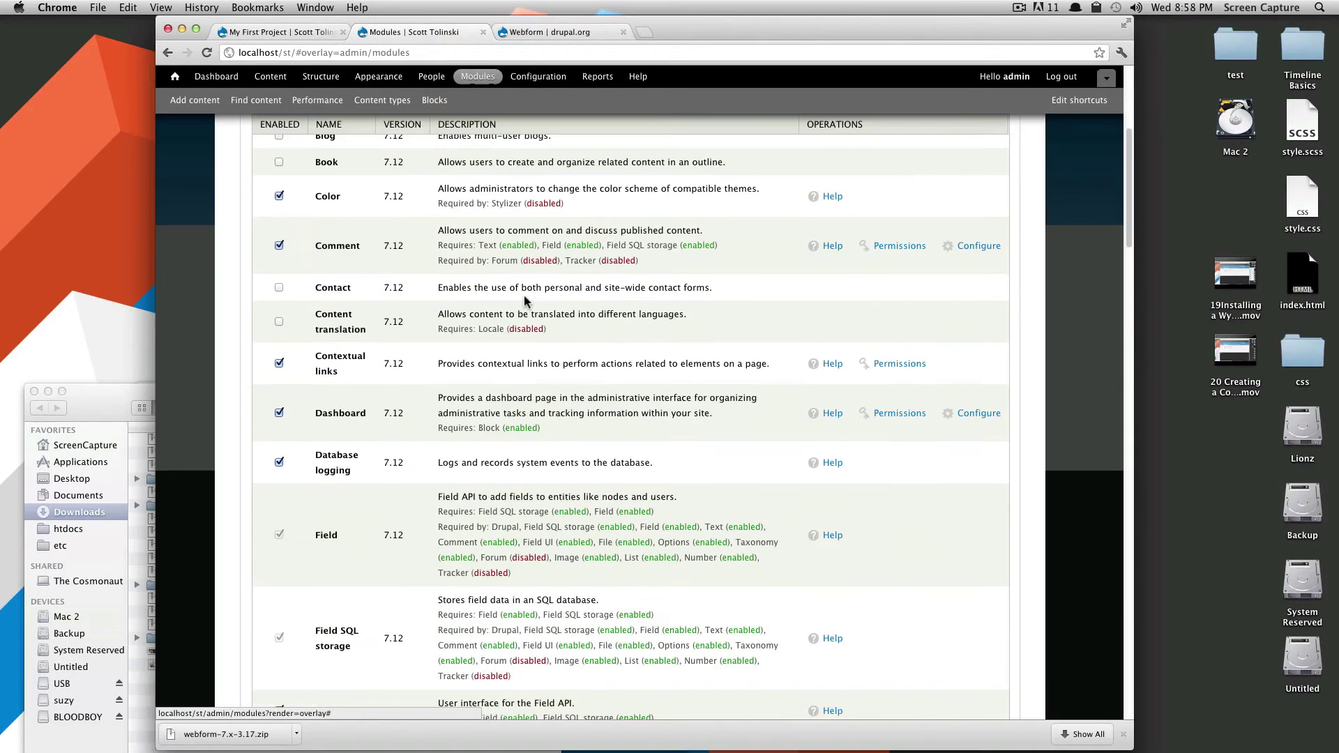
pyautogui.scroll(-12, 738, 328)
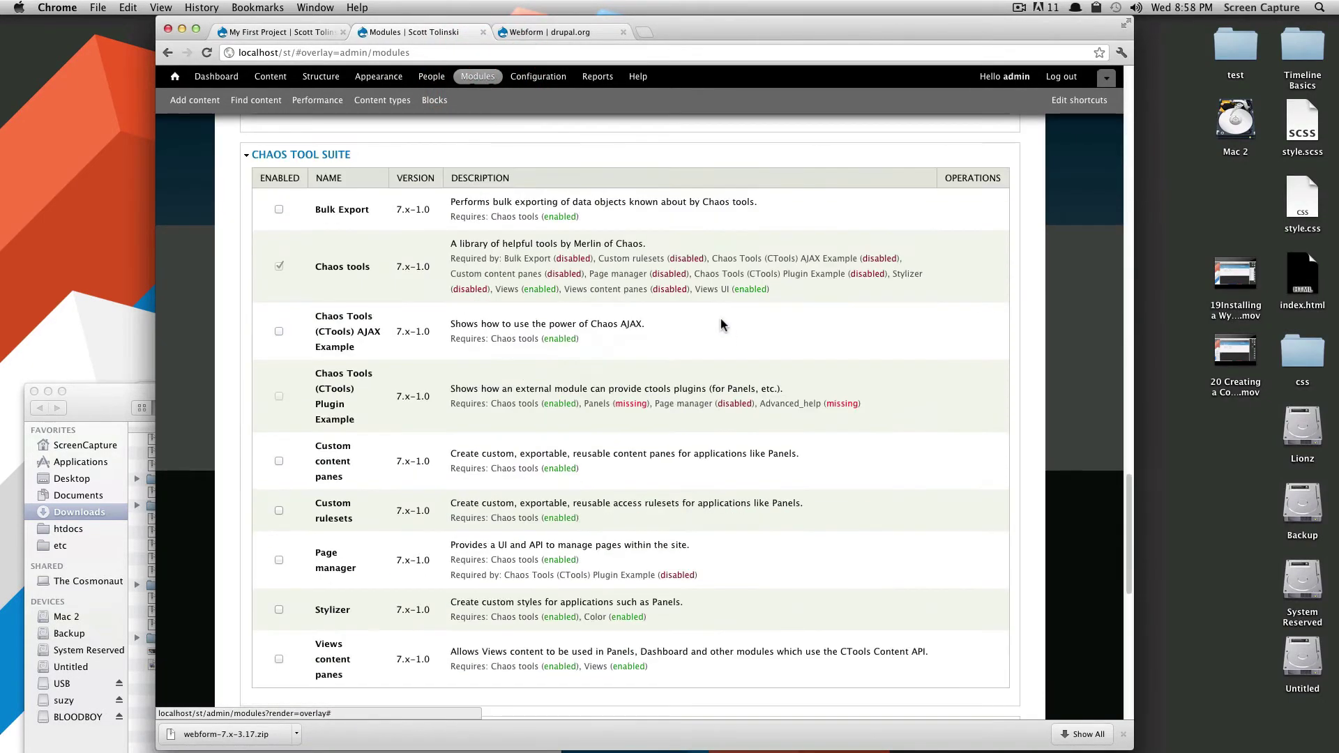
pyautogui.scroll(-15, 715, 329)
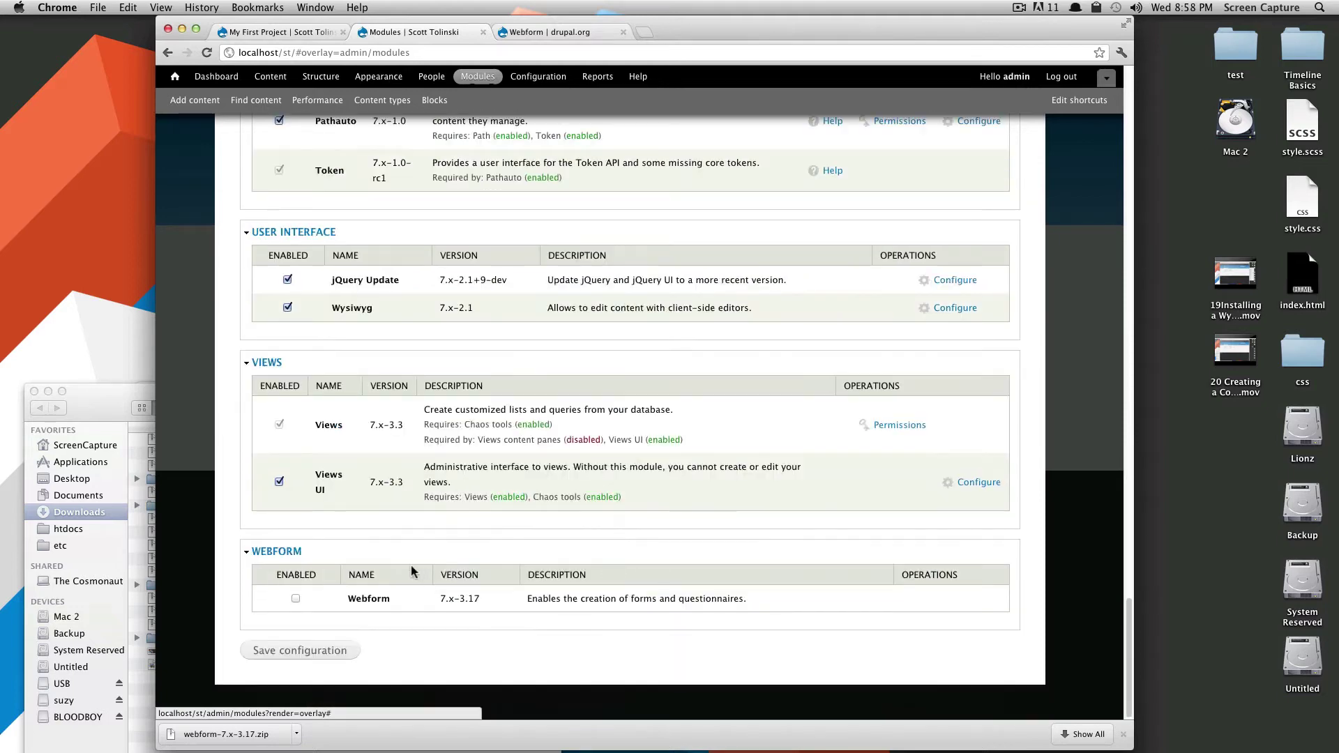
pyautogui.click(295, 599)
pyautogui.click(311, 650)
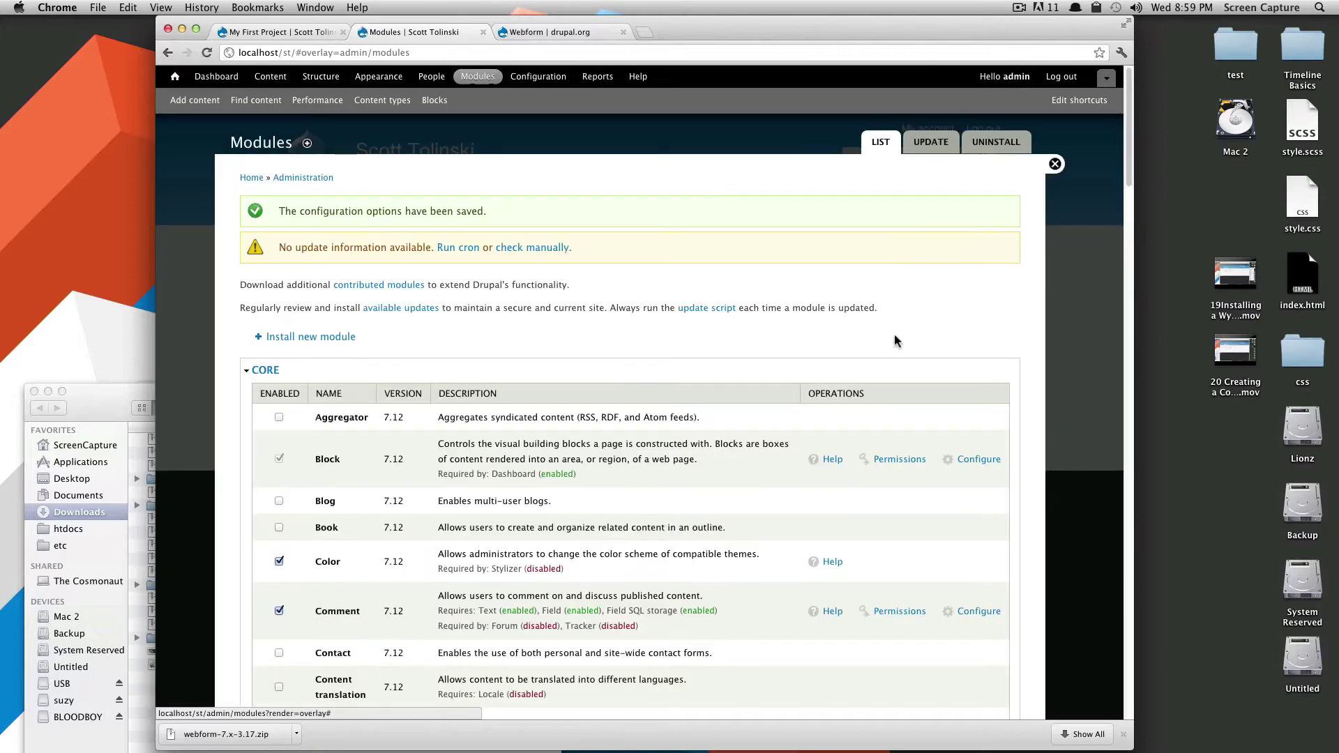
pyautogui.scroll(-15, 1060, 664)
pyautogui.scroll(-10, 1060, 665)
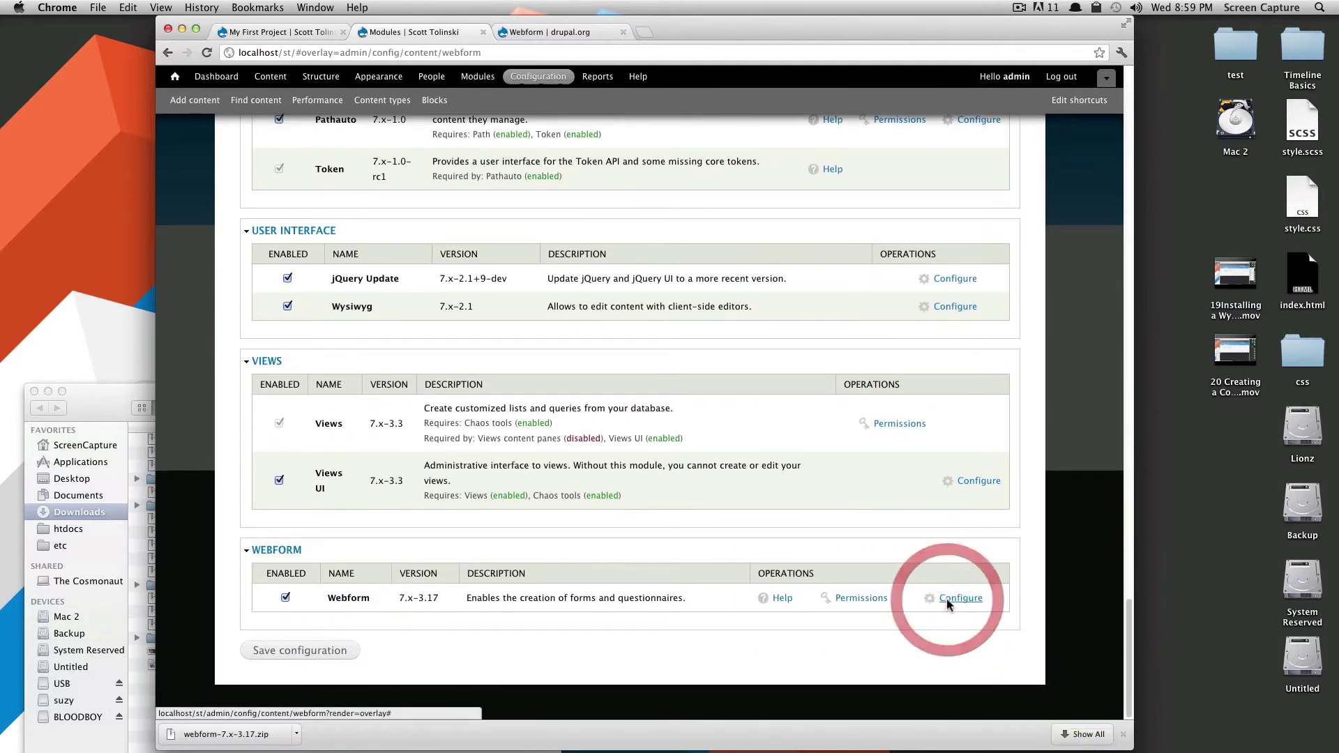
# Review the Webform settings: enabled content types, components, e-mail defaults and Advanced Options.
pyautogui.click(949, 601)
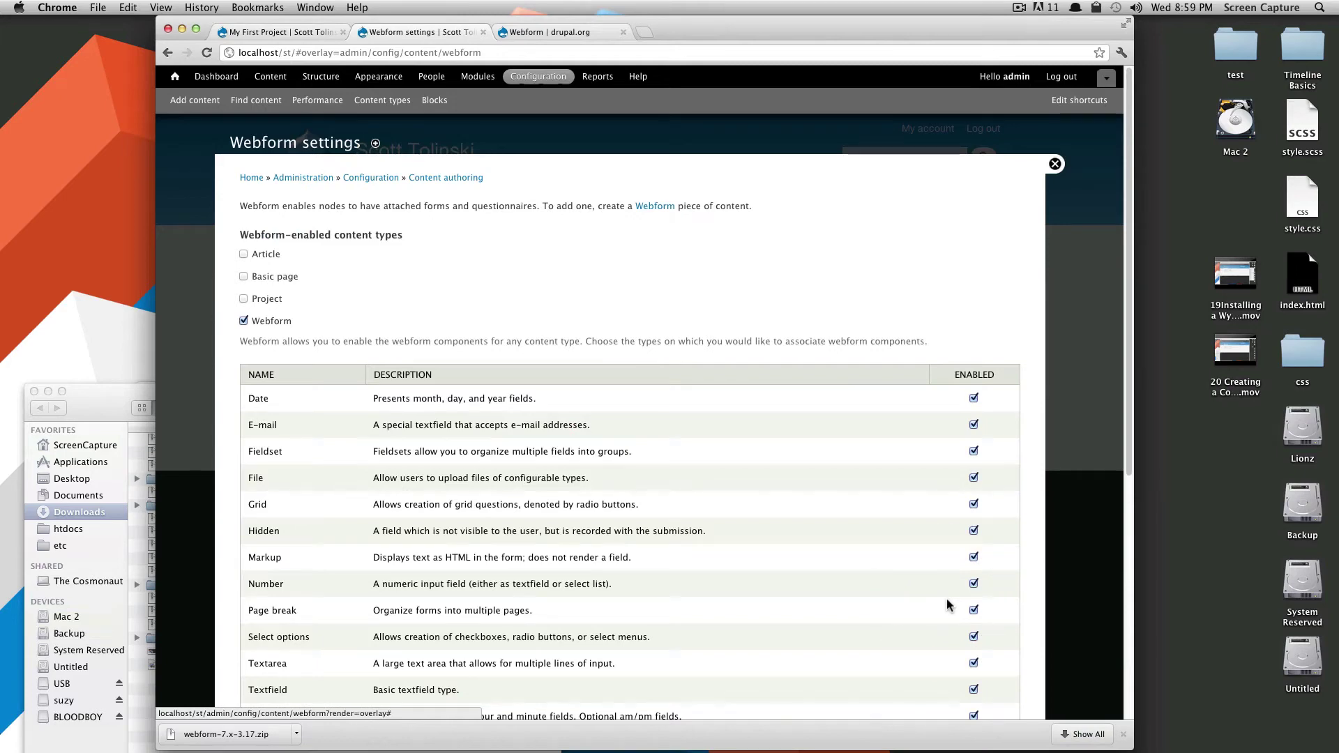
pyautogui.scroll(-5, 807, 512)
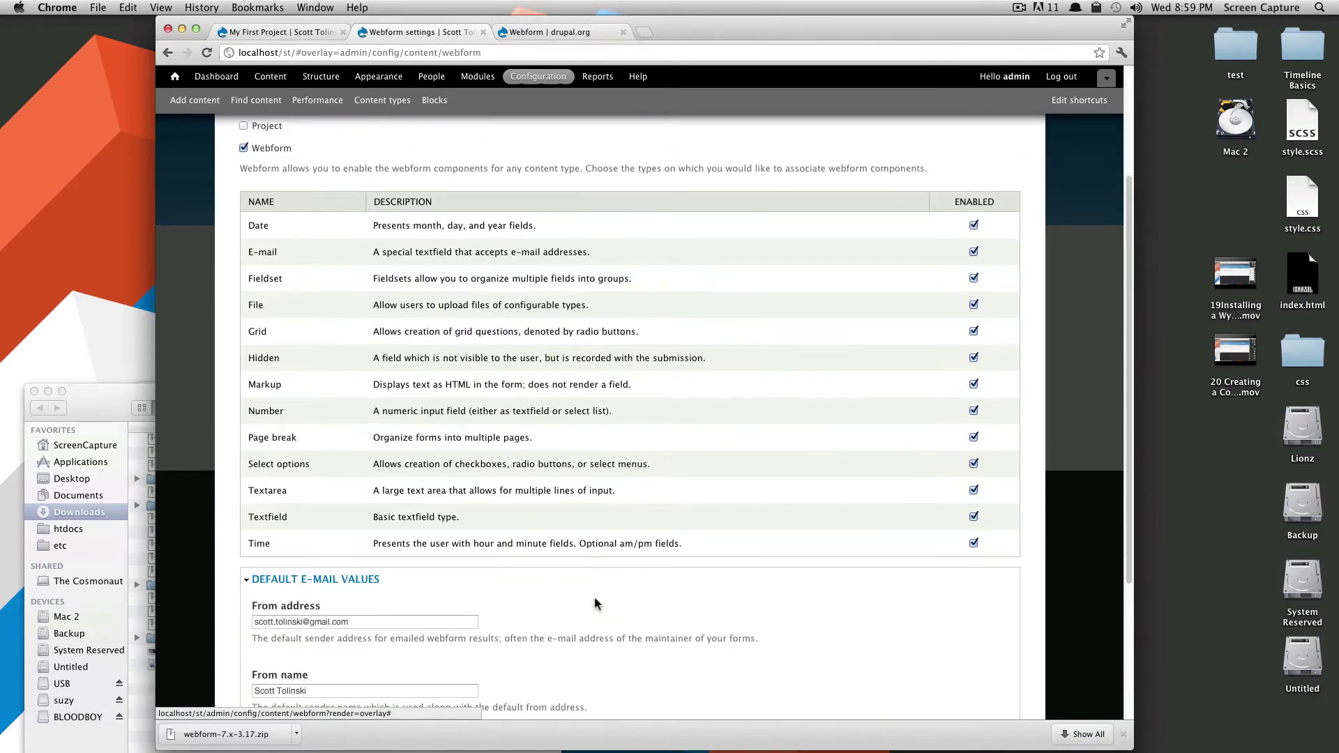
pyautogui.scroll(-2, 596, 600)
pyautogui.scroll(-5, 600, 591)
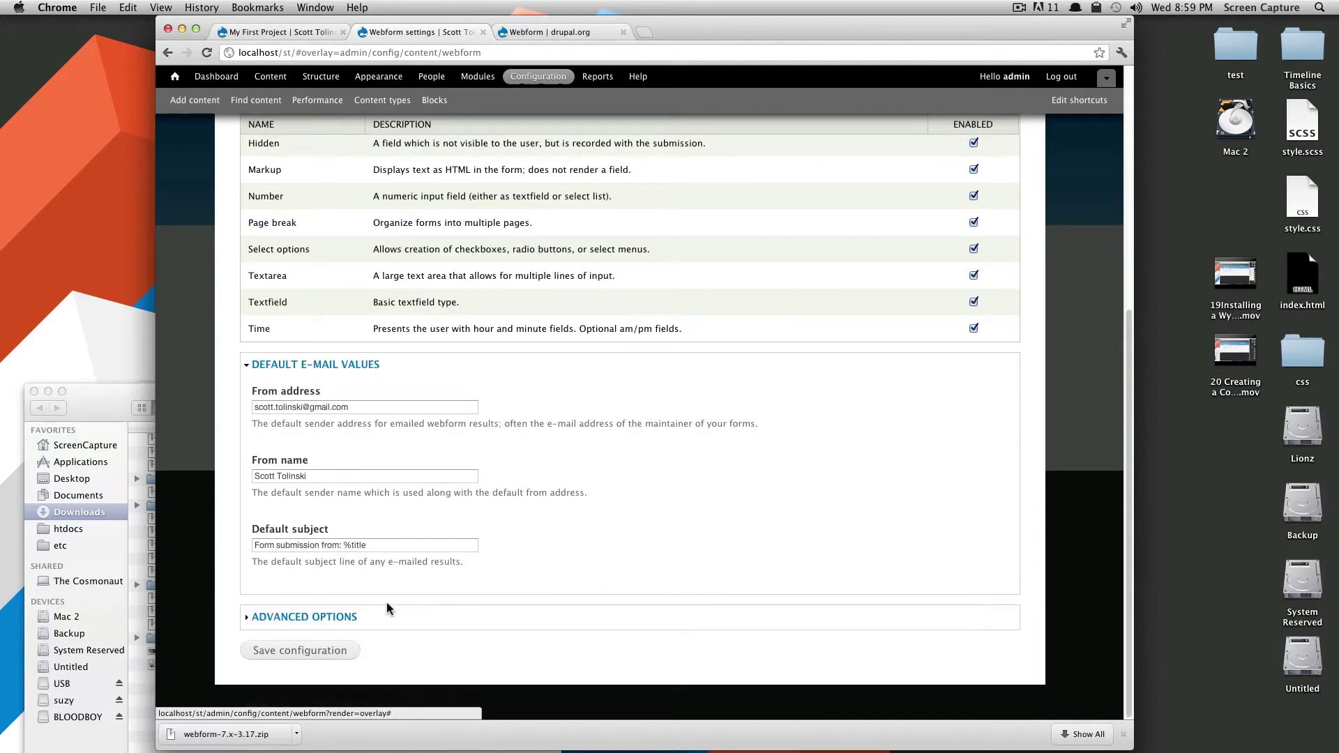
pyautogui.click(293, 617)
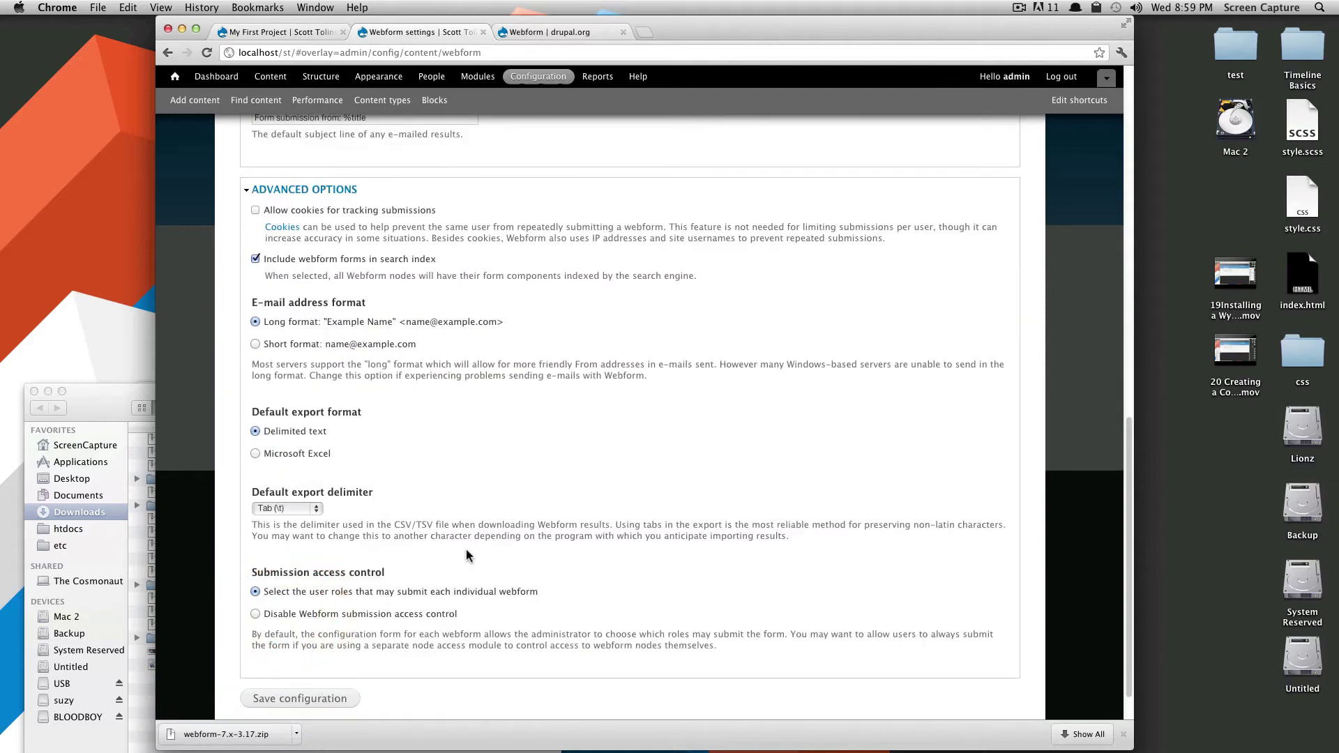
pyautogui.scroll(15, 465, 547)
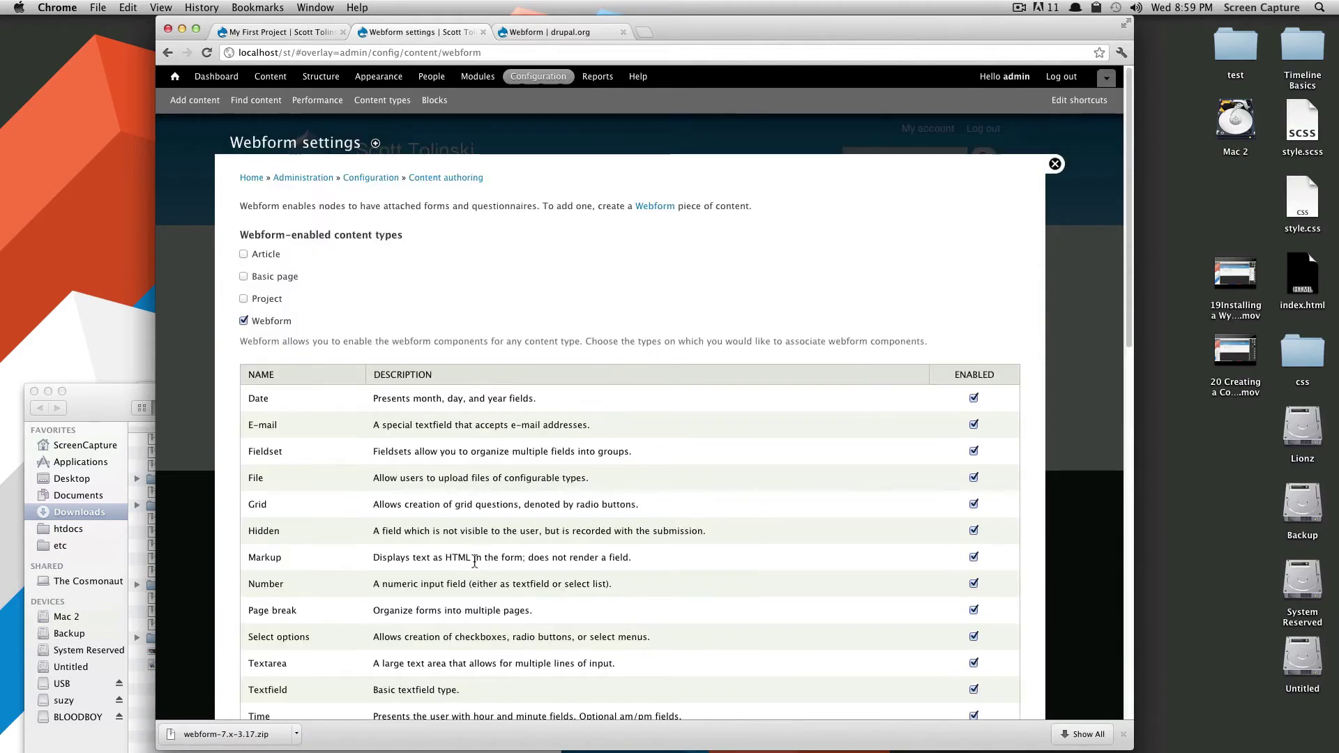
pyautogui.scroll(-10, 481, 561)
pyautogui.scroll(-5, 492, 570)
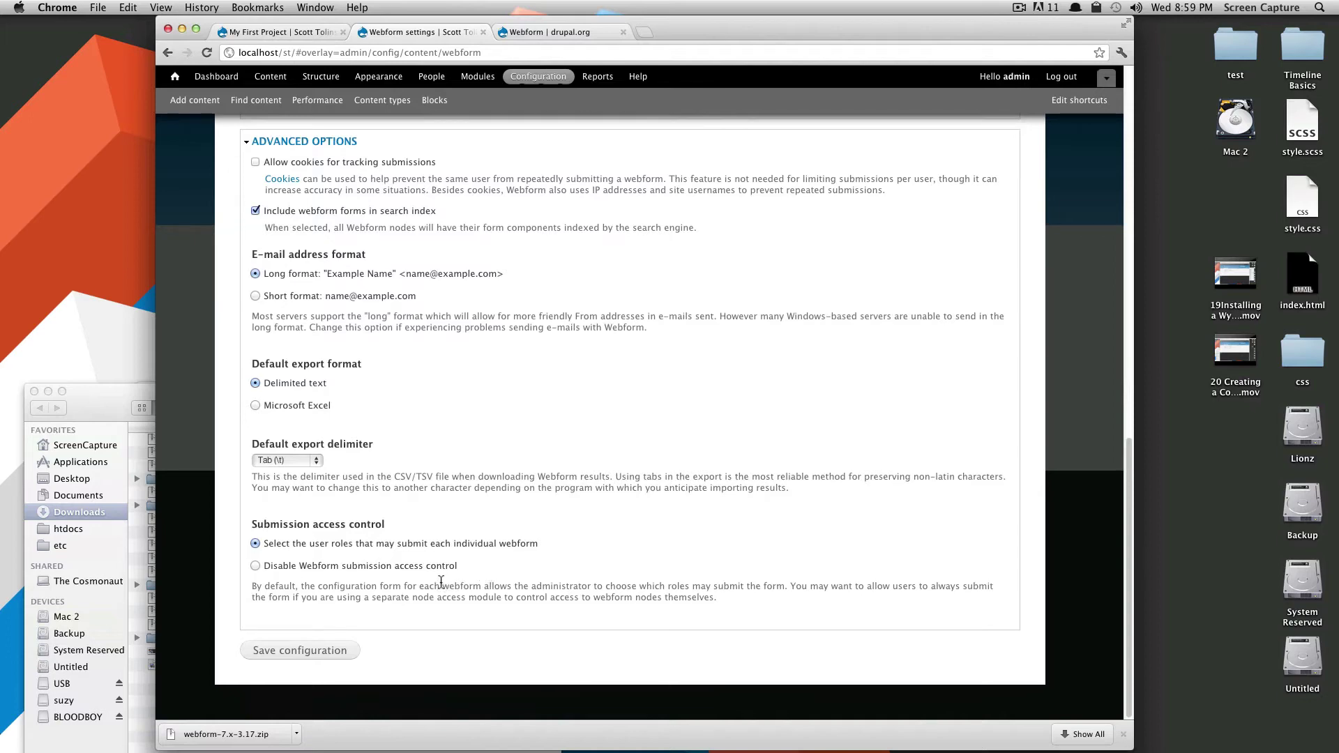
pyautogui.scroll(15, 438, 583)
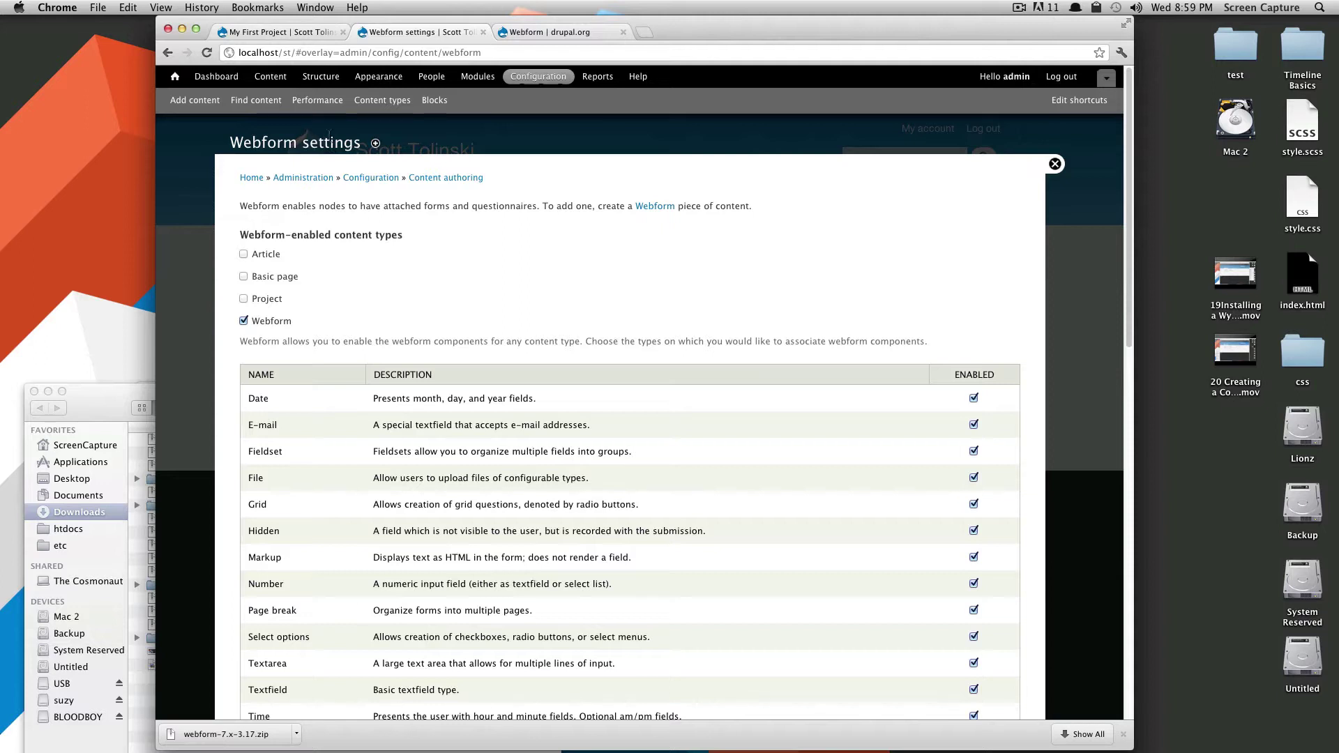
# Start a new Webform titled 'Contact' and begin its body text.
pyautogui.click(269, 81)
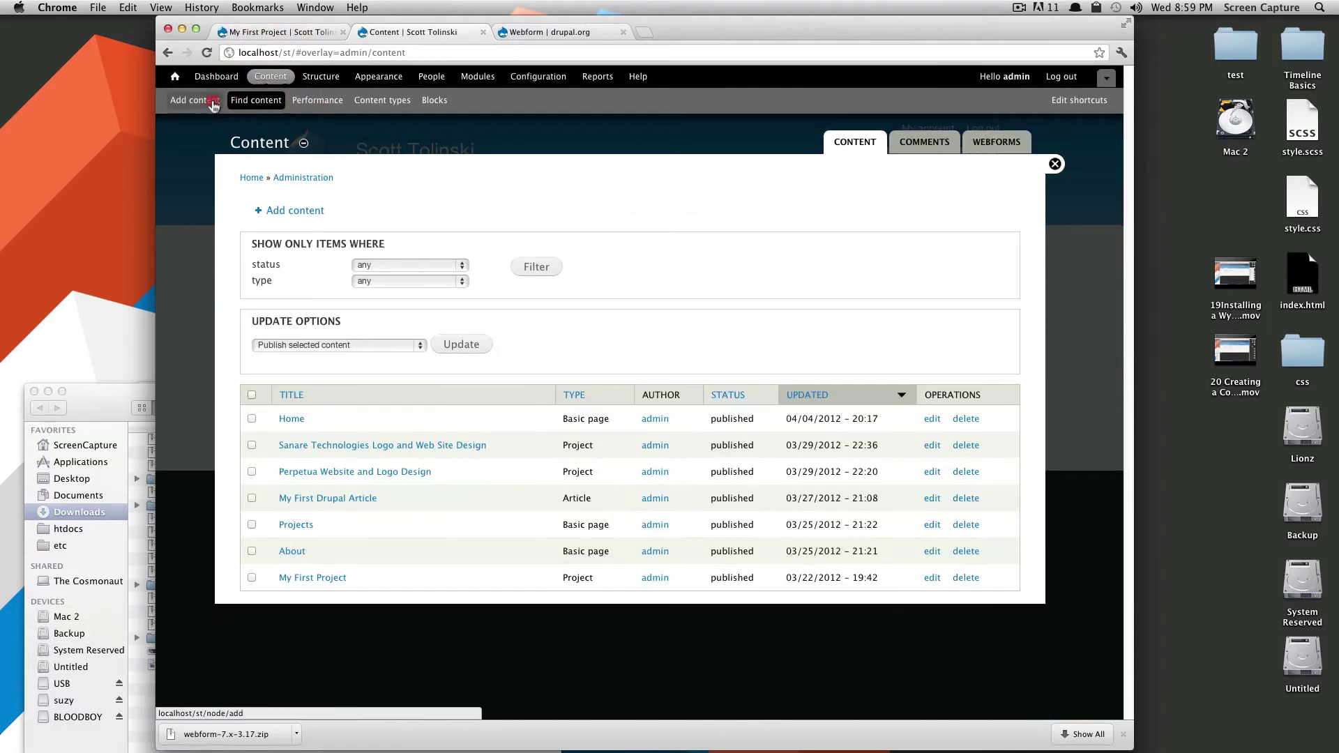
pyautogui.click(212, 102)
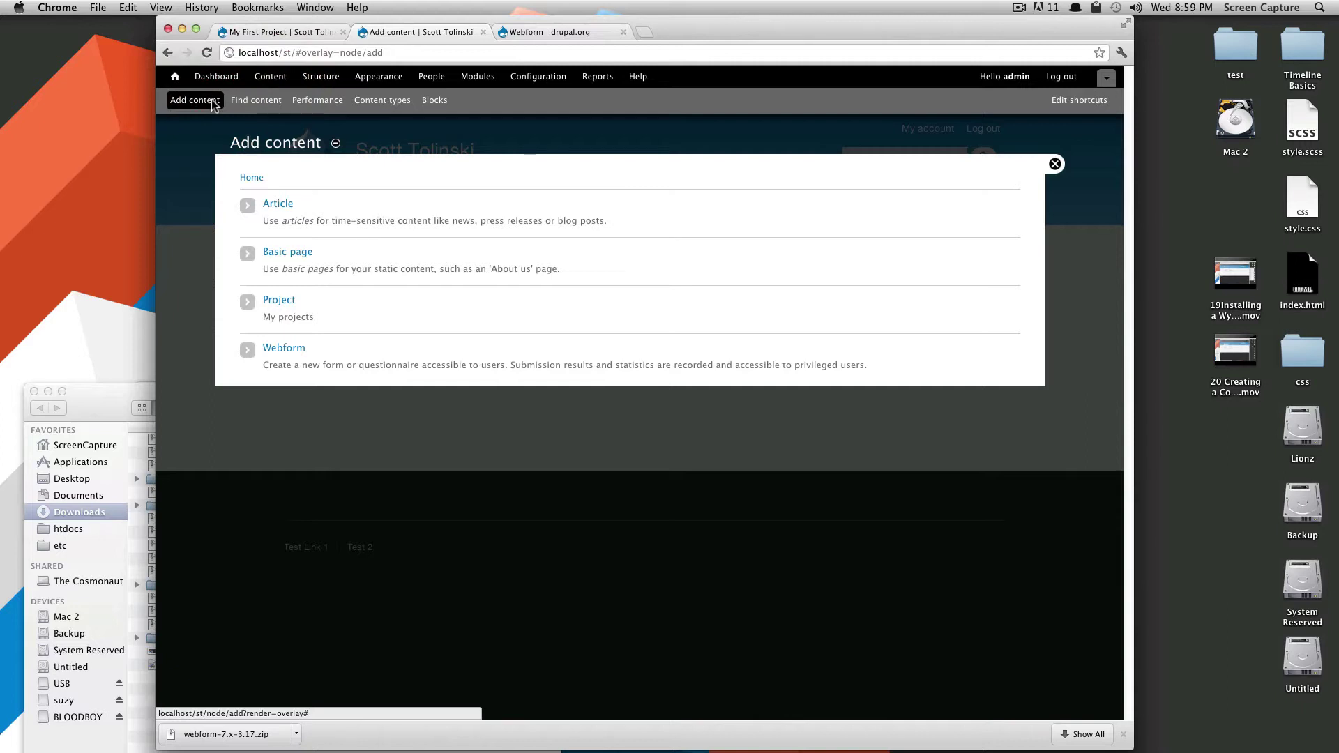
pyautogui.click(285, 355)
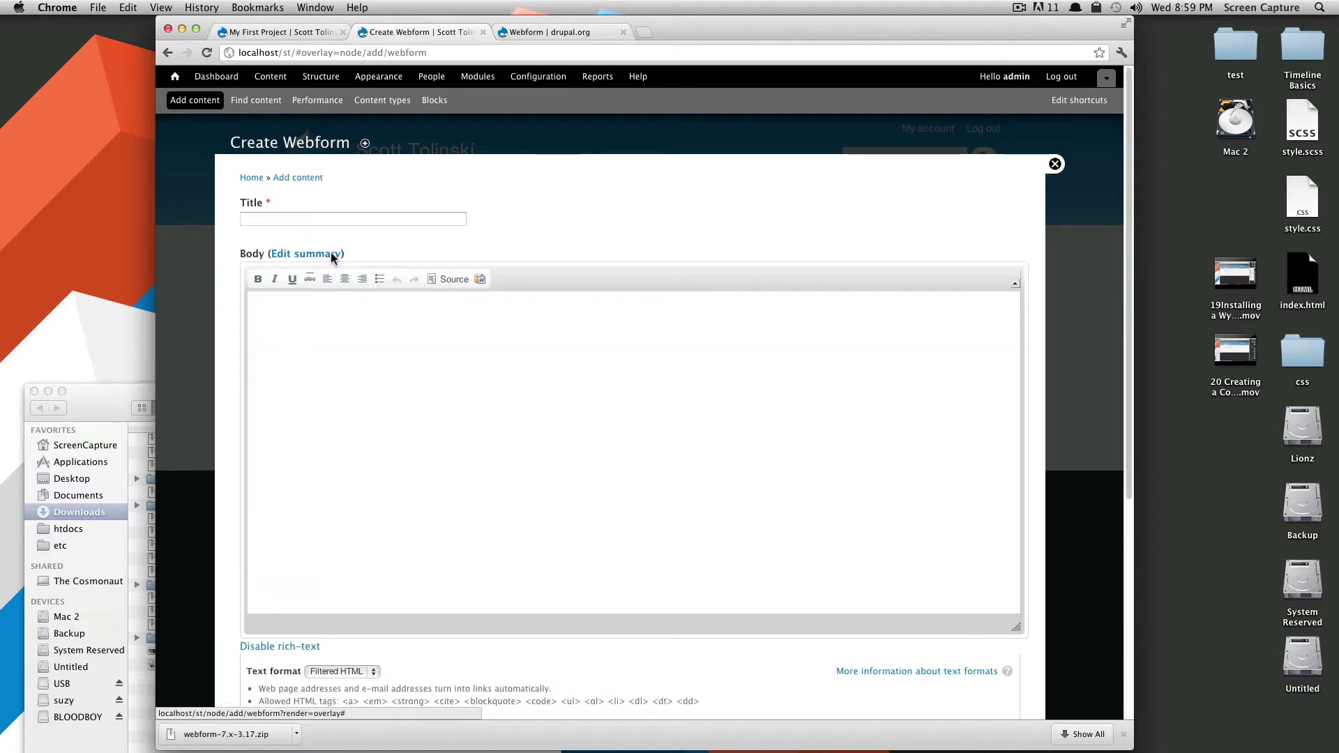
pyautogui.click(335, 221)
pyautogui.write('Contact')
pyautogui.press('Tab')
pyautogui.press('Tab')
pyautogui.write('C')
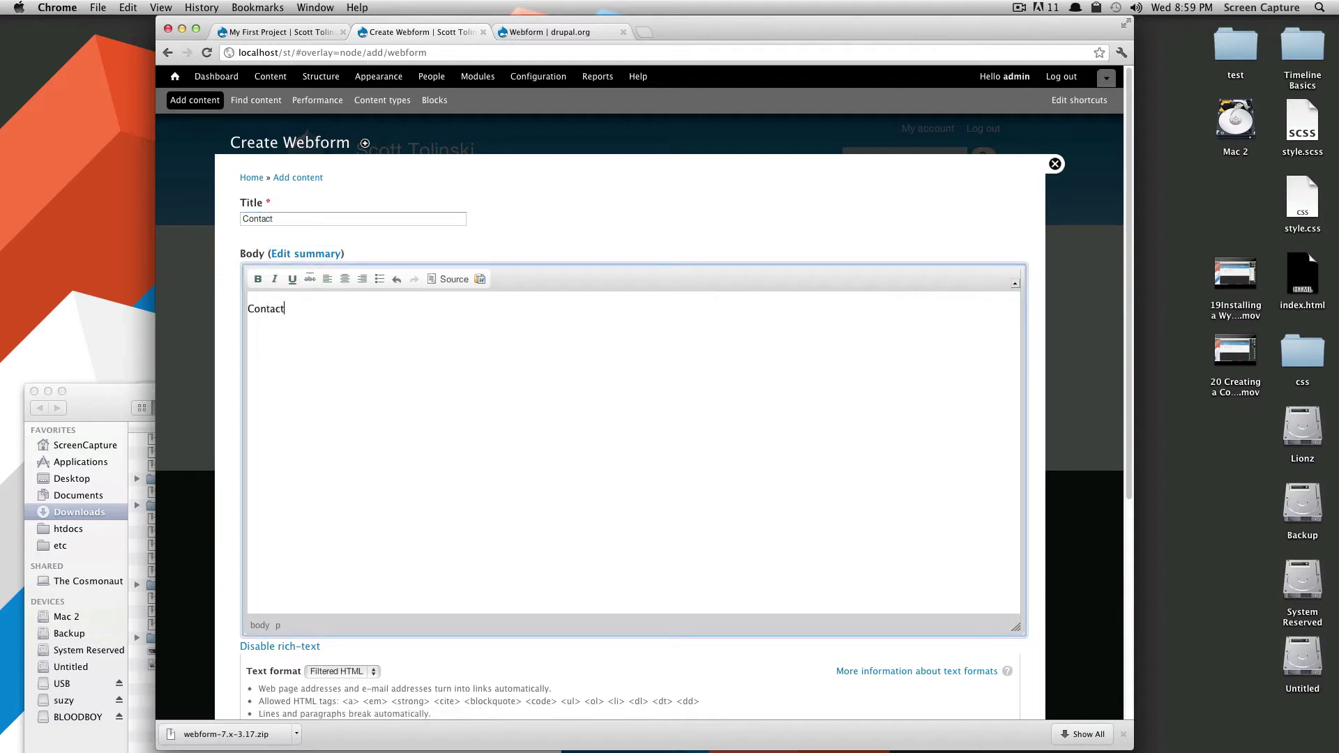
# Give Contact a Main menu link at weight 4, close comments, and save it.
pyautogui.scroll(-5, 386, 302)
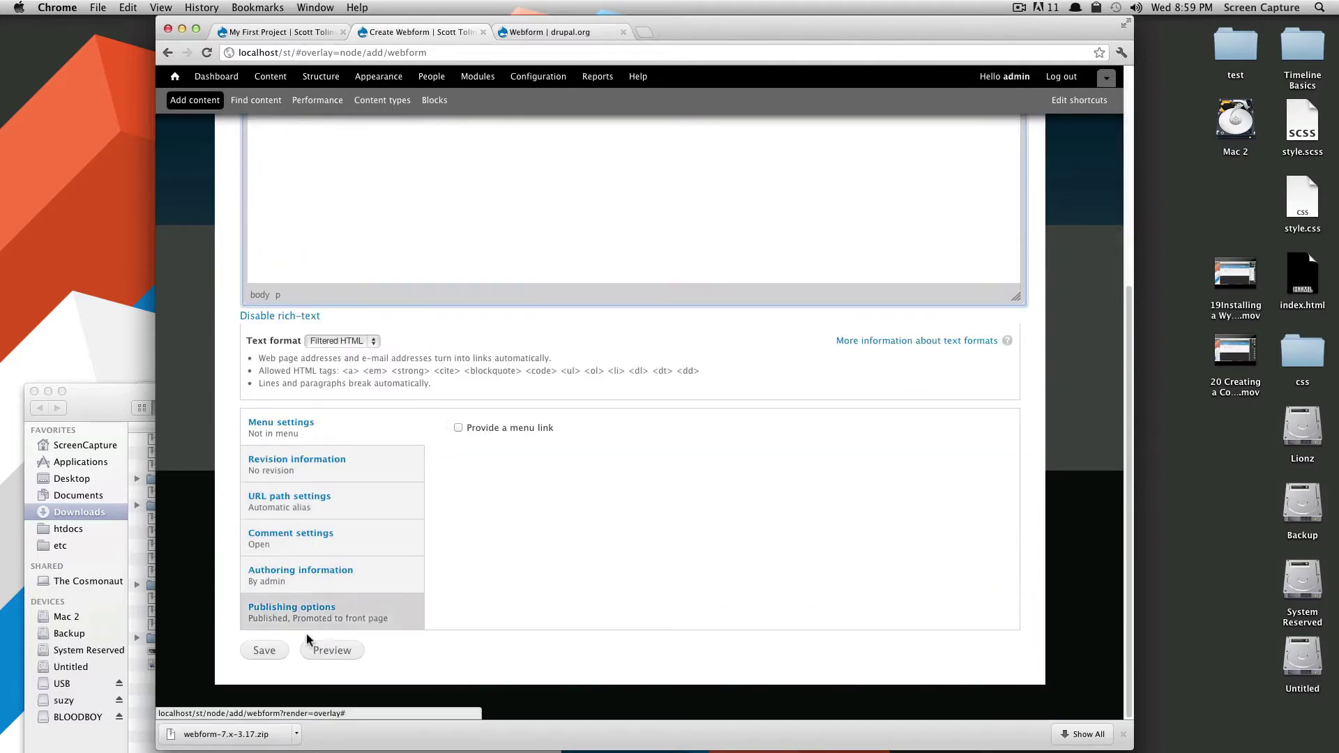
pyautogui.click(502, 428)
pyautogui.click(488, 604)
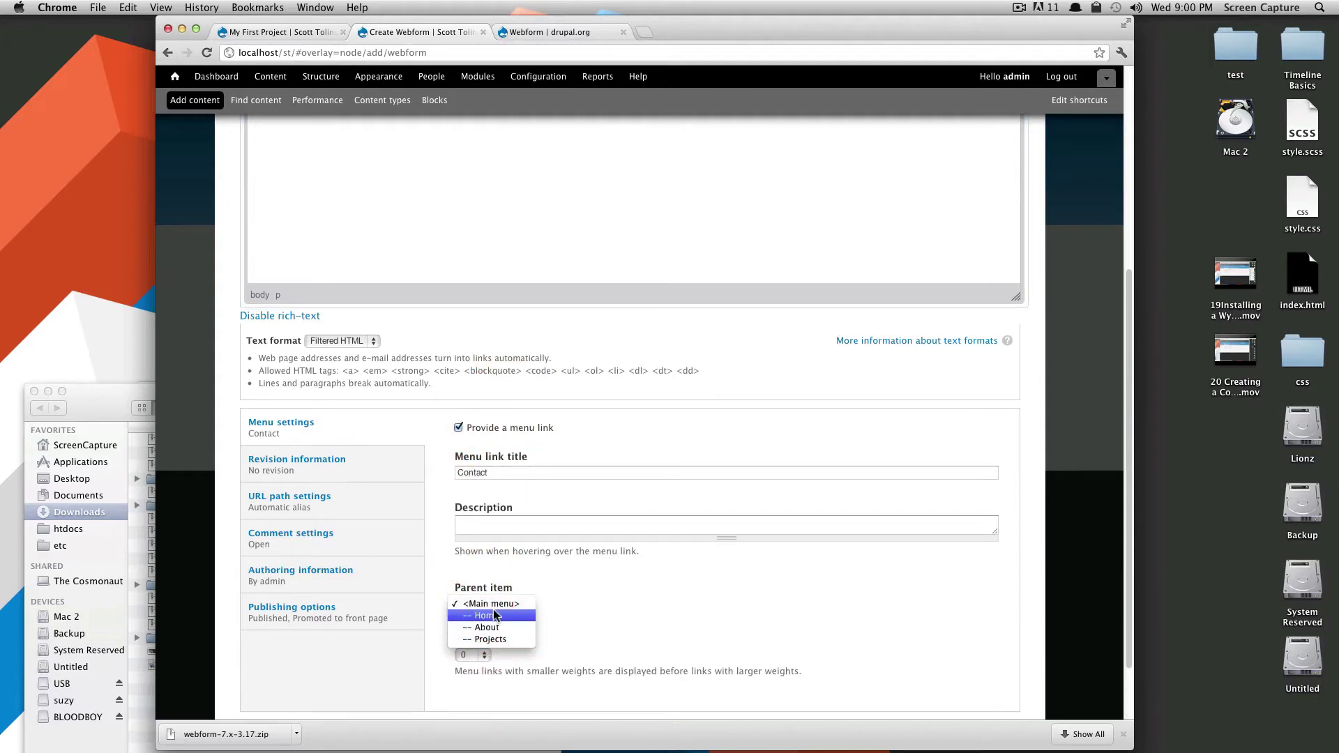
pyautogui.click(493, 604)
pyautogui.click(467, 658)
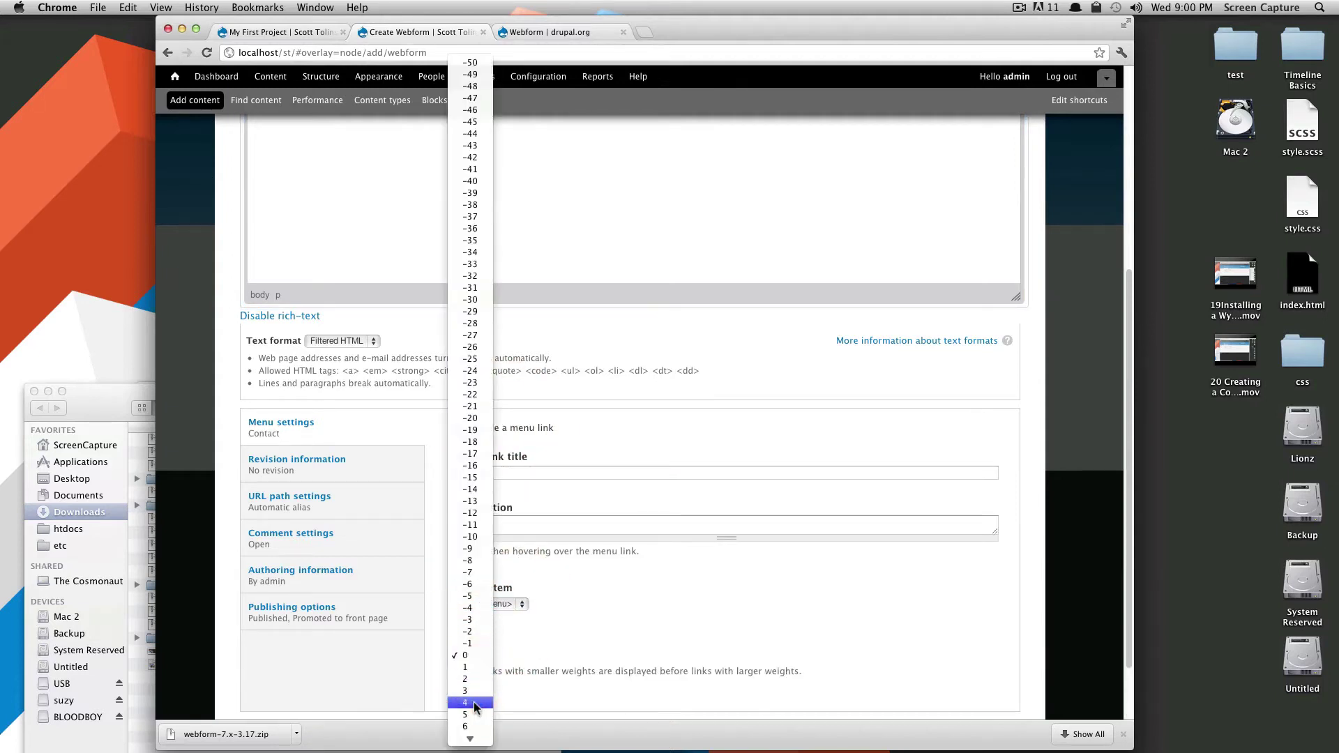
pyautogui.click(469, 699)
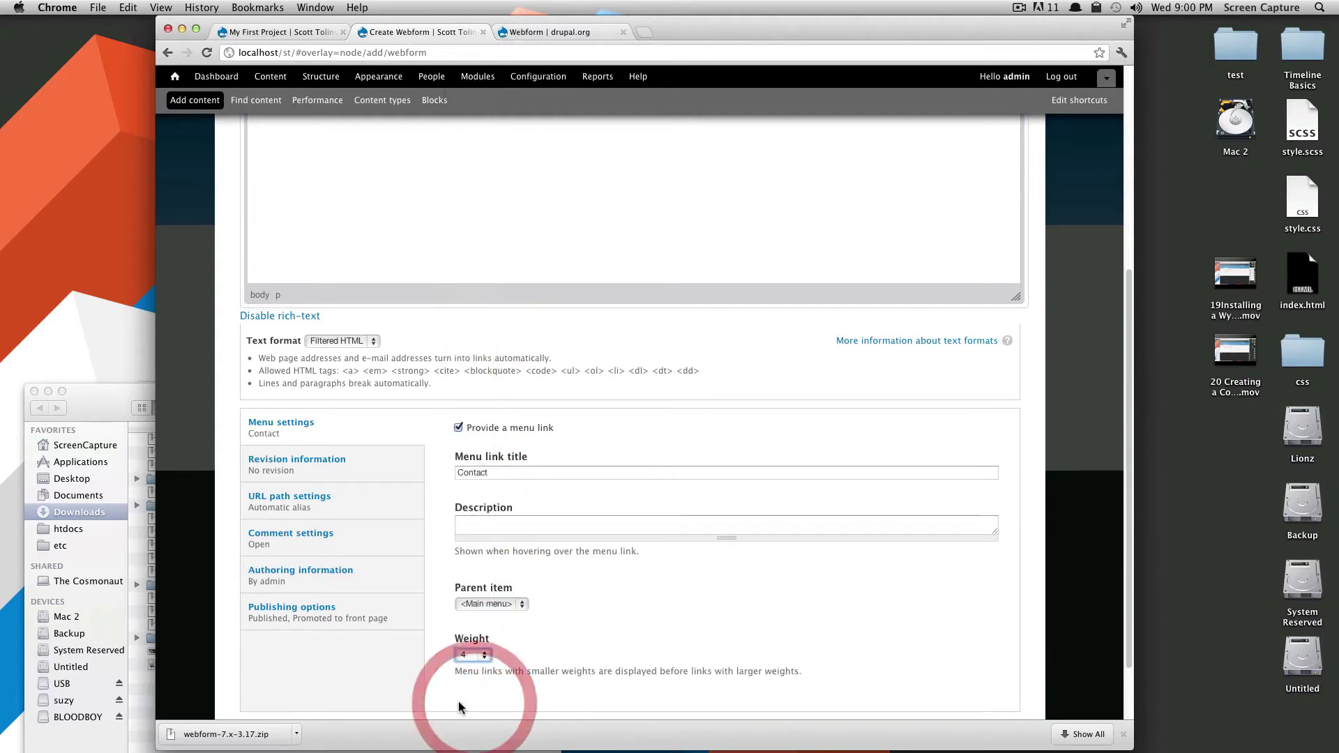
pyautogui.click(333, 549)
pyautogui.click(458, 472)
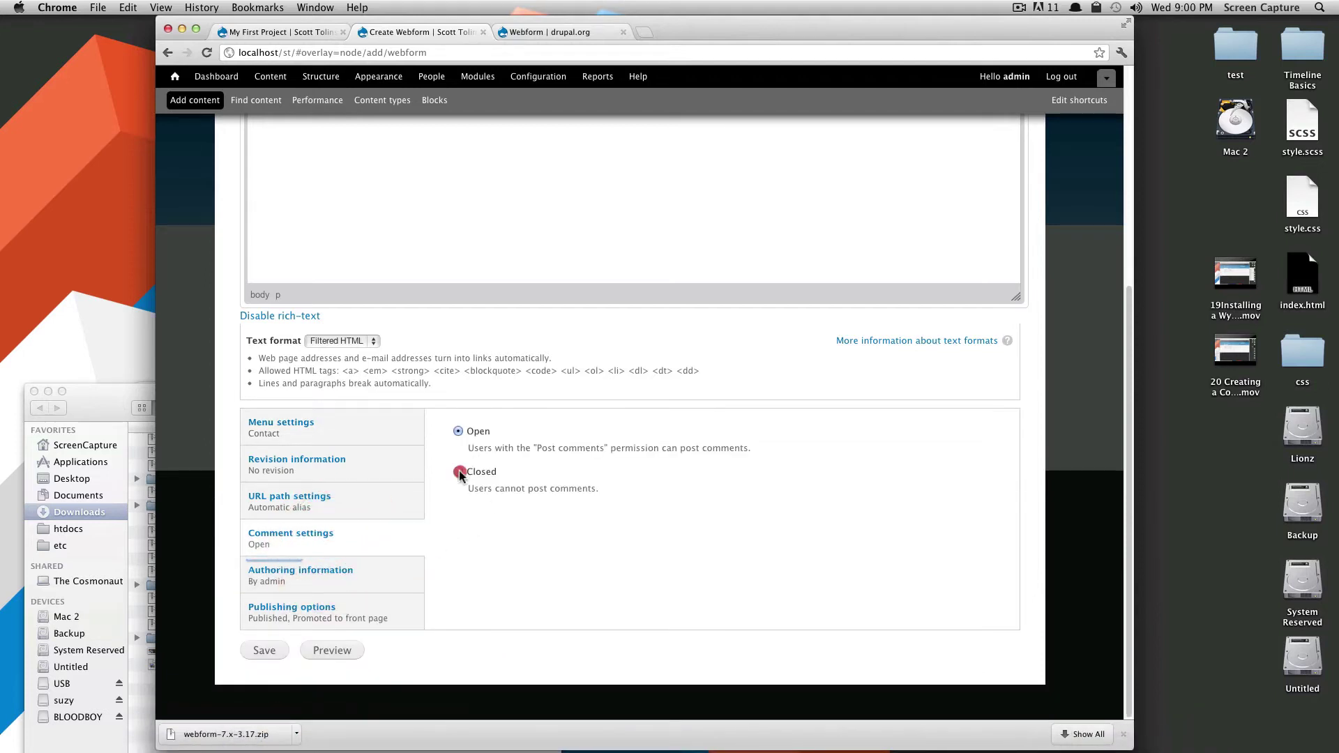
pyautogui.click(255, 652)
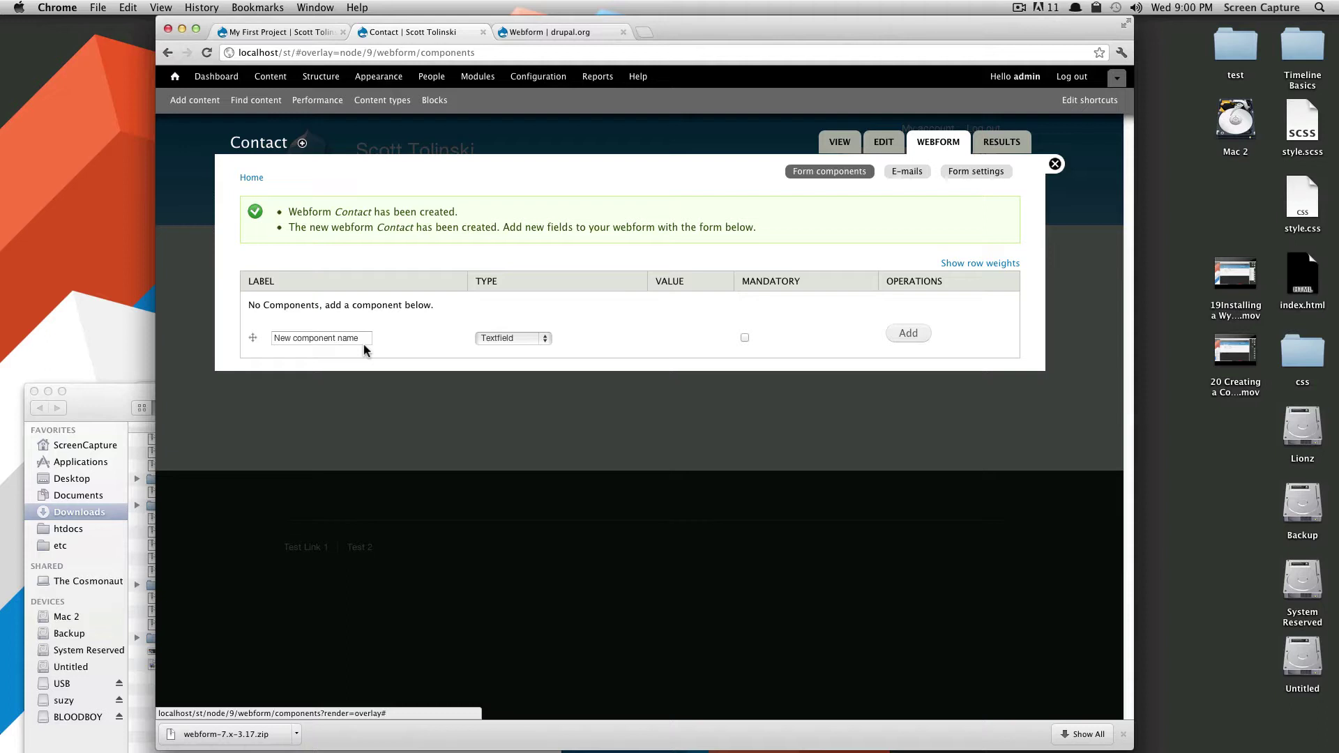
# Enter a new Textfield component labelled 'Name' and mark it Mandatory.
pyautogui.click(358, 339)
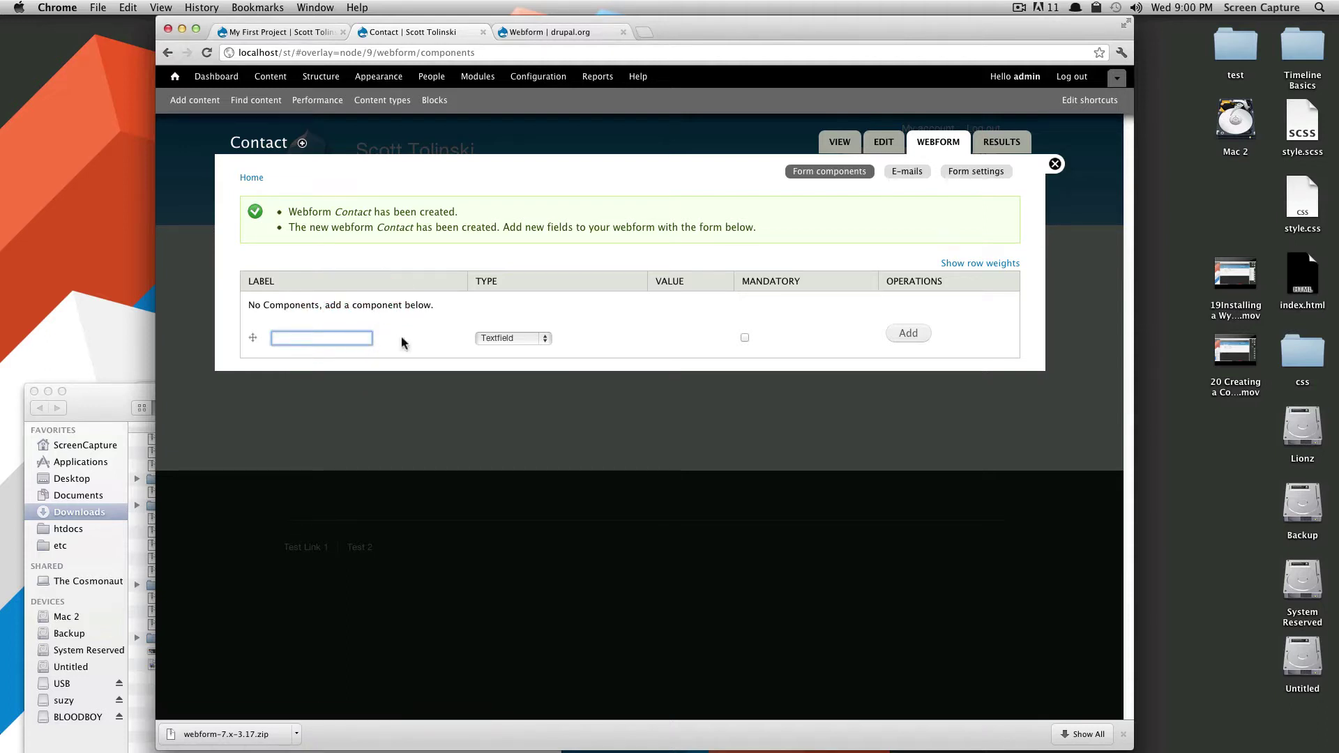
pyautogui.click(540, 337)
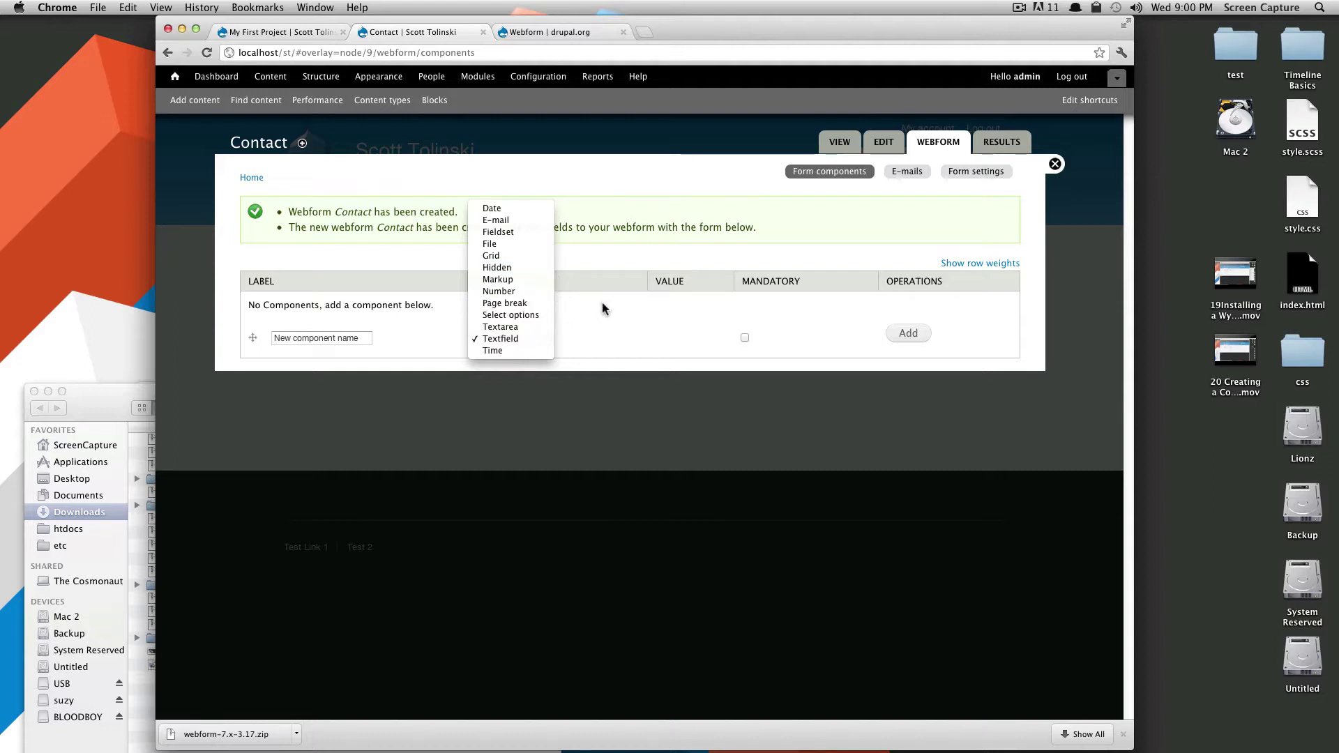
pyautogui.click(508, 339)
pyautogui.click(358, 338)
pyautogui.click(504, 340)
pyautogui.click(504, 340)
pyautogui.click(357, 338)
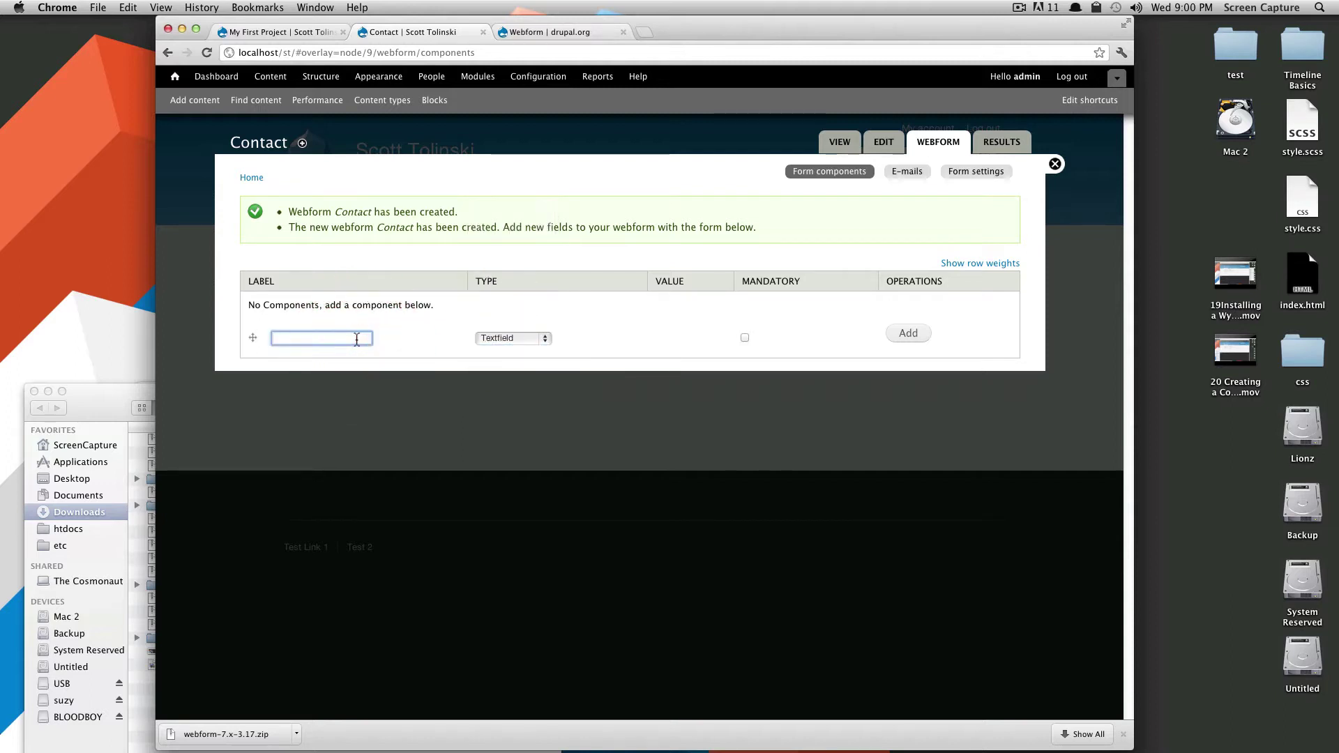
pyautogui.write('Name')
pyautogui.click(742, 339)
# Add the Name component and set its Label display to Inline.
pyautogui.click(905, 335)
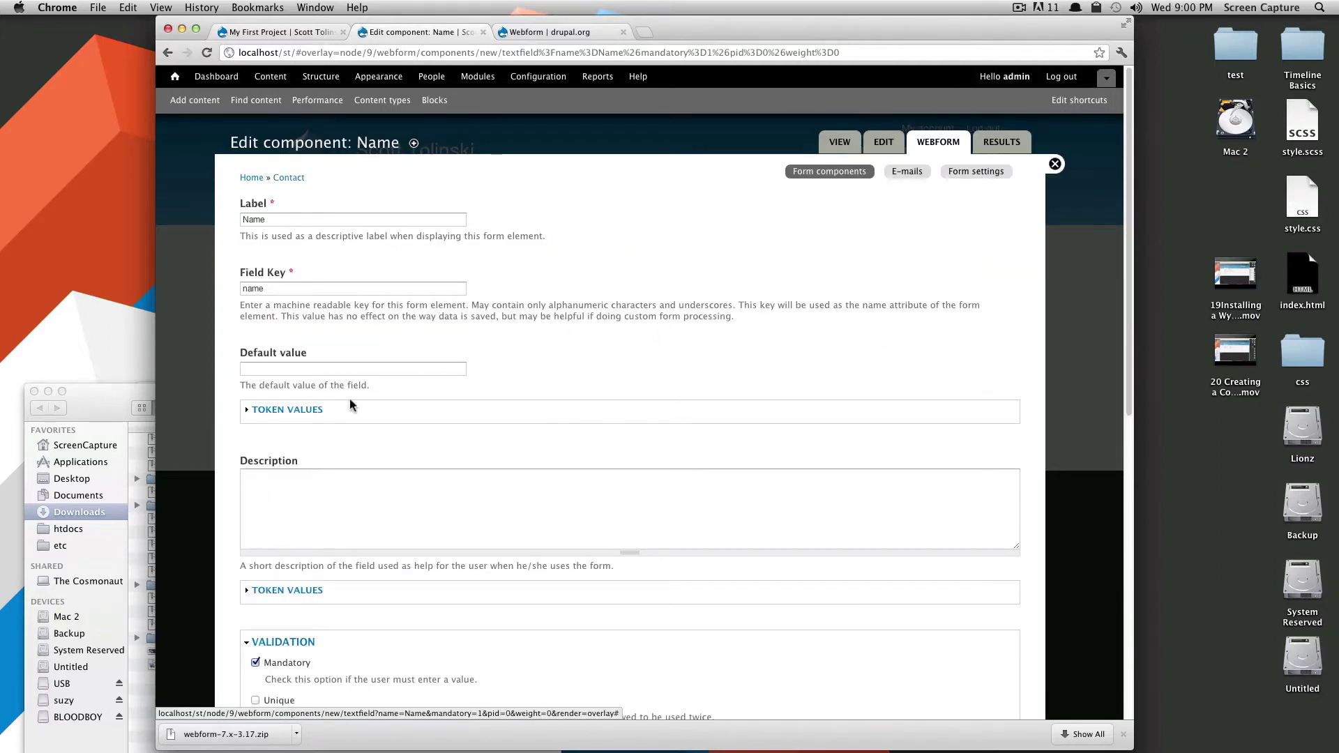
pyautogui.scroll(-3, 352, 429)
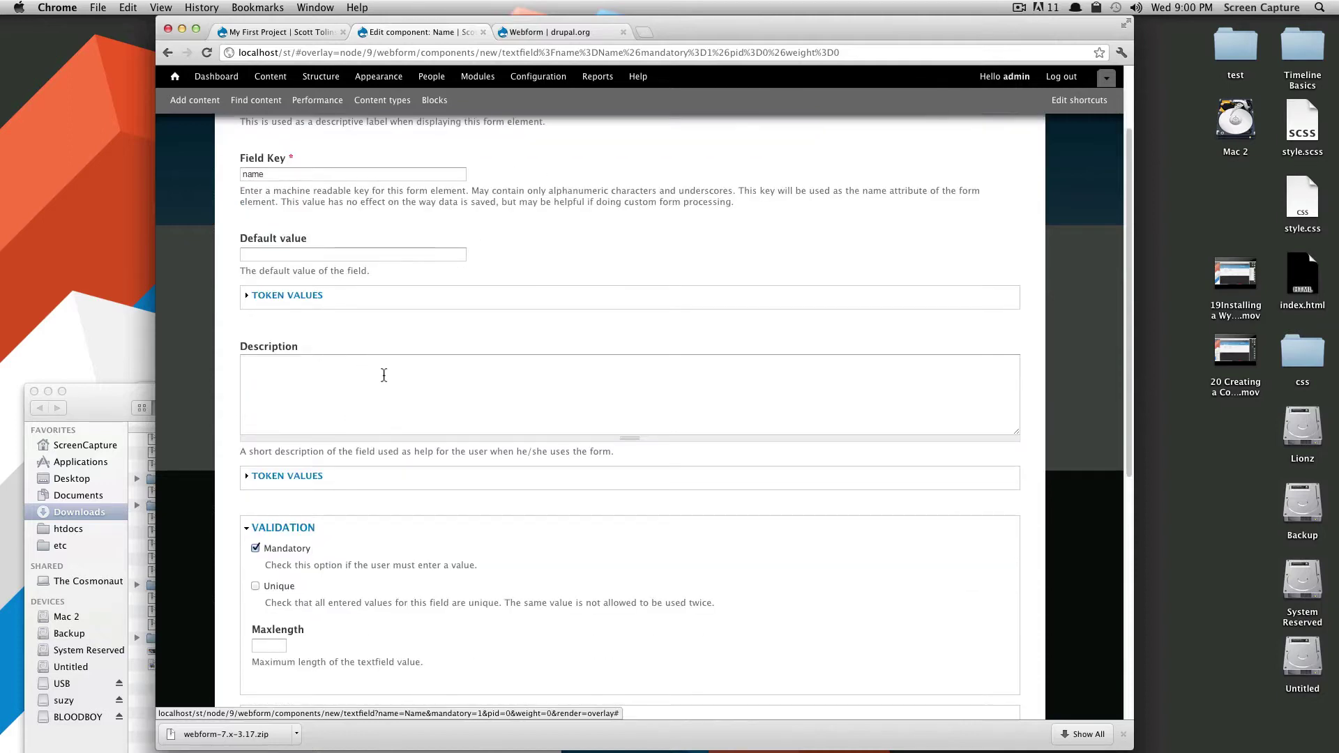
pyautogui.scroll(-8, 384, 375)
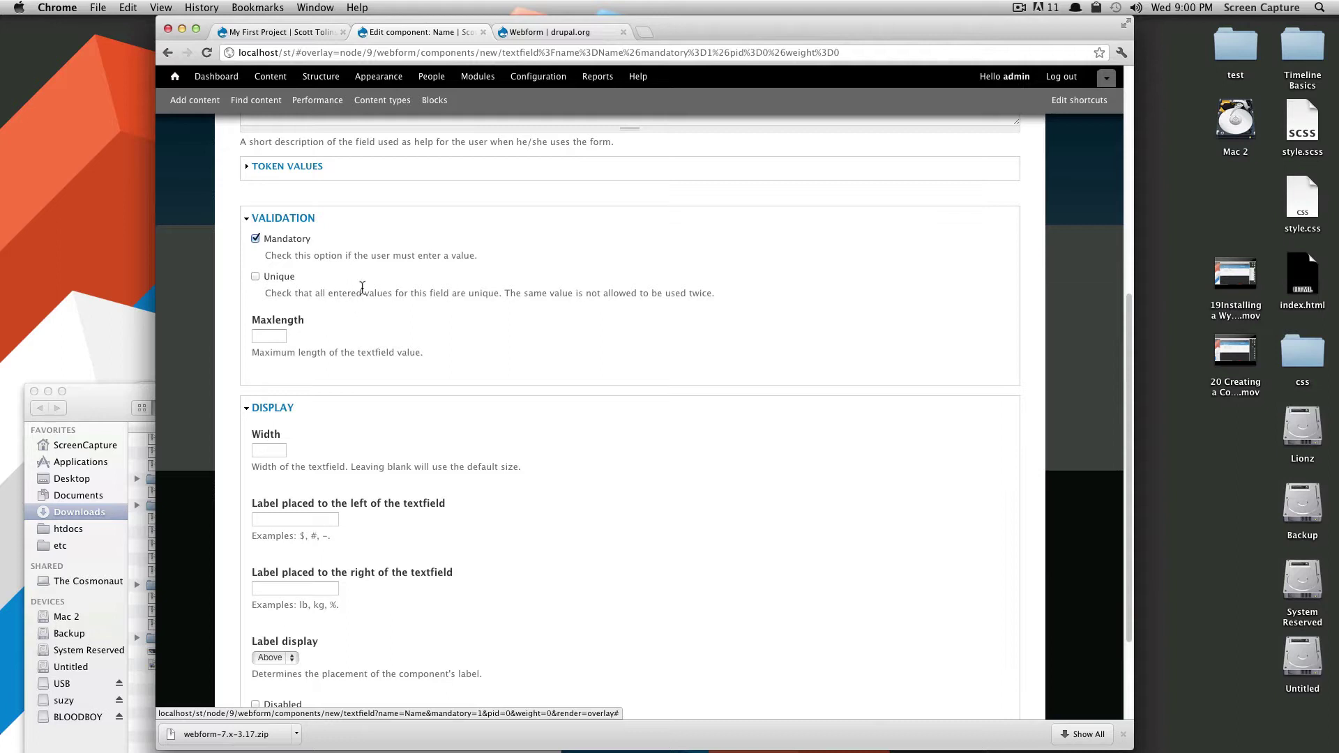
pyautogui.moveTo(488, 293)
pyautogui.mouseDown()
pyautogui.moveTo(693, 293)
pyautogui.moveTo(493, 305)
pyautogui.mouseUp()
pyautogui.click(451, 349)
pyautogui.scroll(-1, 350, 350)
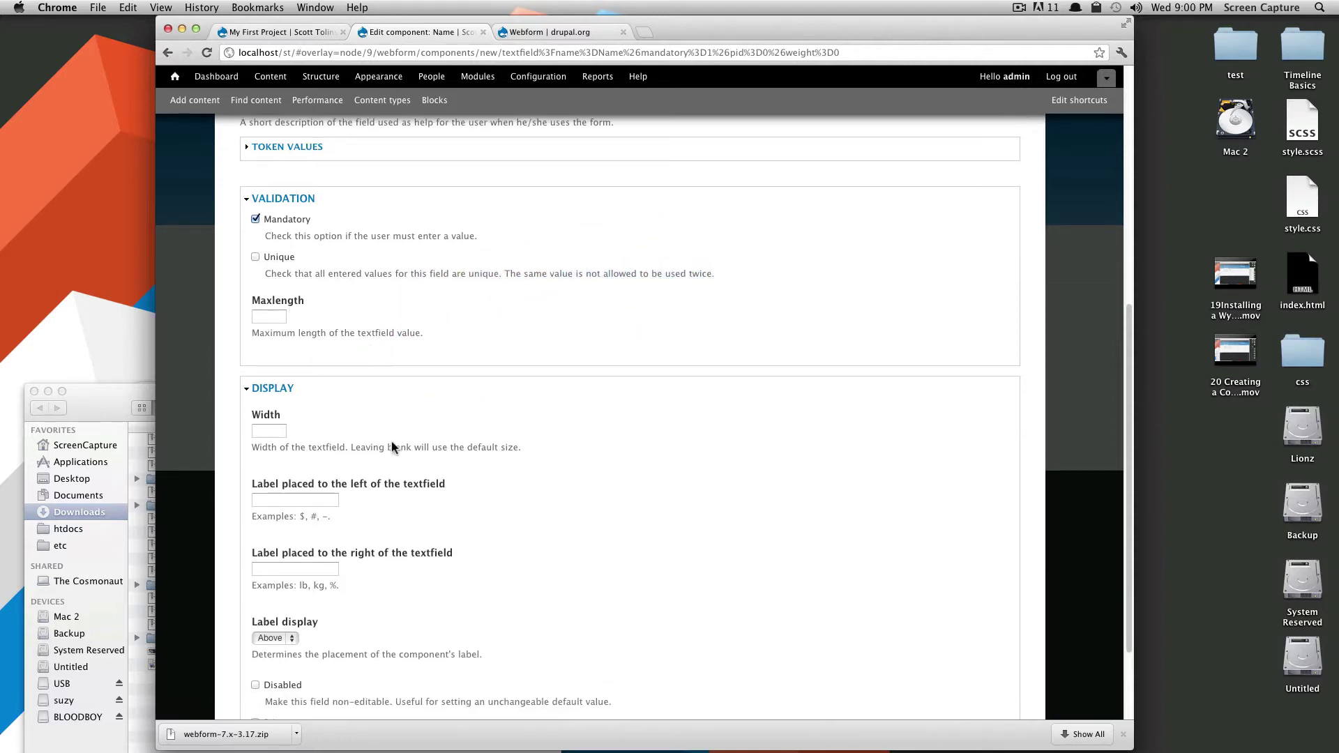
pyautogui.scroll(-4, 395, 457)
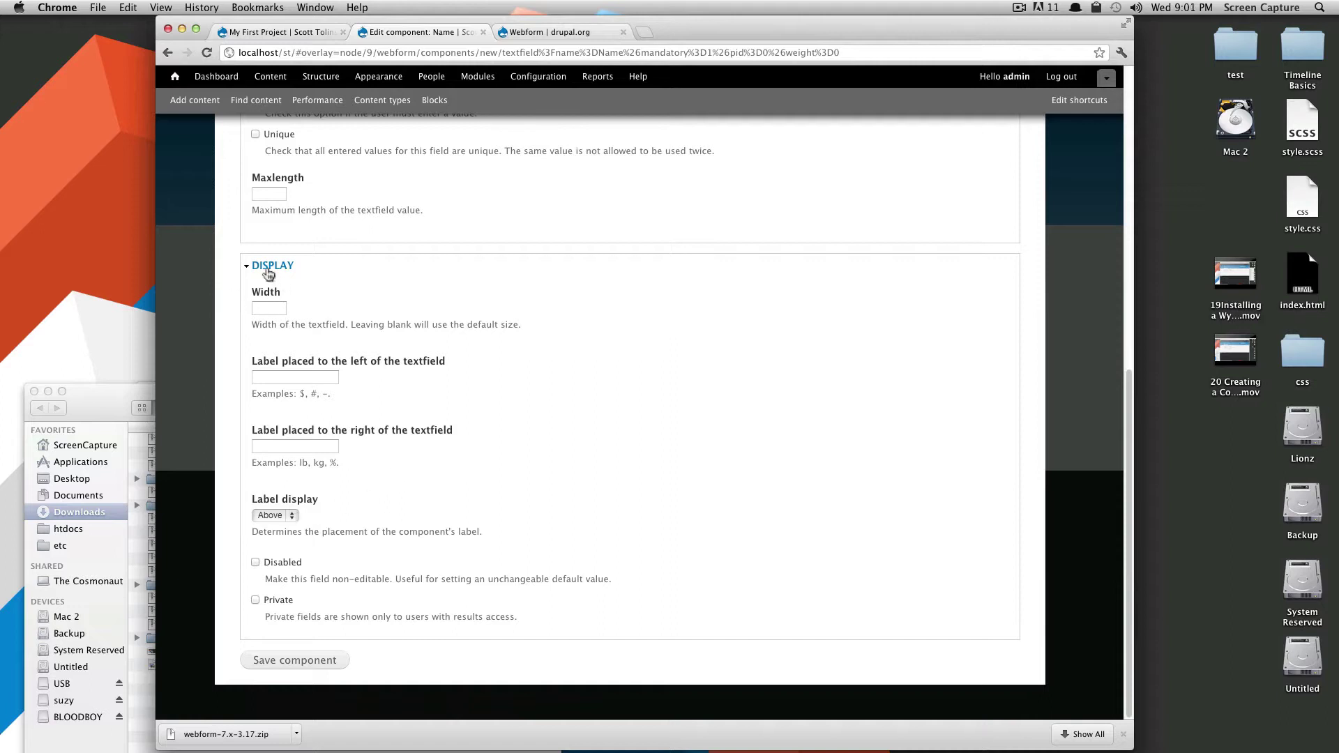
pyautogui.click(282, 519)
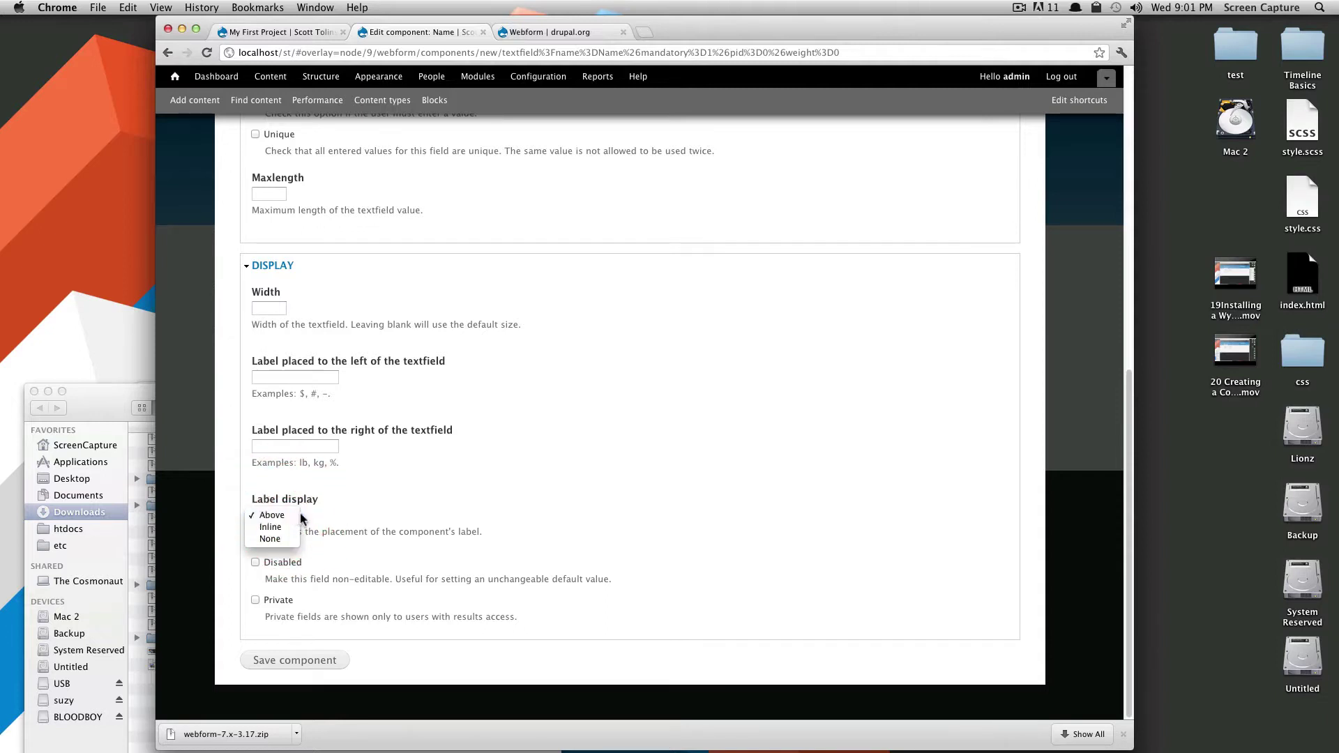
pyautogui.click(282, 527)
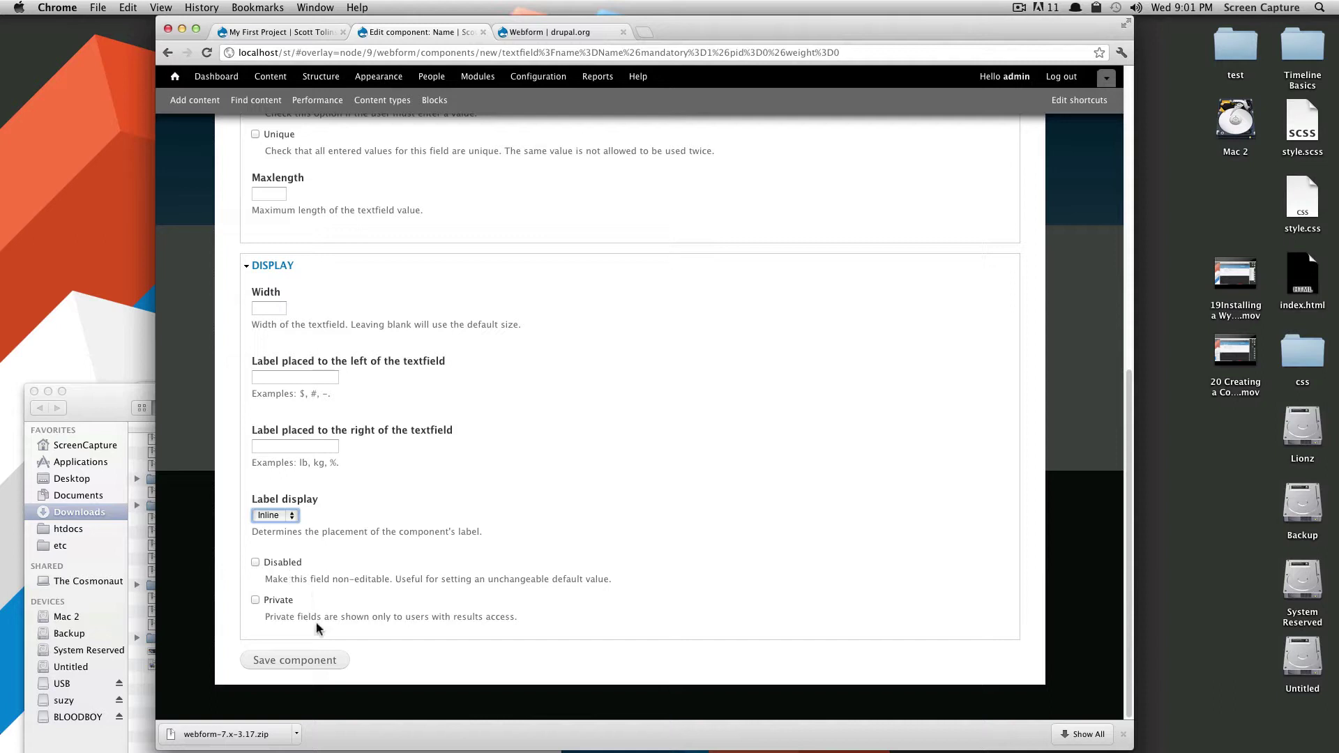
pyautogui.moveTo(333, 618); pyautogui.dragTo(503, 619)
# Save the Name component, then add an 'Employer' Textfield component.
pyautogui.click(291, 659)
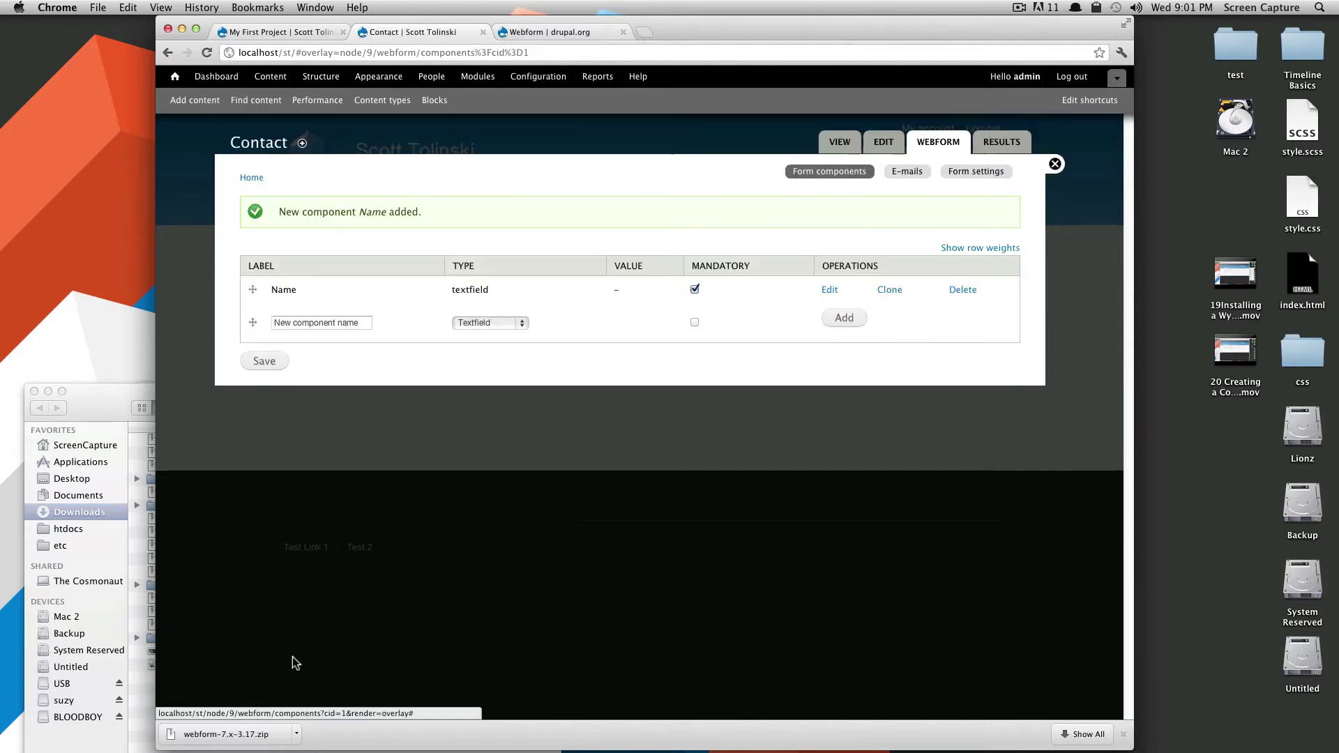
pyautogui.click(326, 325)
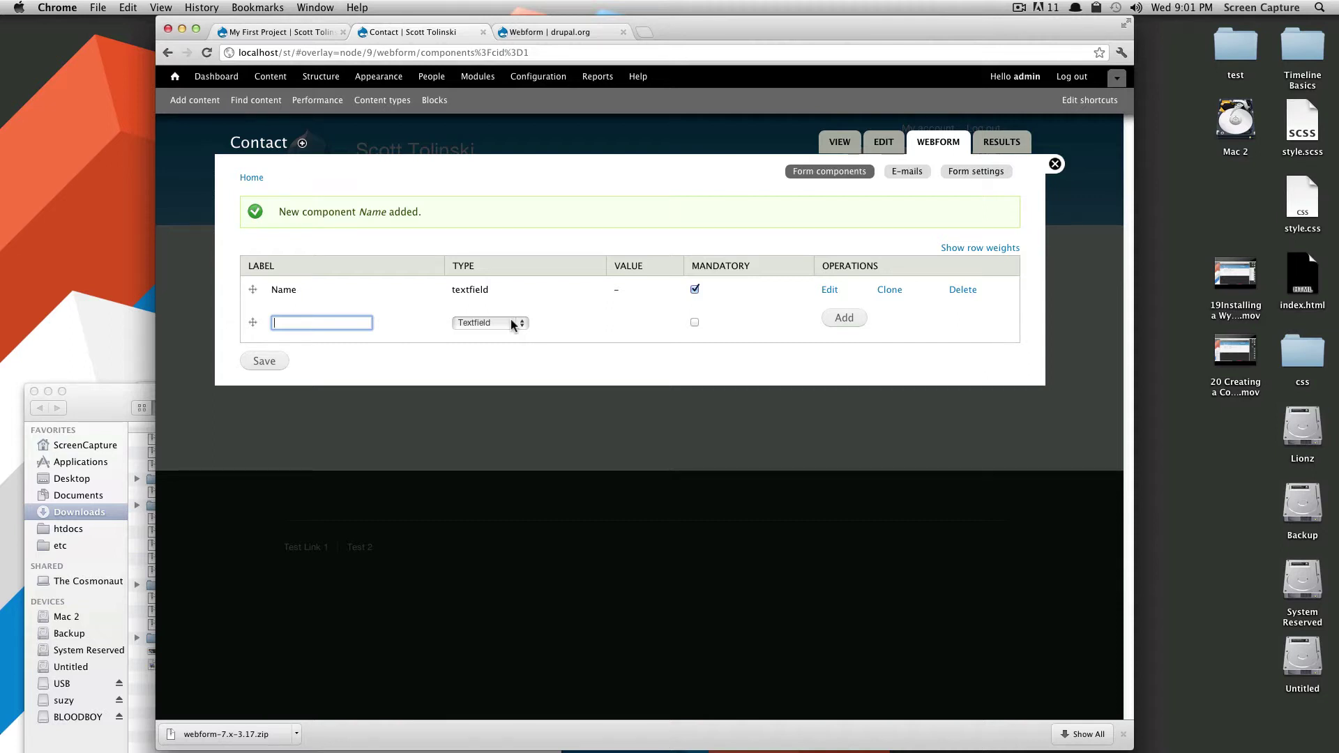
pyautogui.write('Employer')
pyautogui.click(343, 325)
pyautogui.click(521, 326)
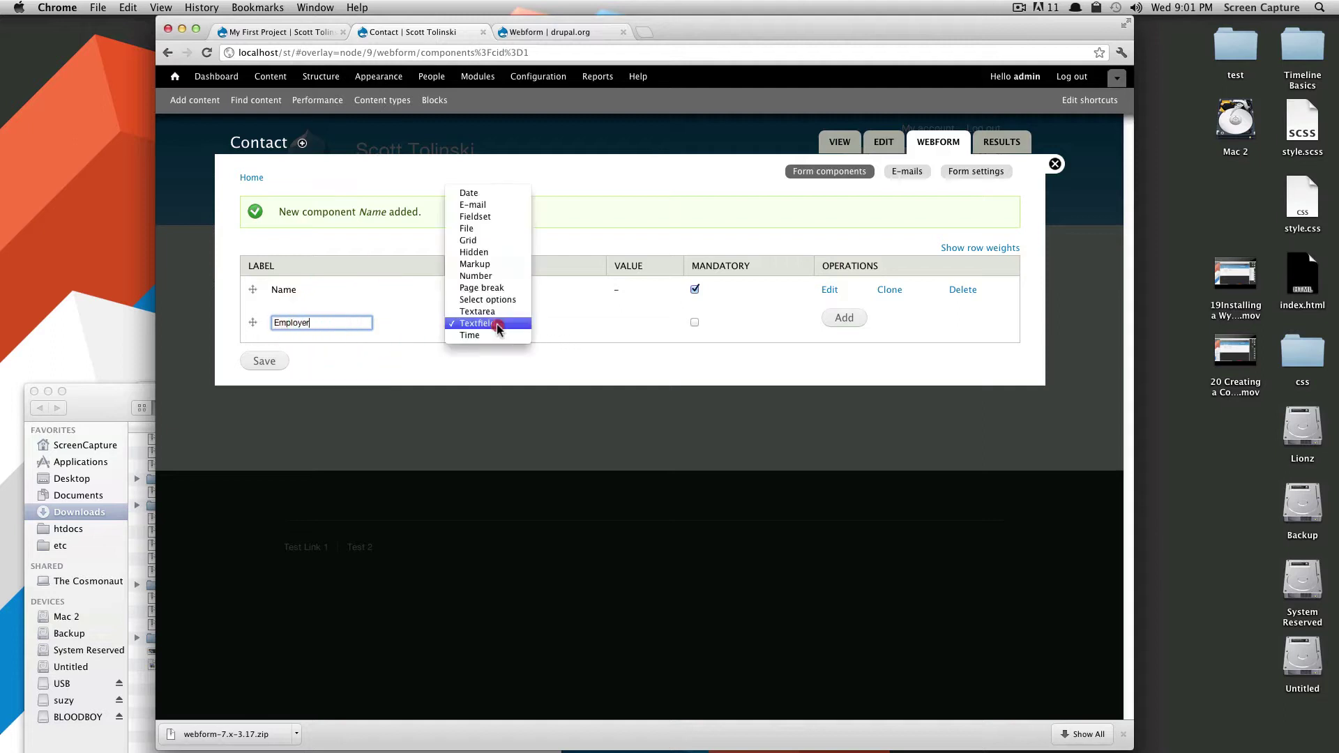
pyautogui.click(522, 325)
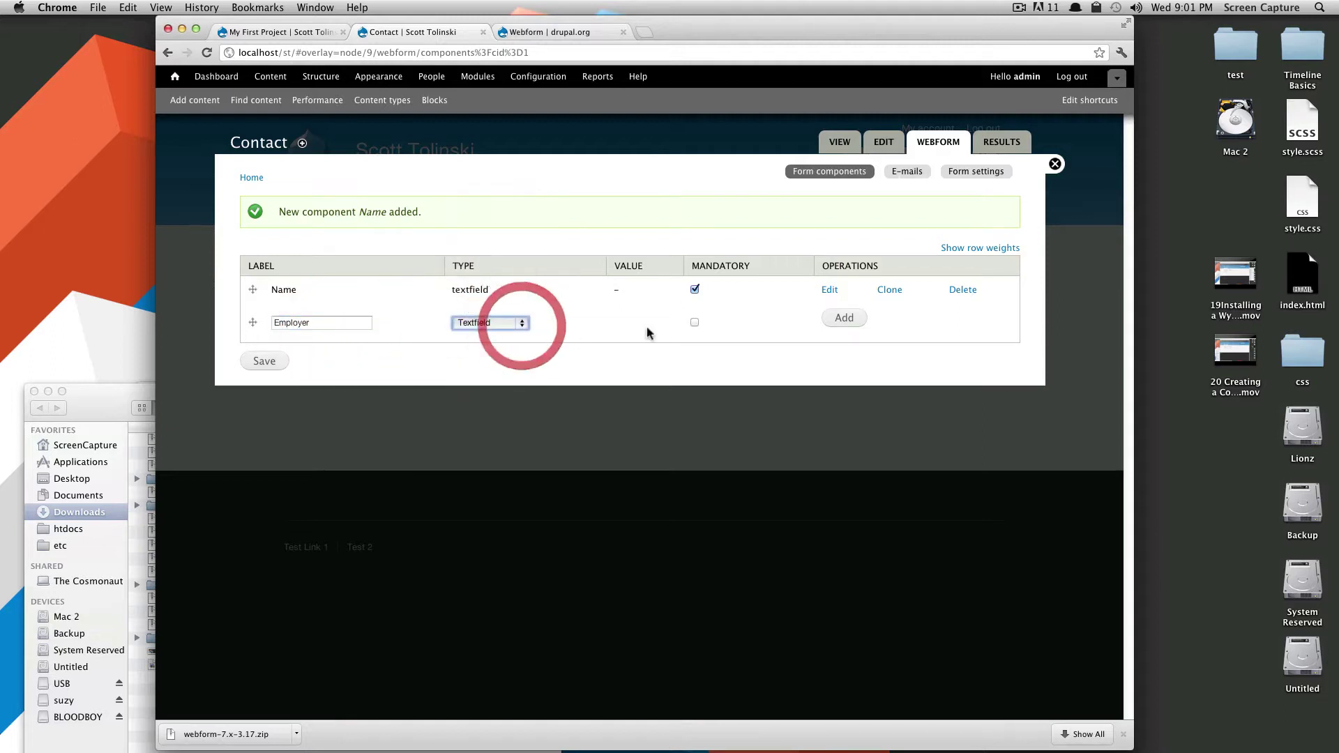
pyautogui.click(837, 322)
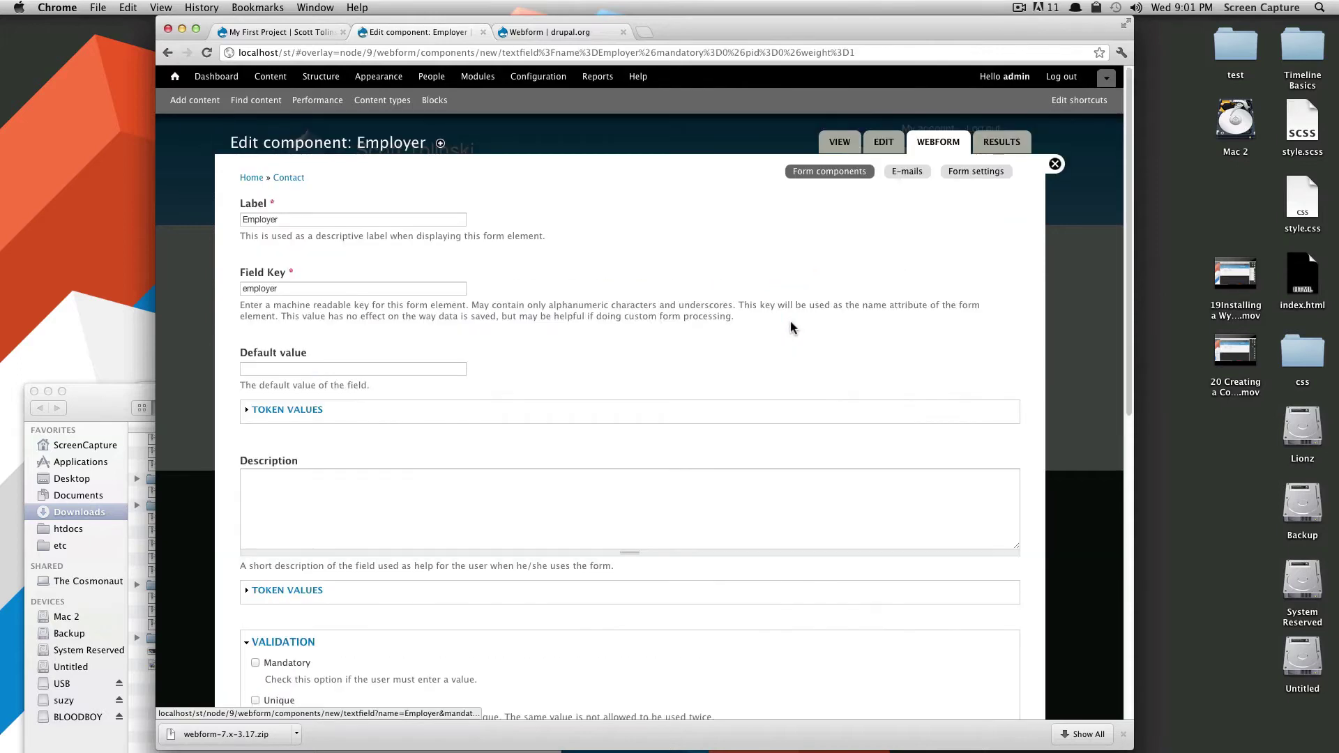
# Set the Employer label display to Inline and save the component.
pyautogui.scroll(-10, 697, 367)
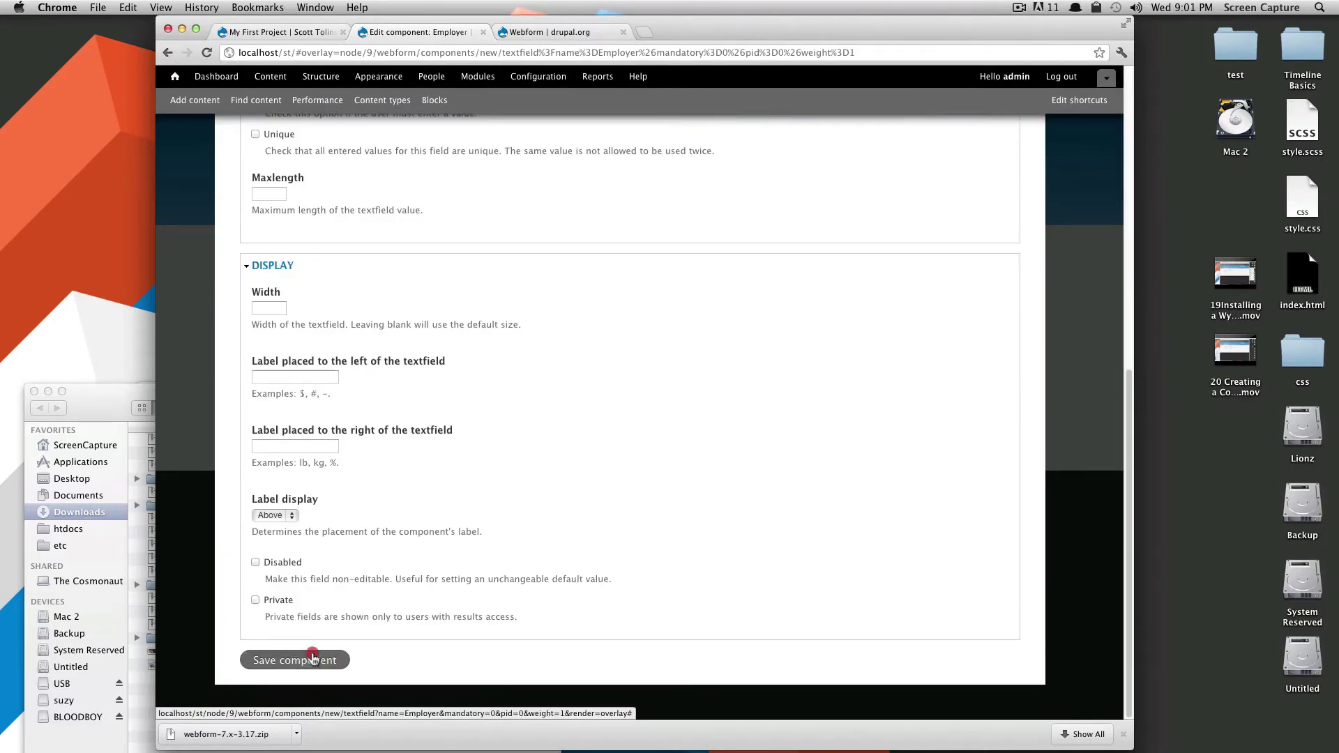
pyautogui.click(278, 515)
pyautogui.click(286, 528)
pyautogui.scroll(6, 358, 518)
pyautogui.scroll(-6, 357, 517)
pyautogui.click(339, 657)
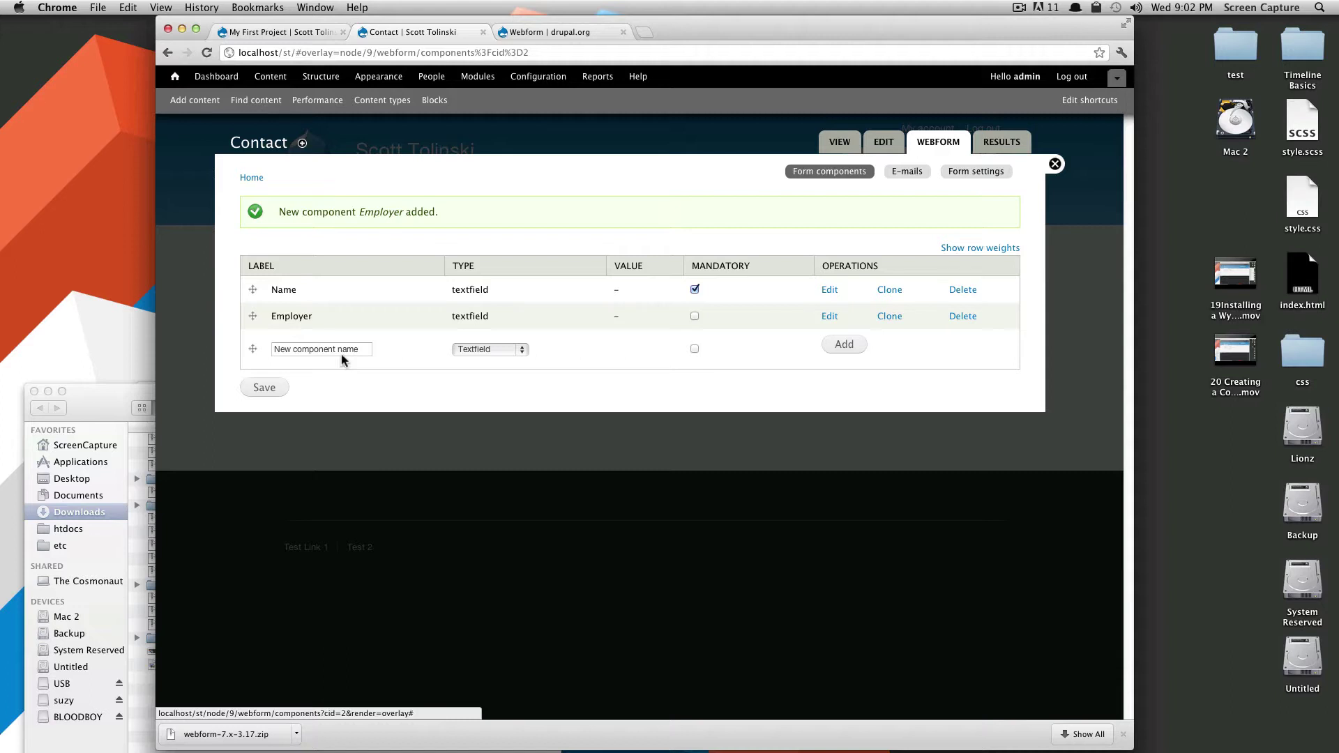
pyautogui.click(342, 349)
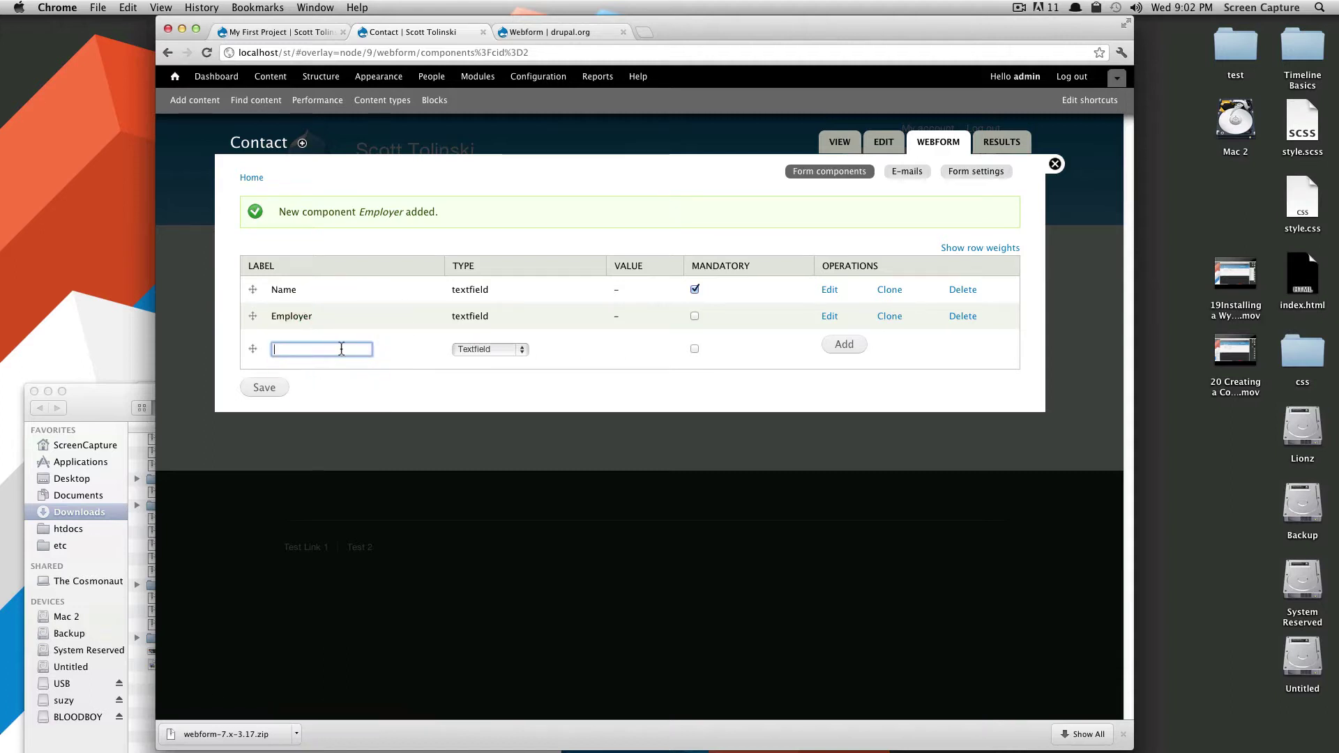
# Add a mandatory 'Why' component of type Select options.
pyautogui.click(491, 349)
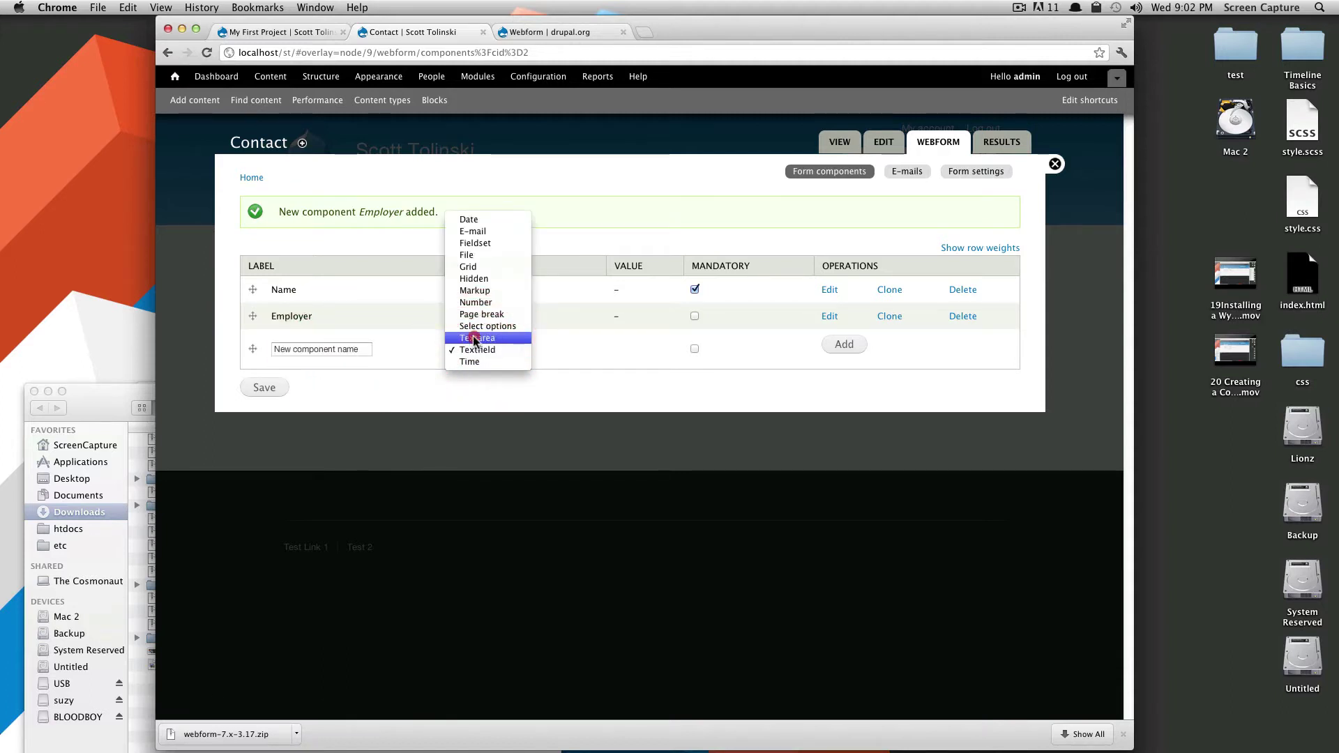
pyautogui.click(474, 339)
pyautogui.click(290, 349)
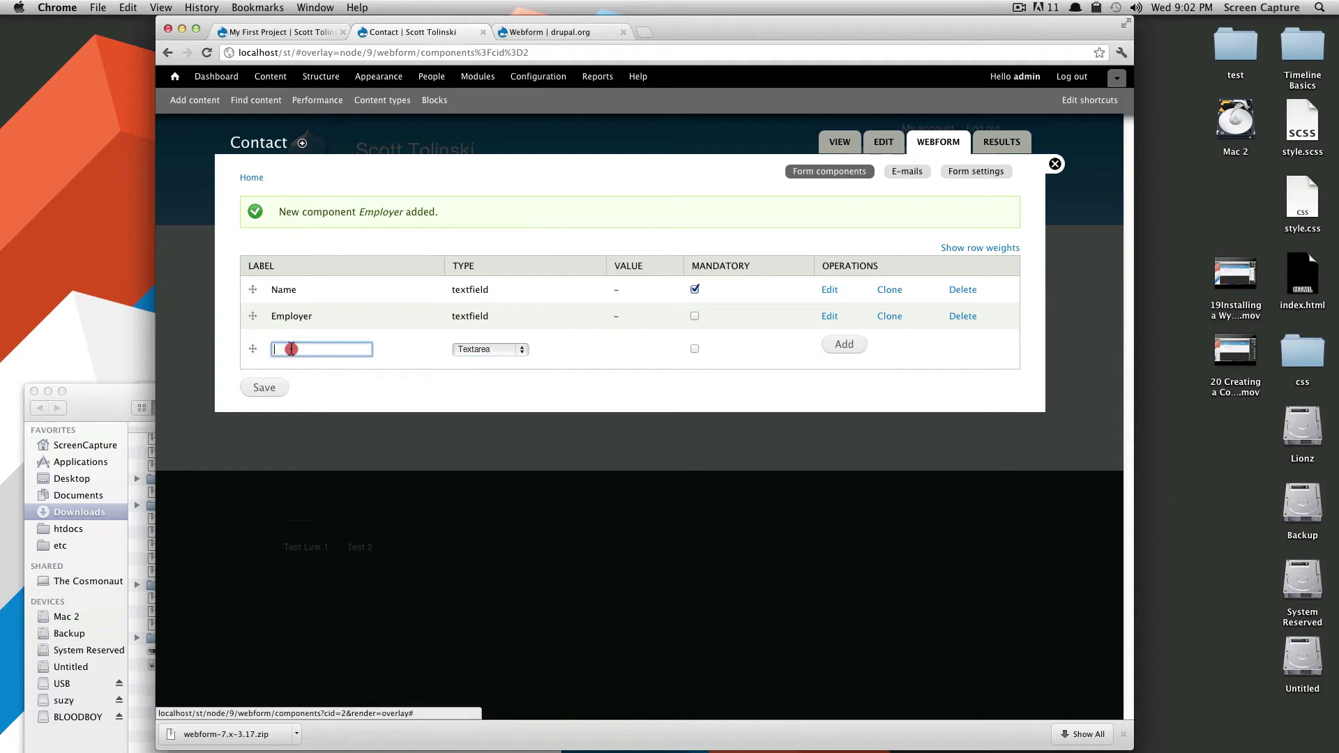
pyautogui.click(469, 354)
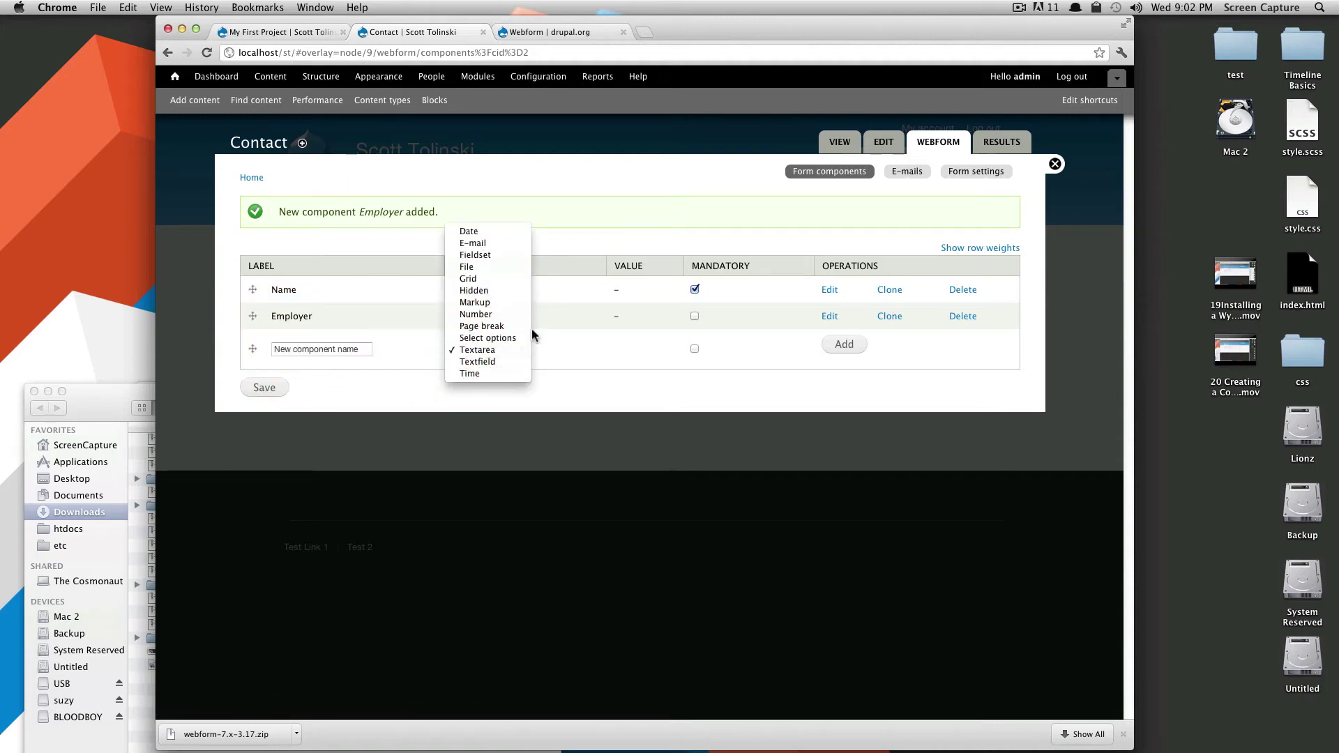
pyautogui.click(516, 339)
pyautogui.click(358, 351)
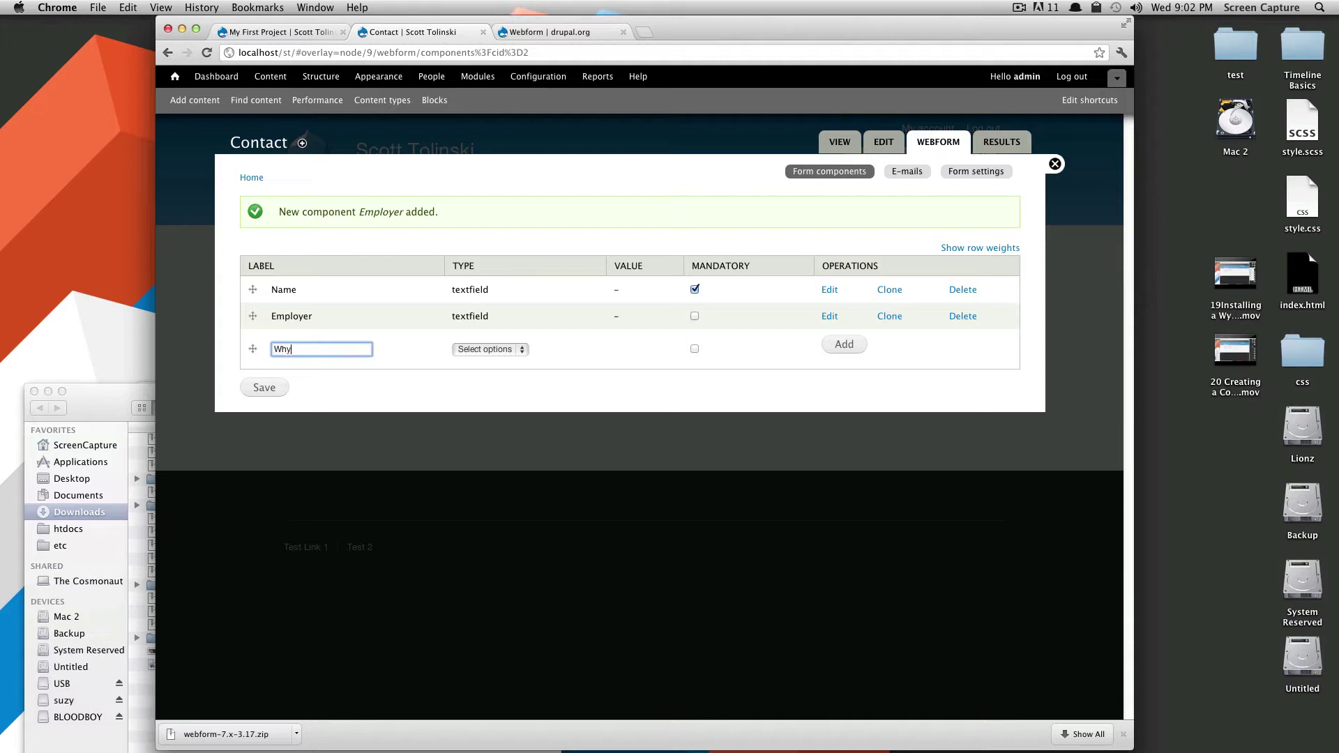
pyautogui.click(694, 349)
pyautogui.click(842, 347)
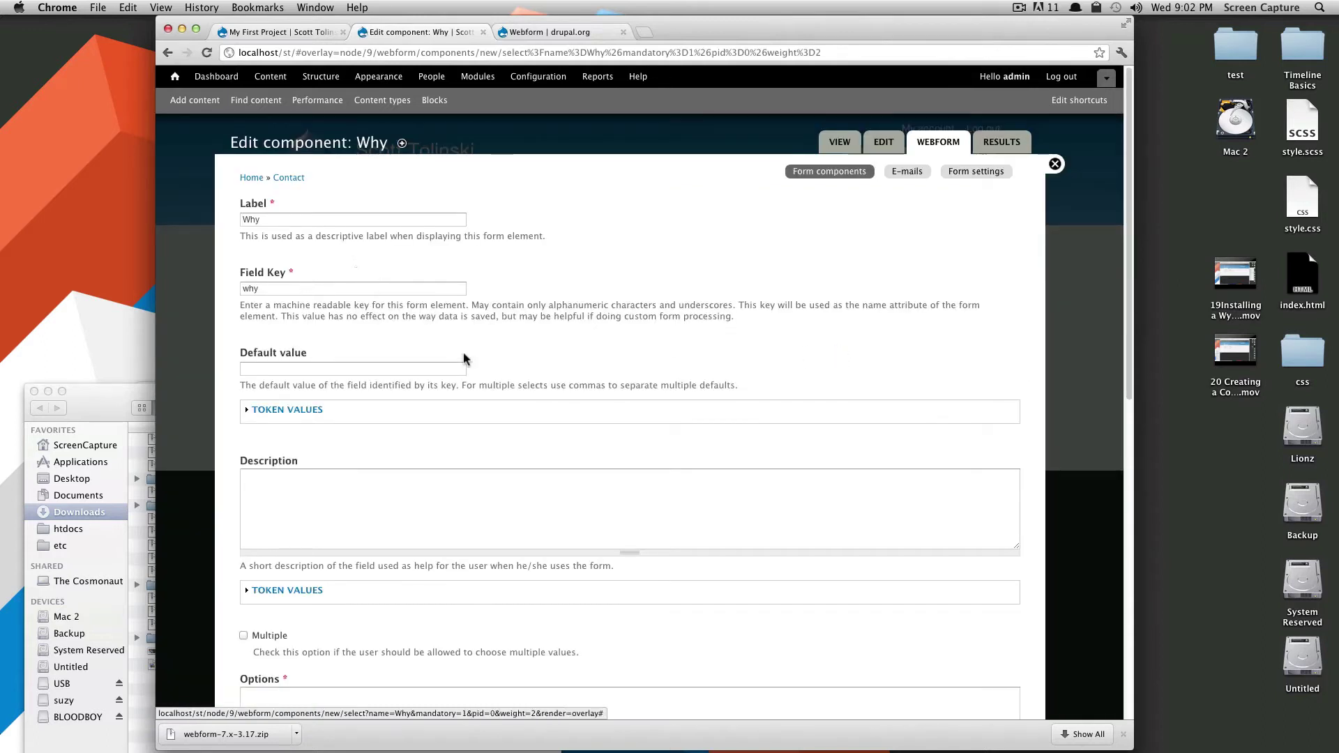
# Allow multiple answers and enter the Why options Projects and Hire Me.
pyautogui.scroll(-3, 469, 475)
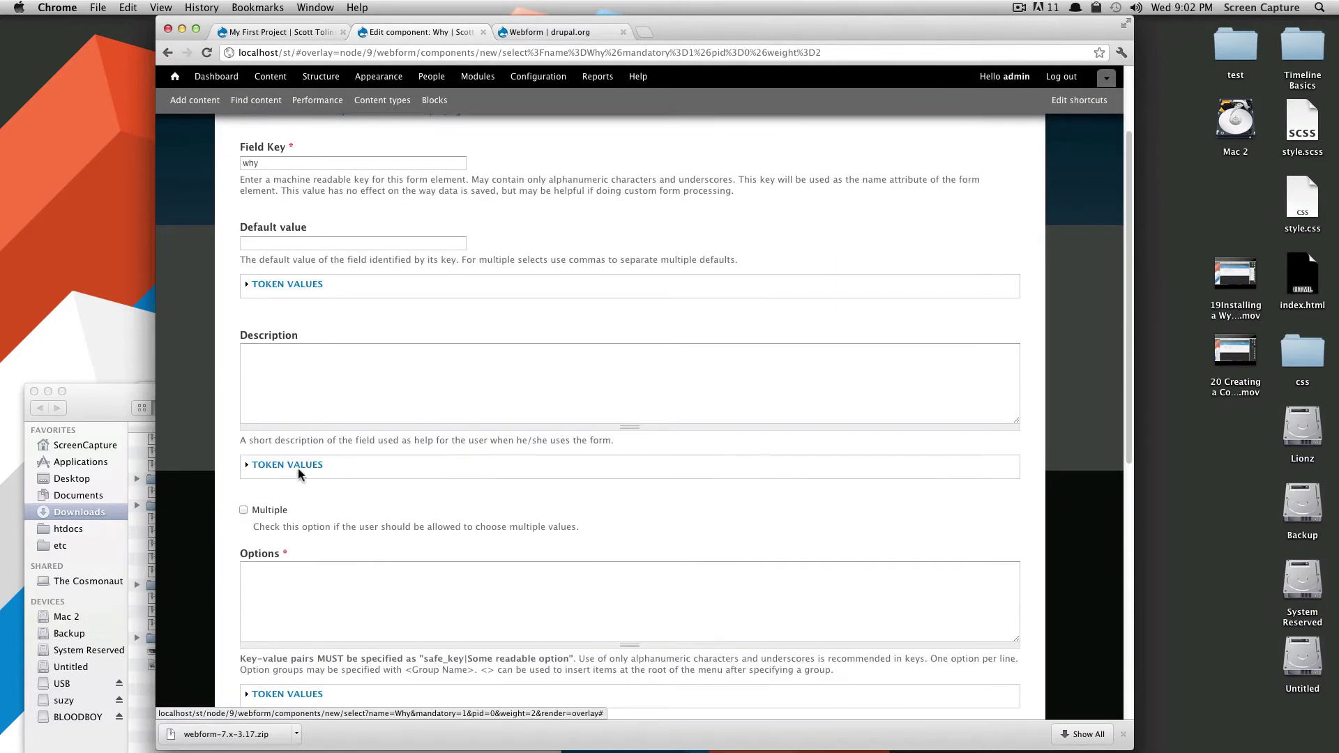
pyautogui.scroll(-3, 418, 386)
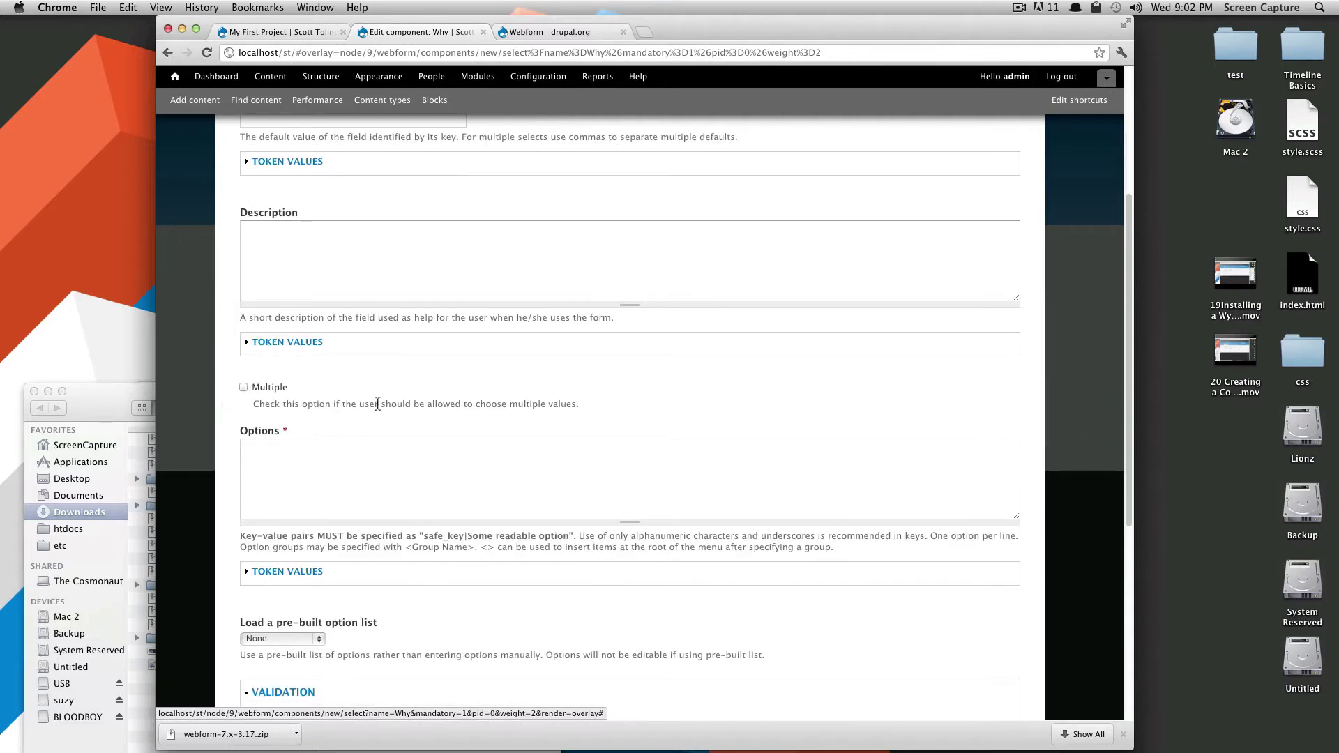
pyautogui.click(246, 387)
pyautogui.click(327, 465)
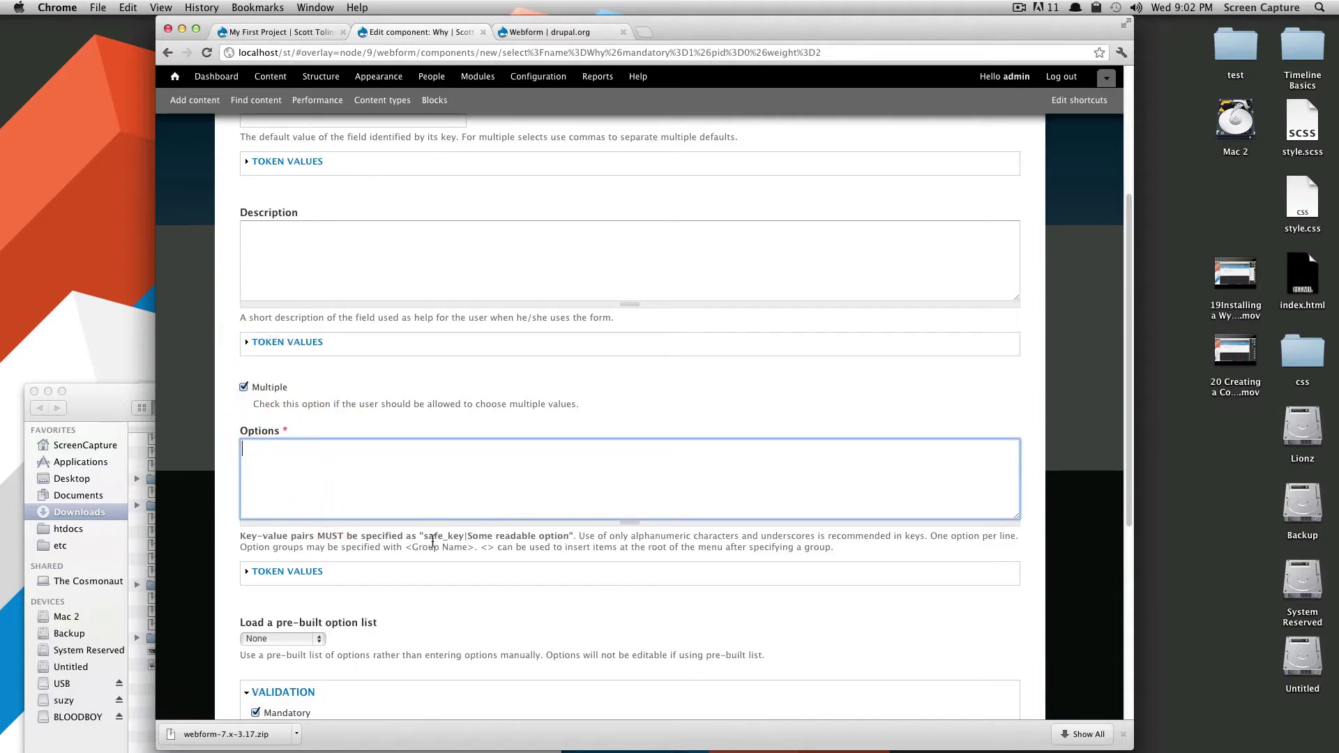
pyautogui.moveTo(433, 547); pyautogui.dragTo(467, 547)
pyautogui.click(500, 532)
pyautogui.click(377, 464)
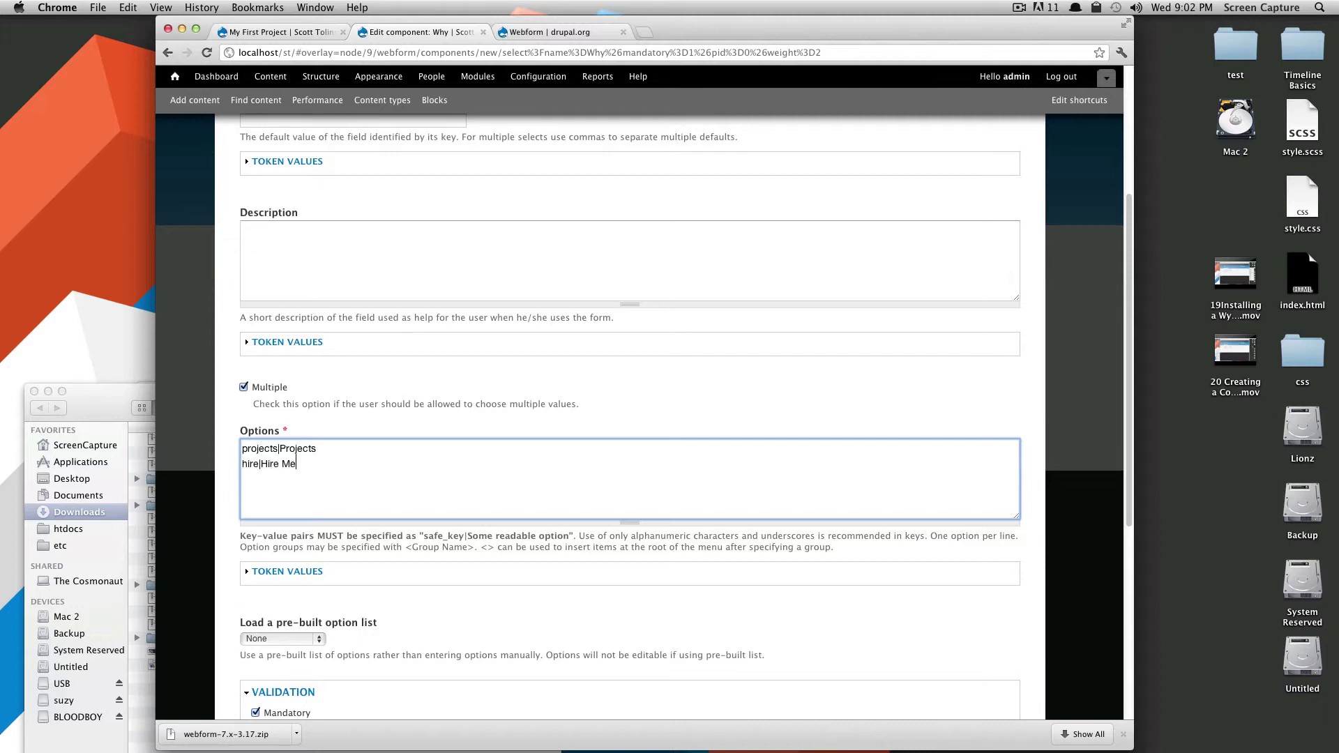
# Set the Why component's Label display to Inline.
pyautogui.scroll(-4, 516, 551)
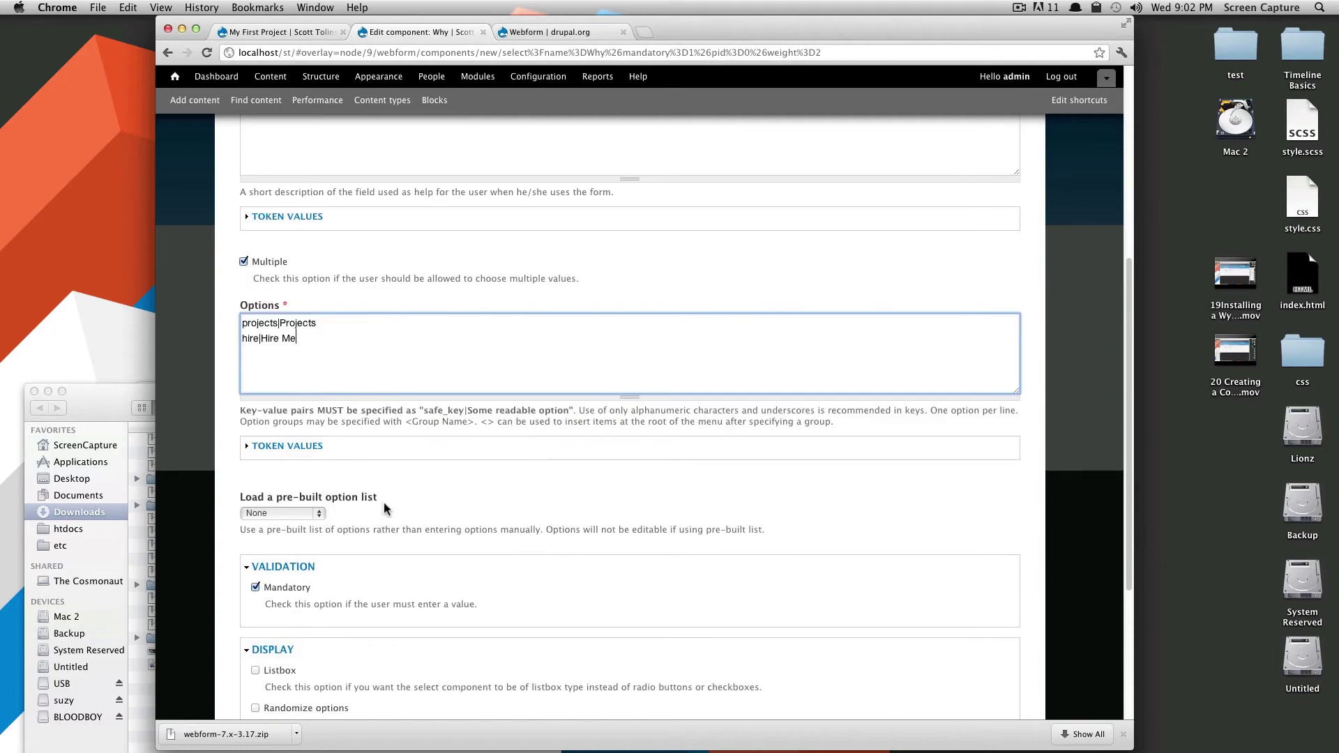
pyautogui.scroll(-3, 385, 509)
pyautogui.scroll(-3, 393, 419)
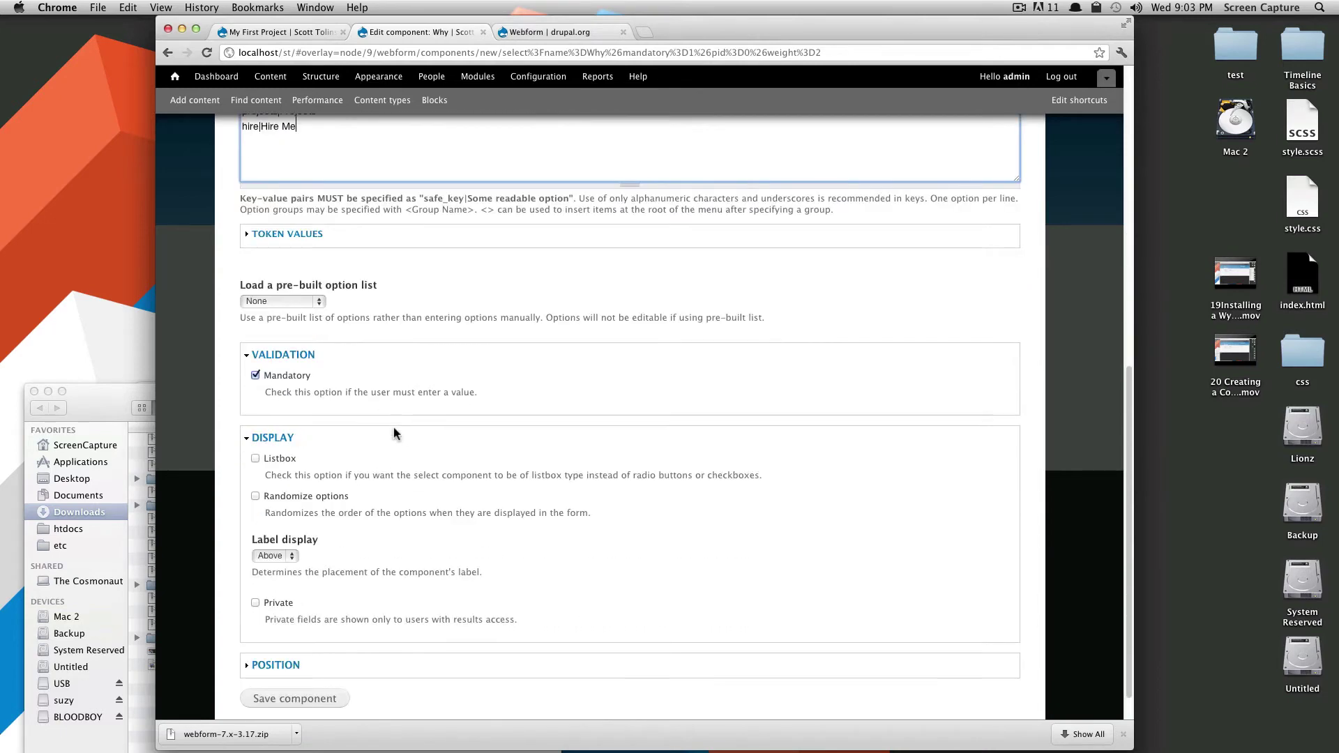
pyautogui.scroll(-1, 310, 506)
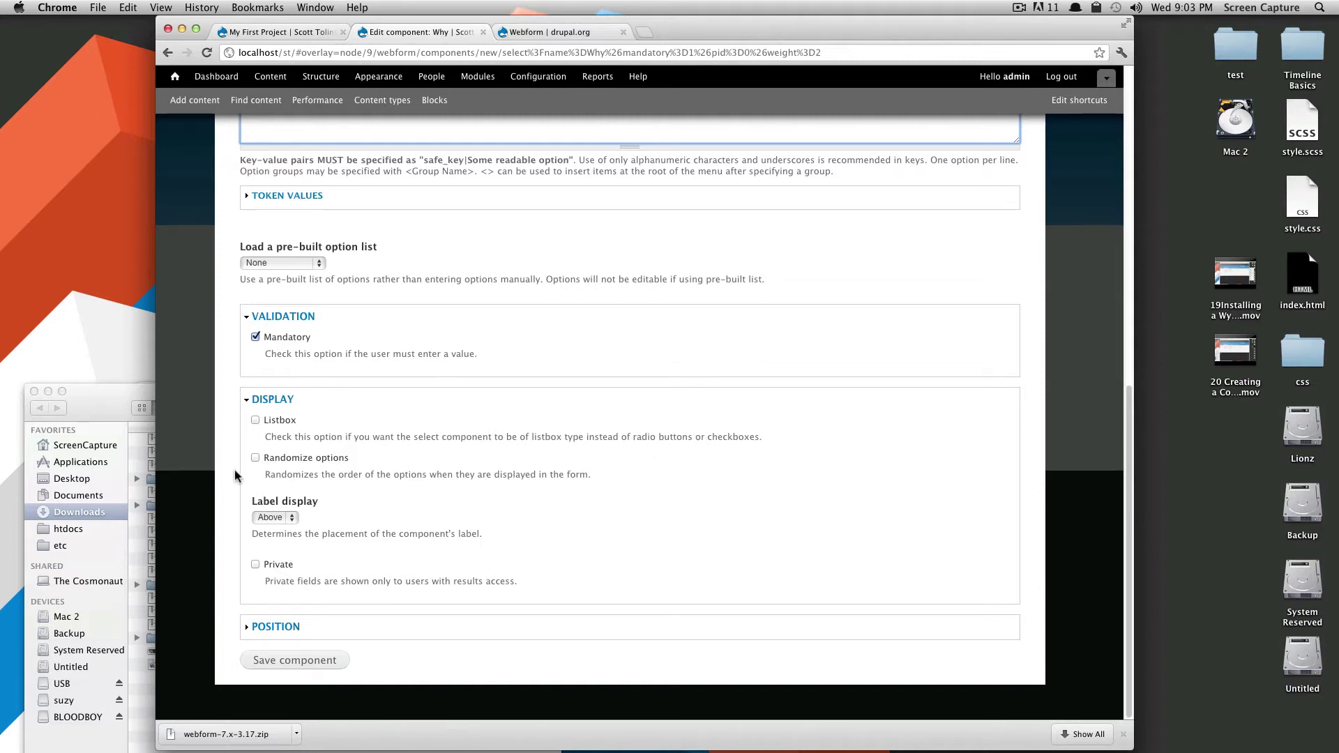
pyautogui.click(274, 518)
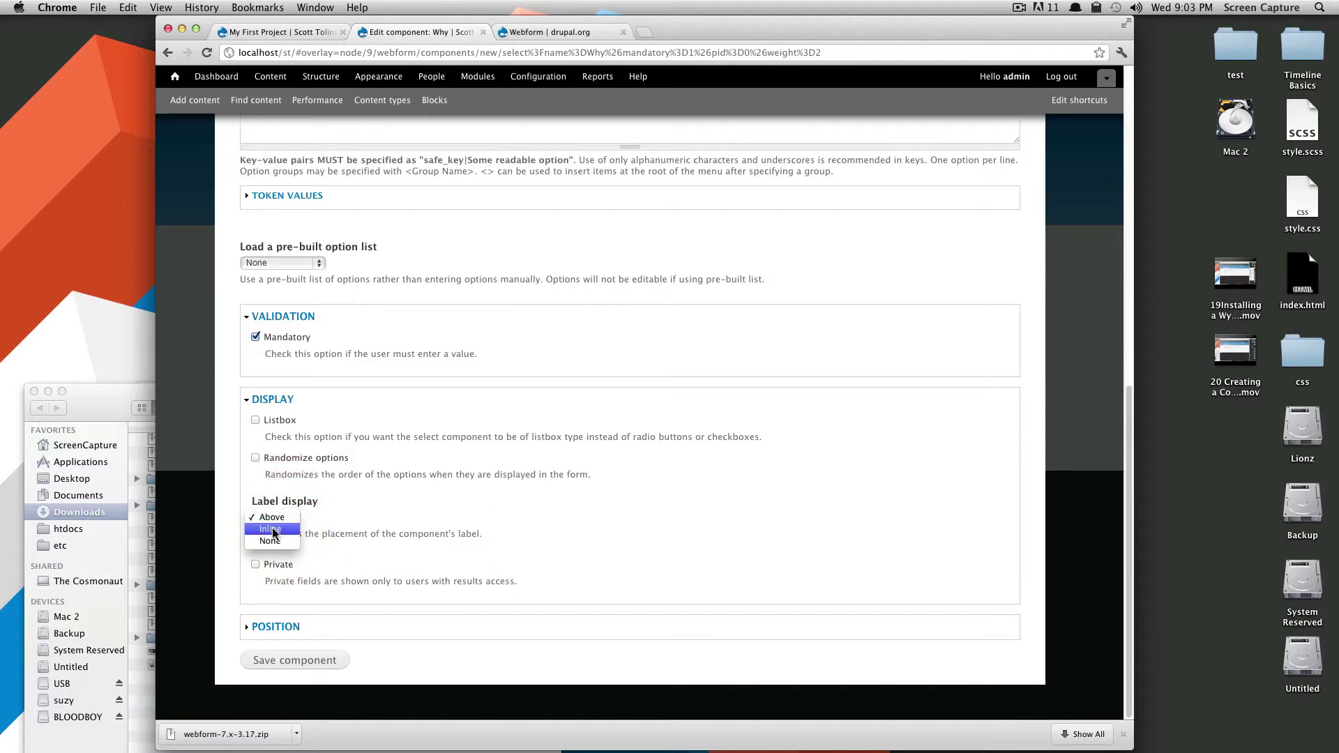
pyautogui.click(271, 529)
pyautogui.click(274, 518)
pyautogui.click(276, 517)
# Save the new Why select field and the form's field order.
pyautogui.click(292, 659)
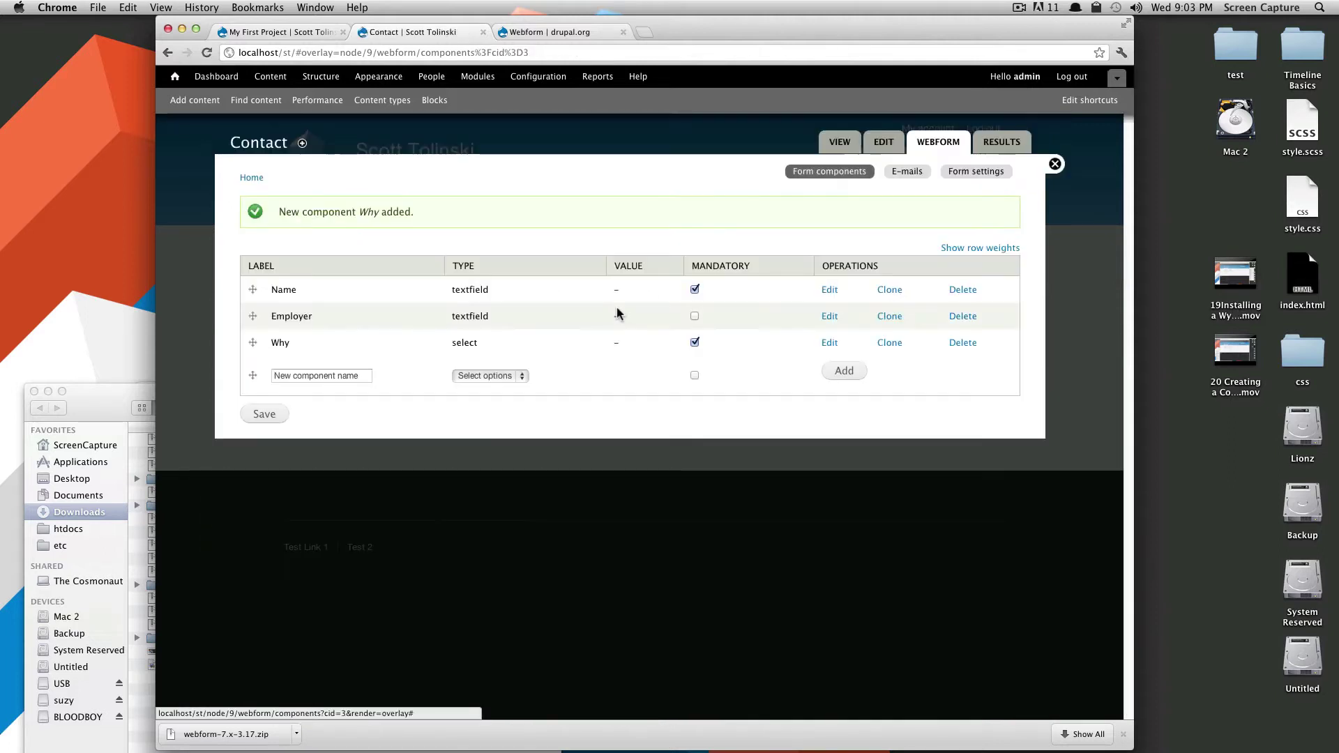
pyautogui.moveTo(254, 337)
pyautogui.mouseDown()
pyautogui.moveTo(254, 315)
pyautogui.moveTo(262, 341)
pyautogui.mouseUp()
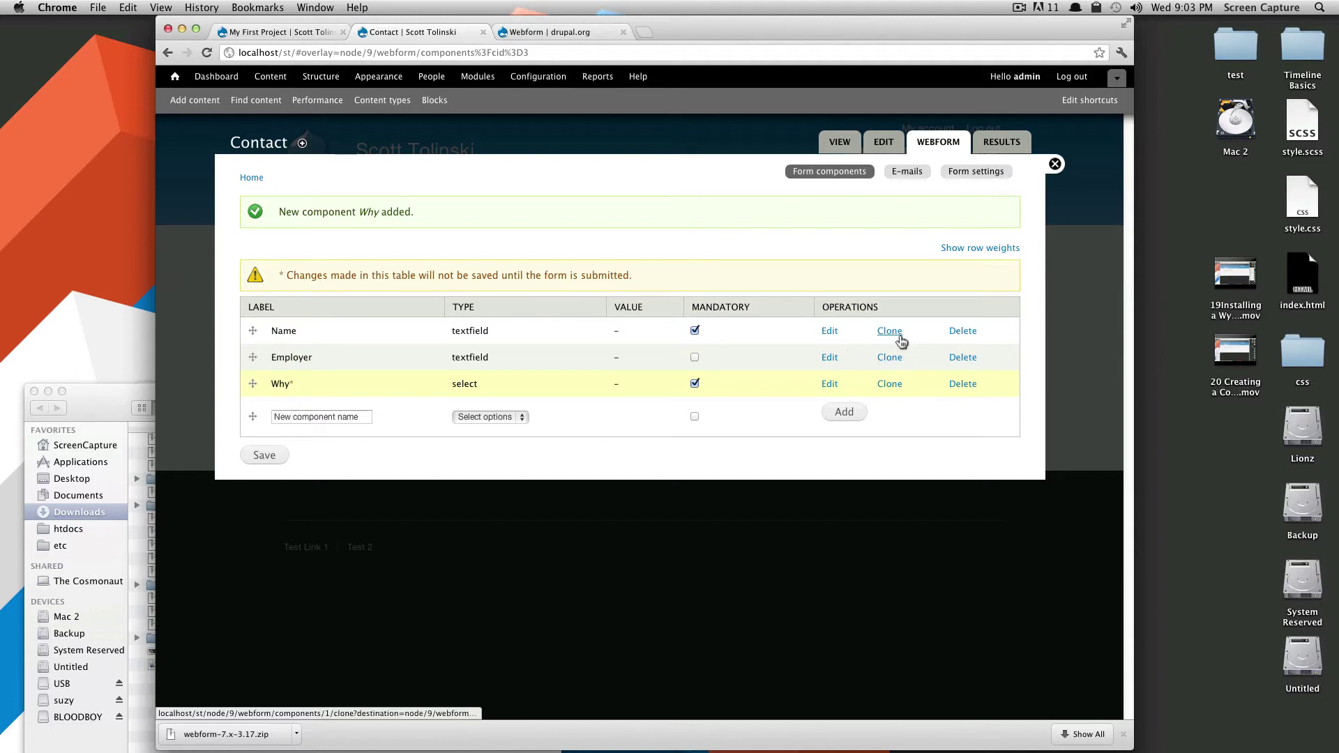
pyautogui.click(273, 455)
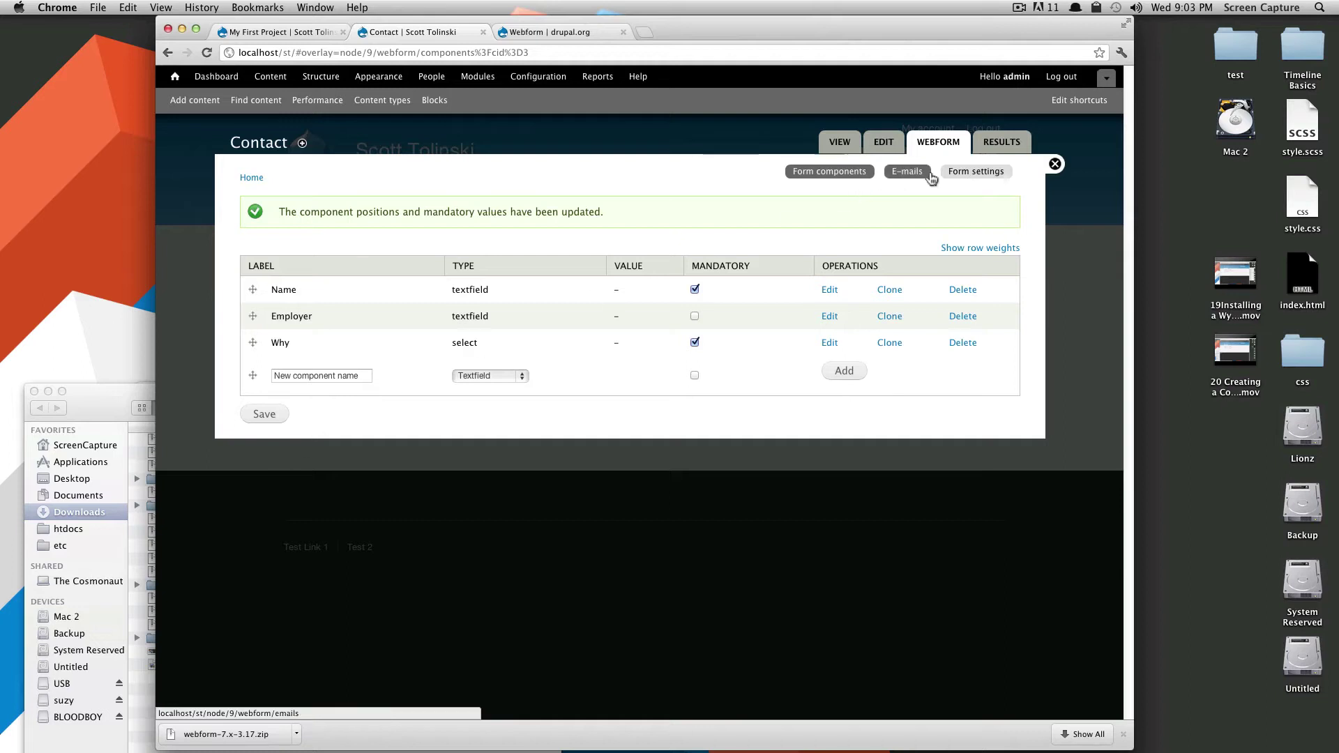
# Add a custom recipient e-mail address on the webform's e-mail settings page.
pyautogui.click(908, 171)
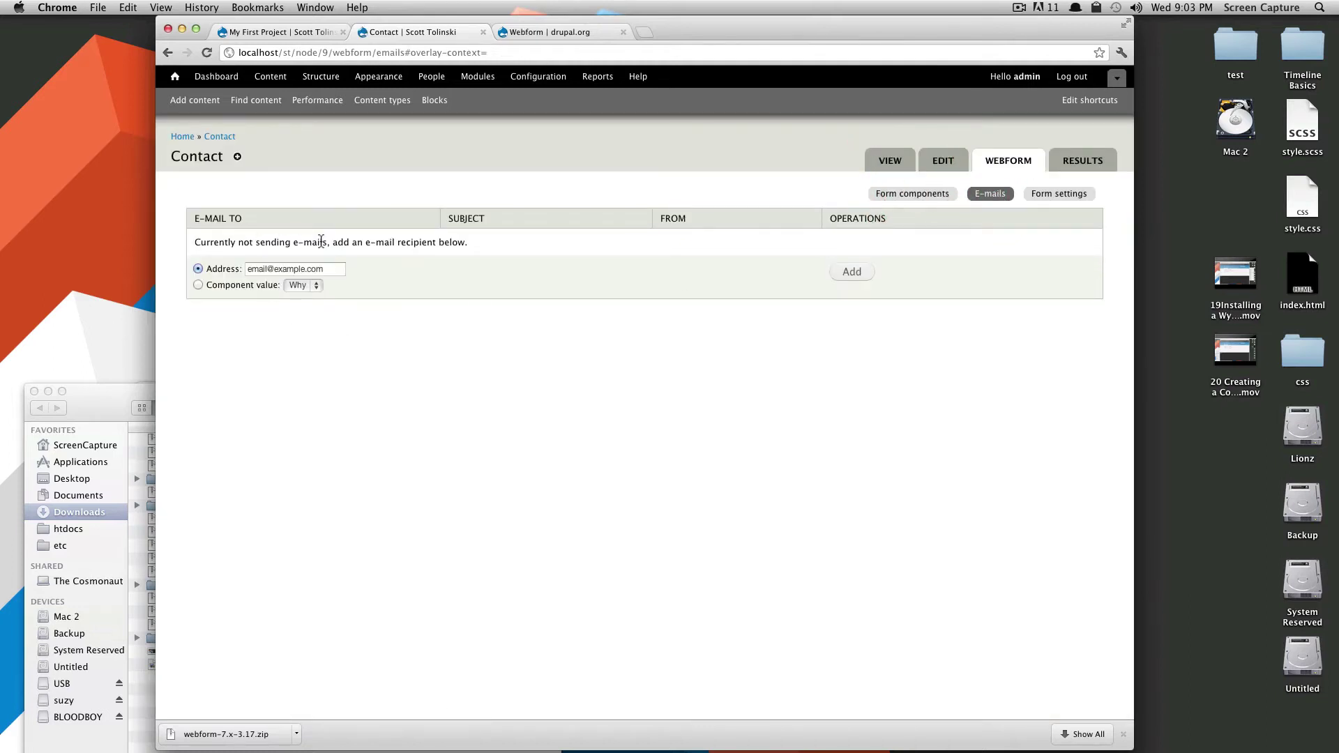
pyautogui.press('BackSpace')
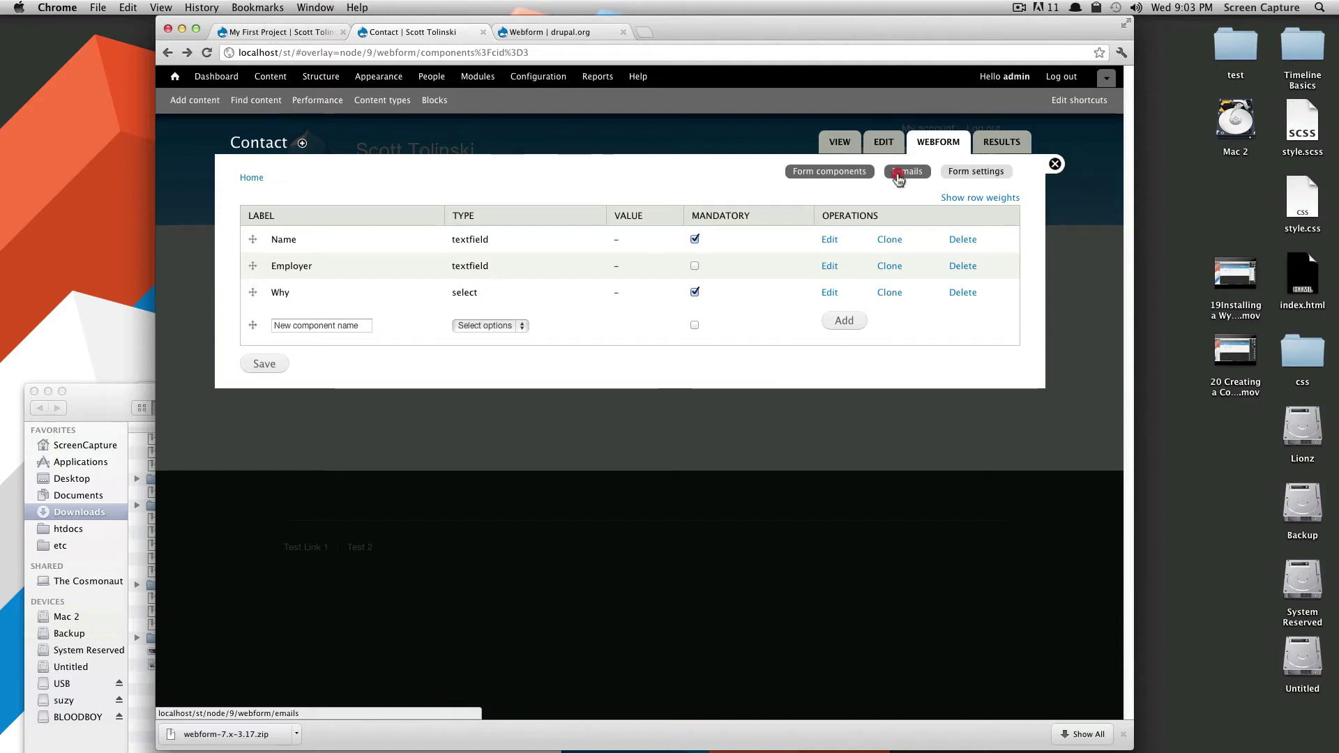
pyautogui.click(898, 173)
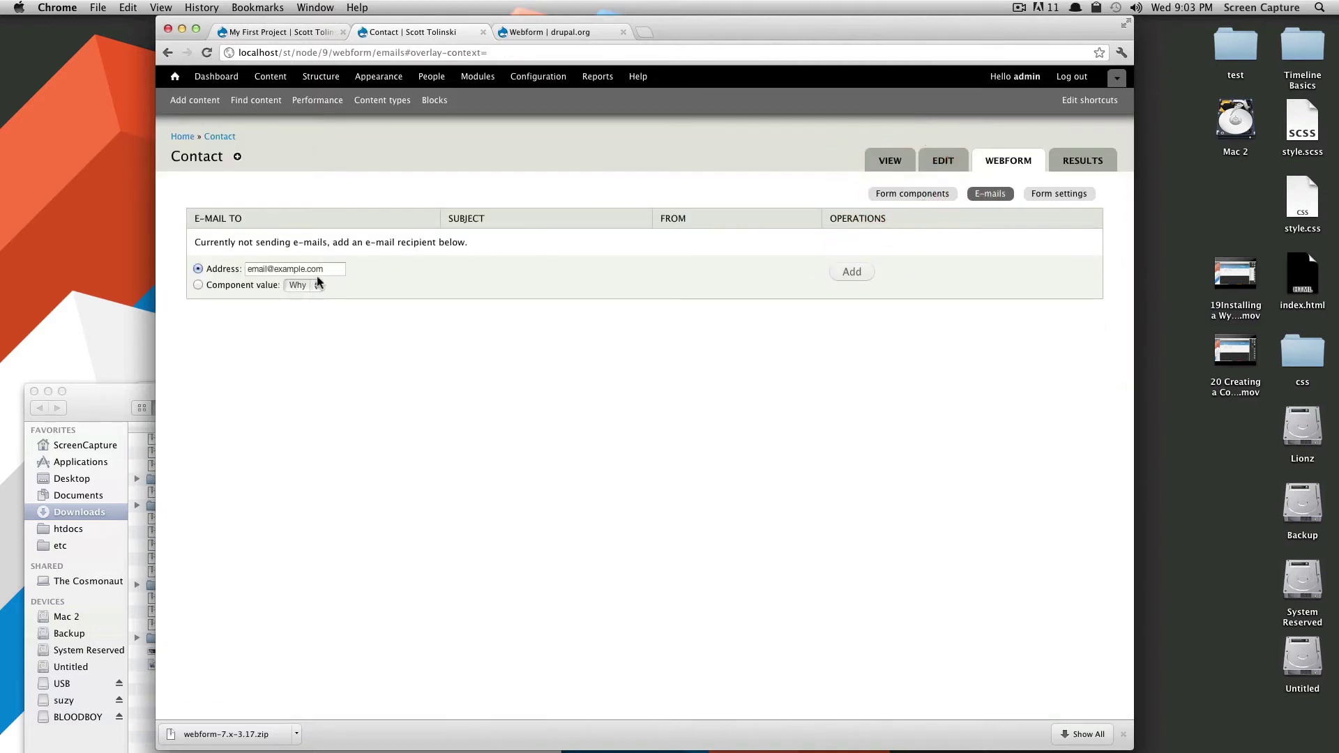
pyautogui.click(307, 270)
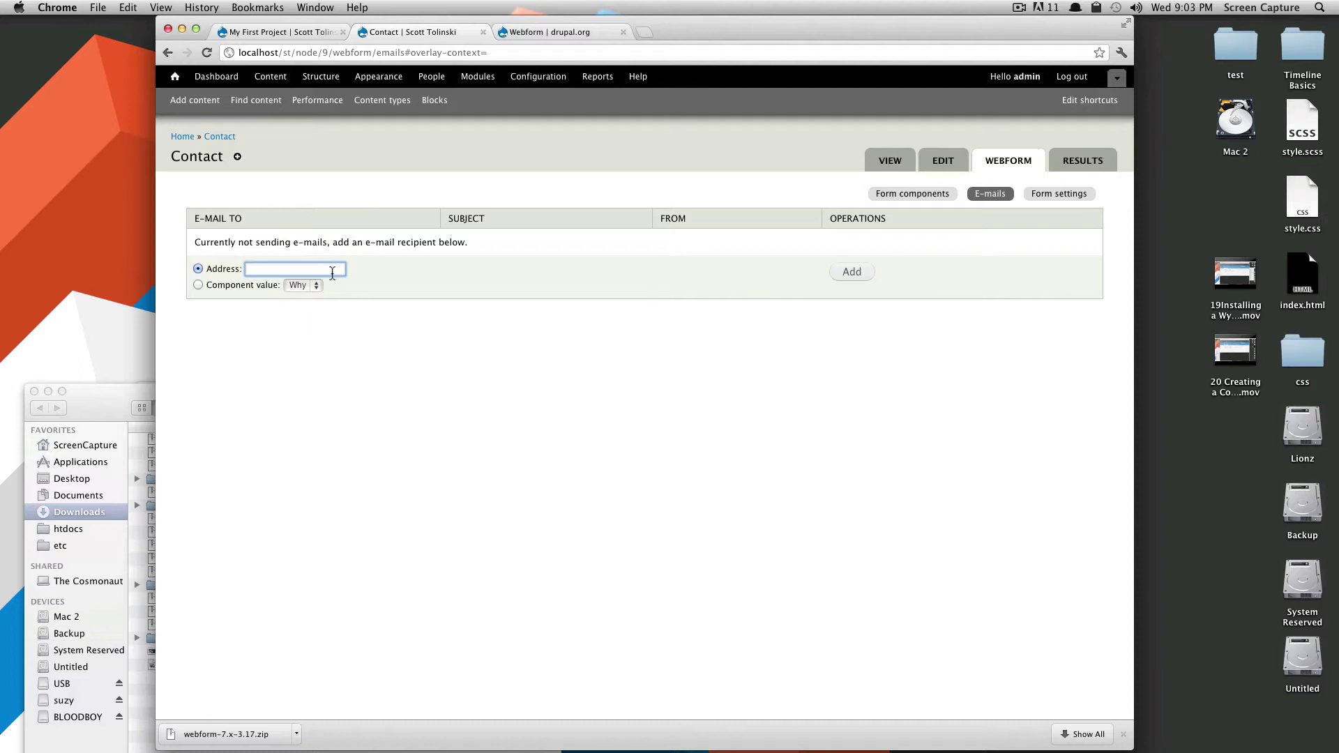
pyautogui.click(306, 275)
pyautogui.click(849, 272)
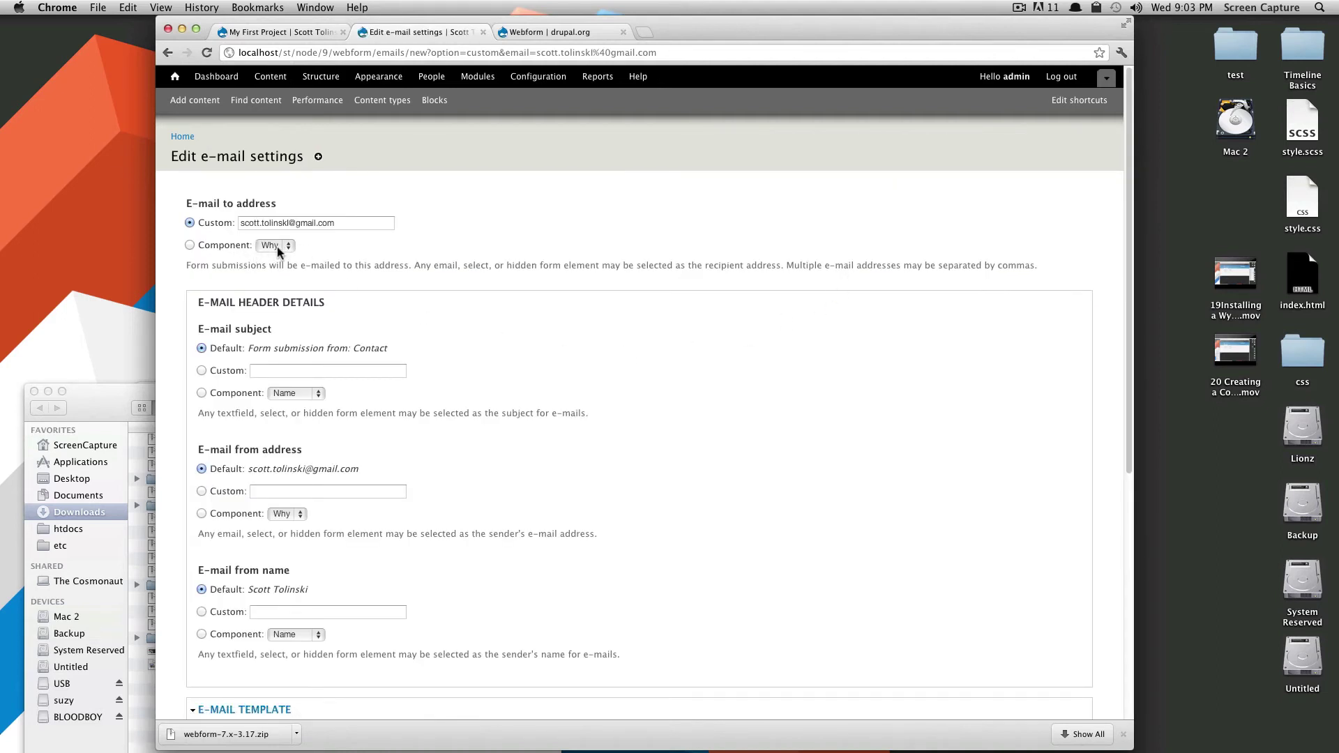
# Set the e-mail subject to the custom text 'My Site Contact Form'.
pyautogui.click(336, 245)
pyautogui.scroll(-5, 594, 349)
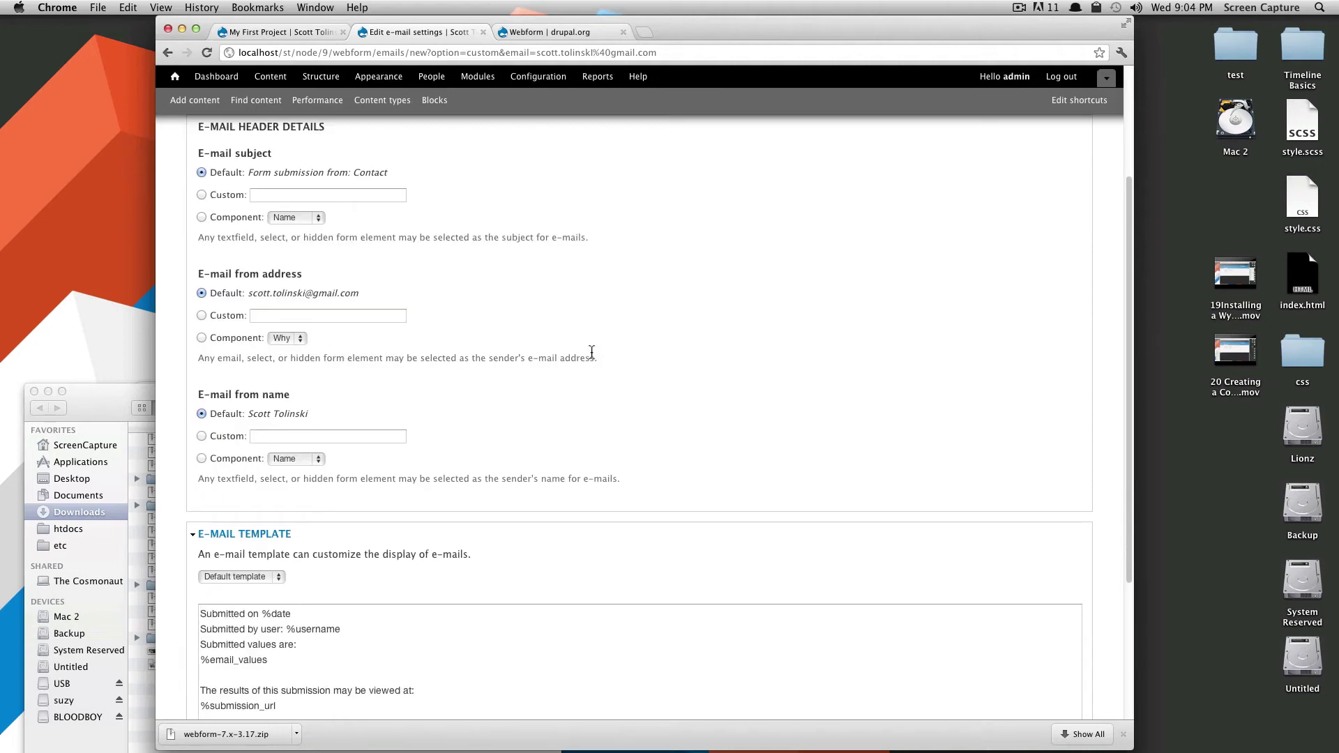
pyautogui.scroll(1, 591, 351)
pyautogui.scroll(3, 282, 230)
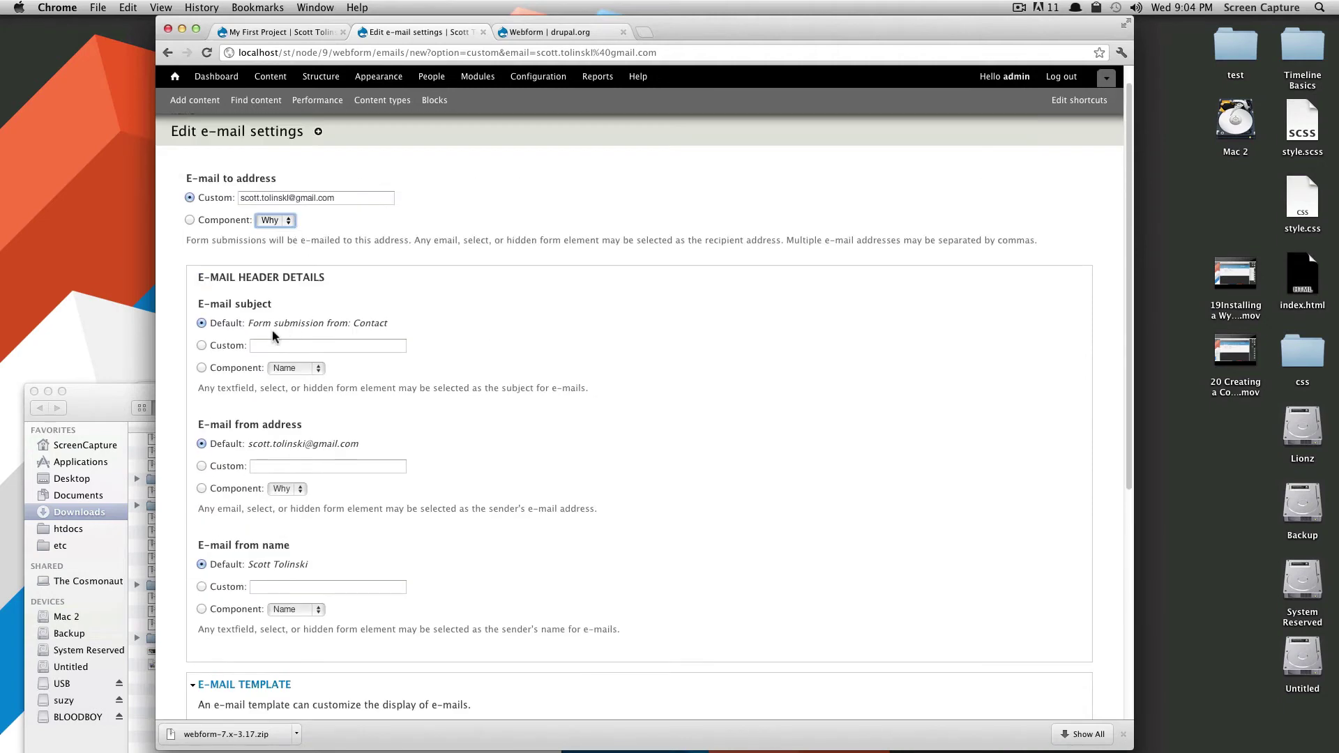
pyautogui.click(363, 279)
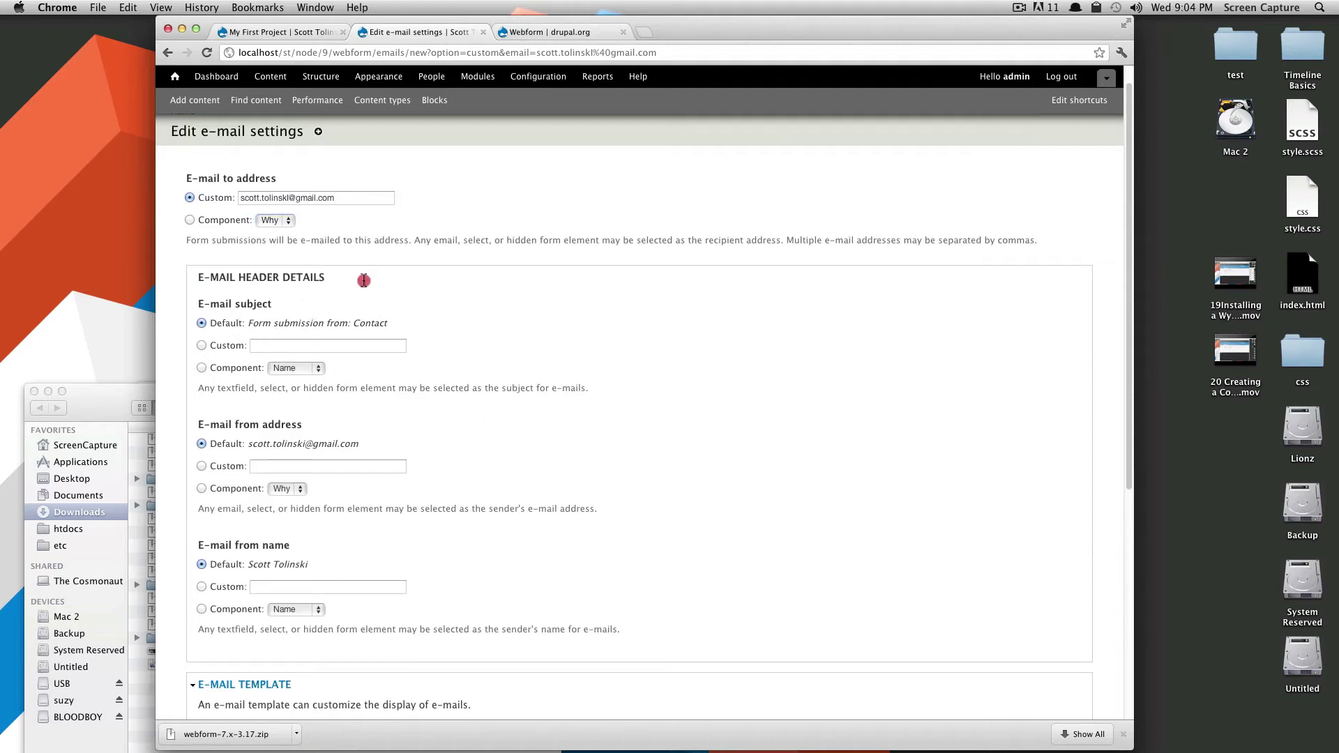
pyautogui.click(201, 367)
pyautogui.click(275, 370)
pyautogui.click(204, 347)
pyautogui.click(201, 346)
pyautogui.click(297, 348)
pyautogui.write('My Site Contact Form')
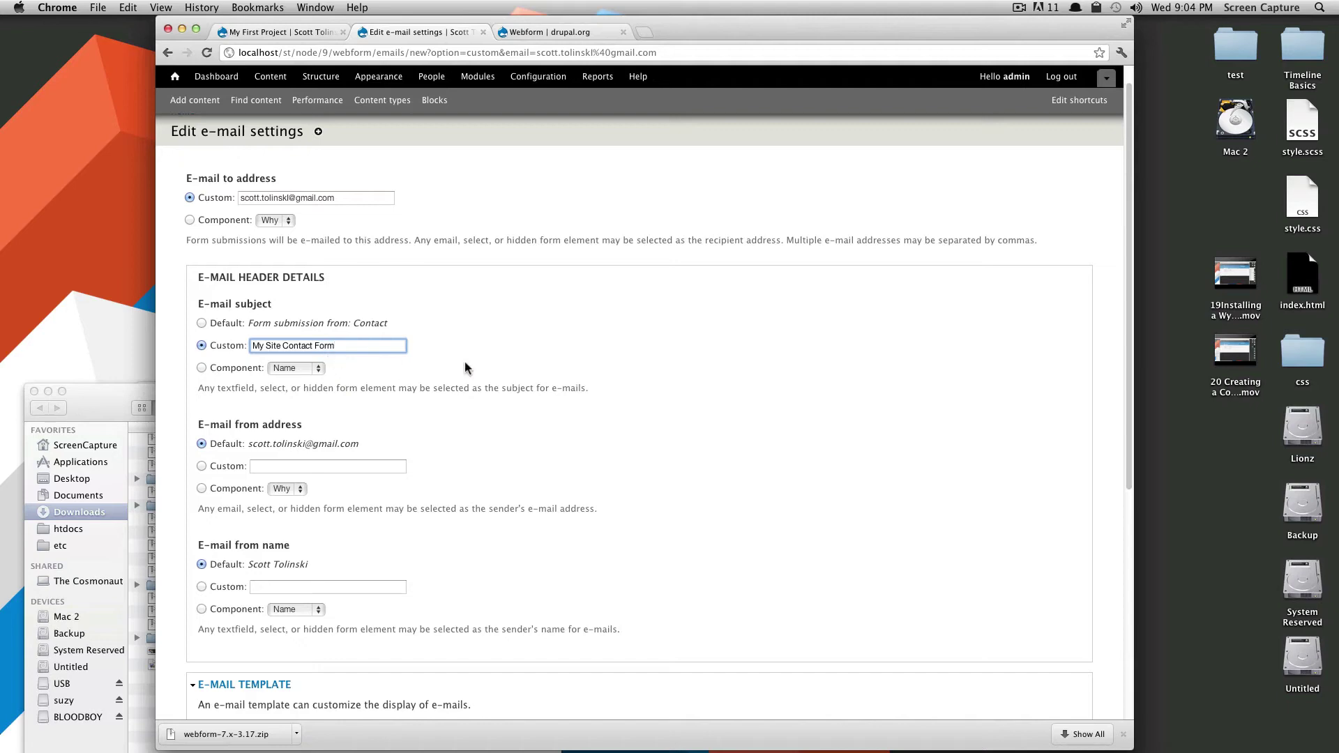
pyautogui.click(498, 347)
pyautogui.moveTo(331, 323); pyautogui.dragTo(418, 344)
pyautogui.click(464, 377)
# Set E-mail from name to Component: Name.
pyautogui.scroll(-3, 270, 348)
pyautogui.moveTo(225, 311); pyautogui.dragTo(359, 330)
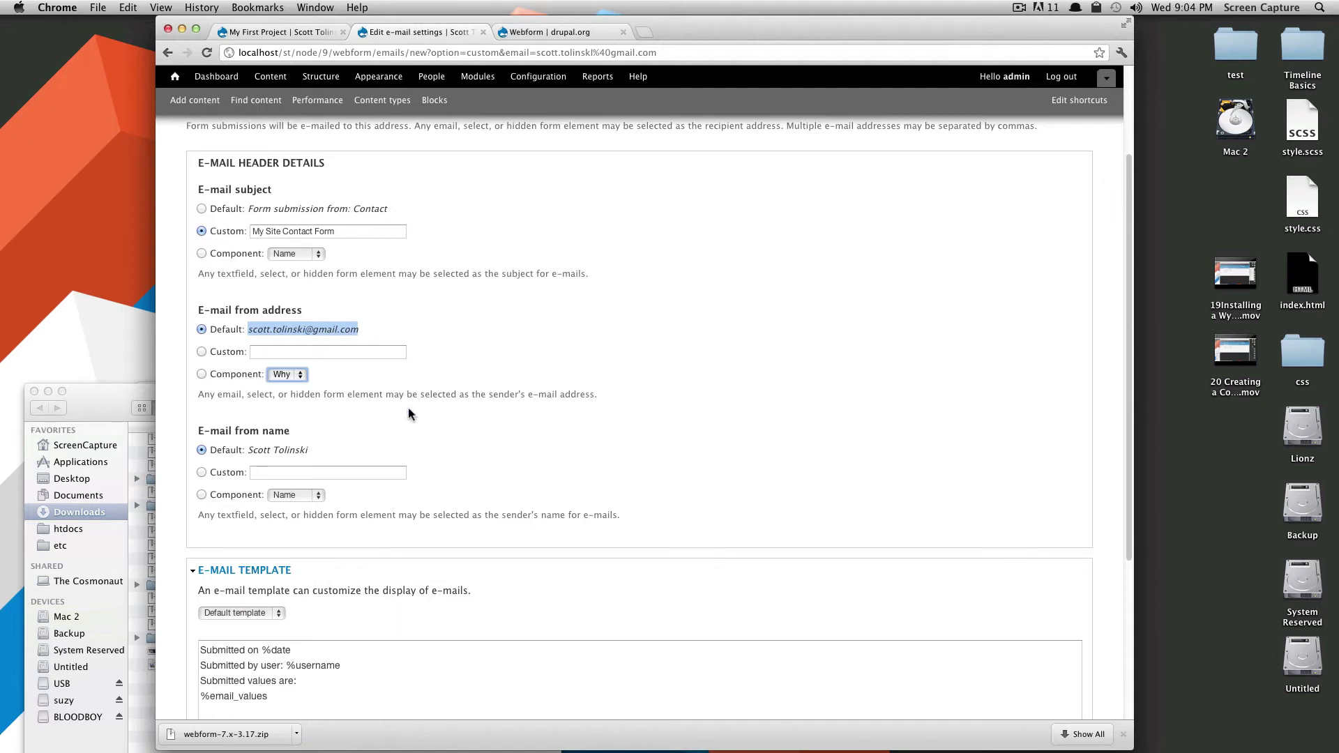
pyautogui.scroll(-3, 365, 443)
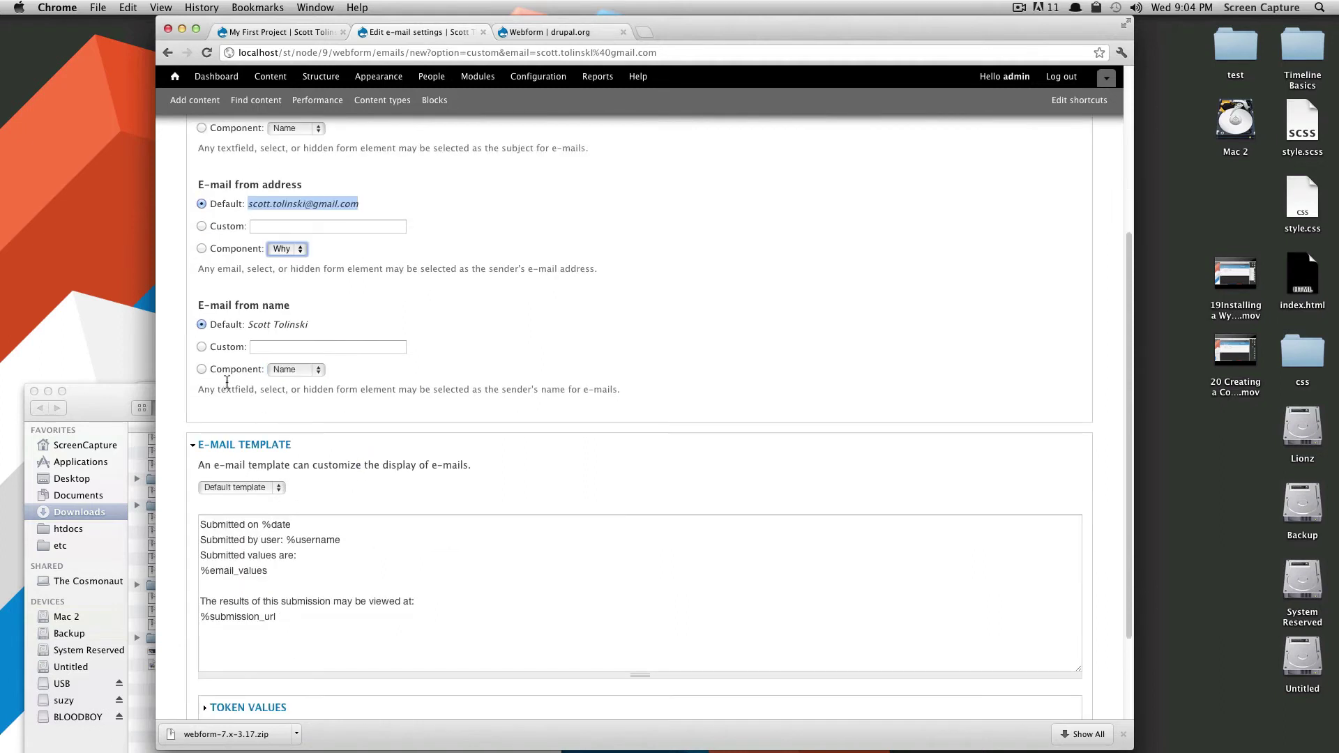
pyautogui.moveTo(202, 304); pyautogui.dragTo(302, 307)
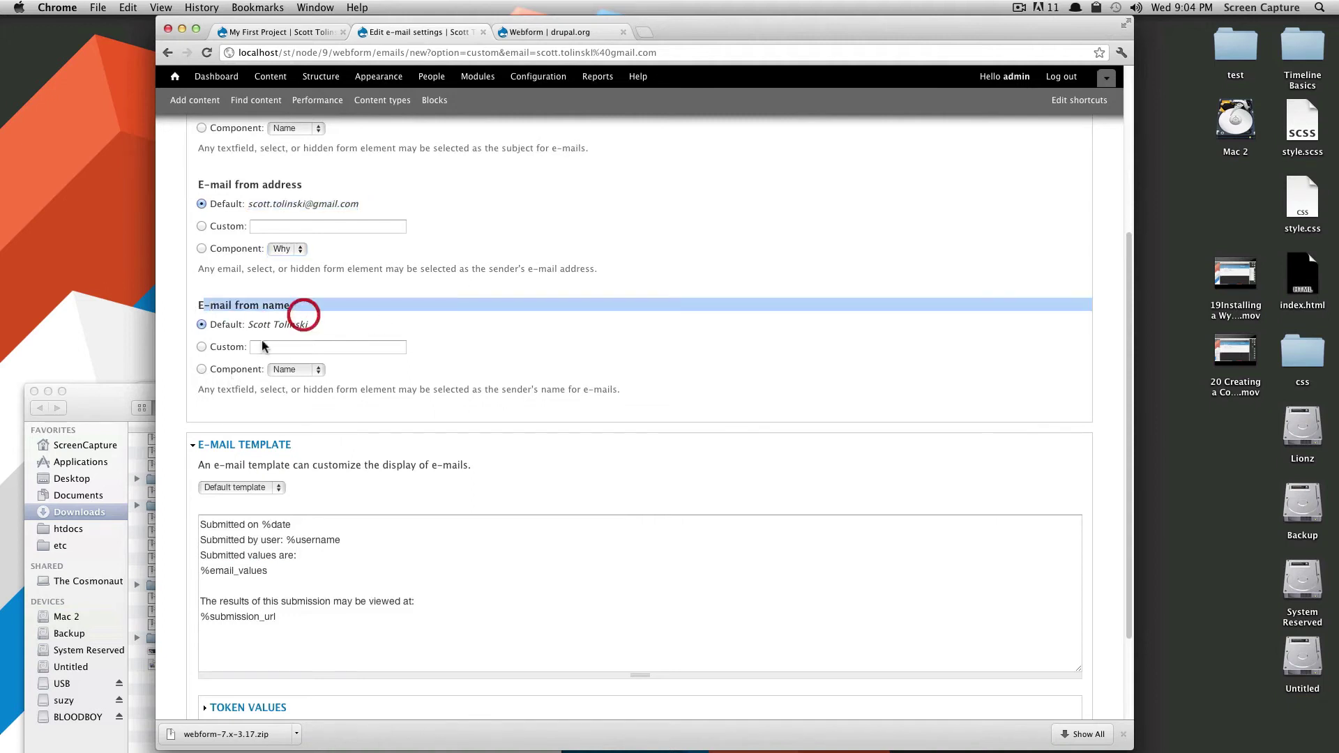
pyautogui.click(201, 369)
pyautogui.click(308, 370)
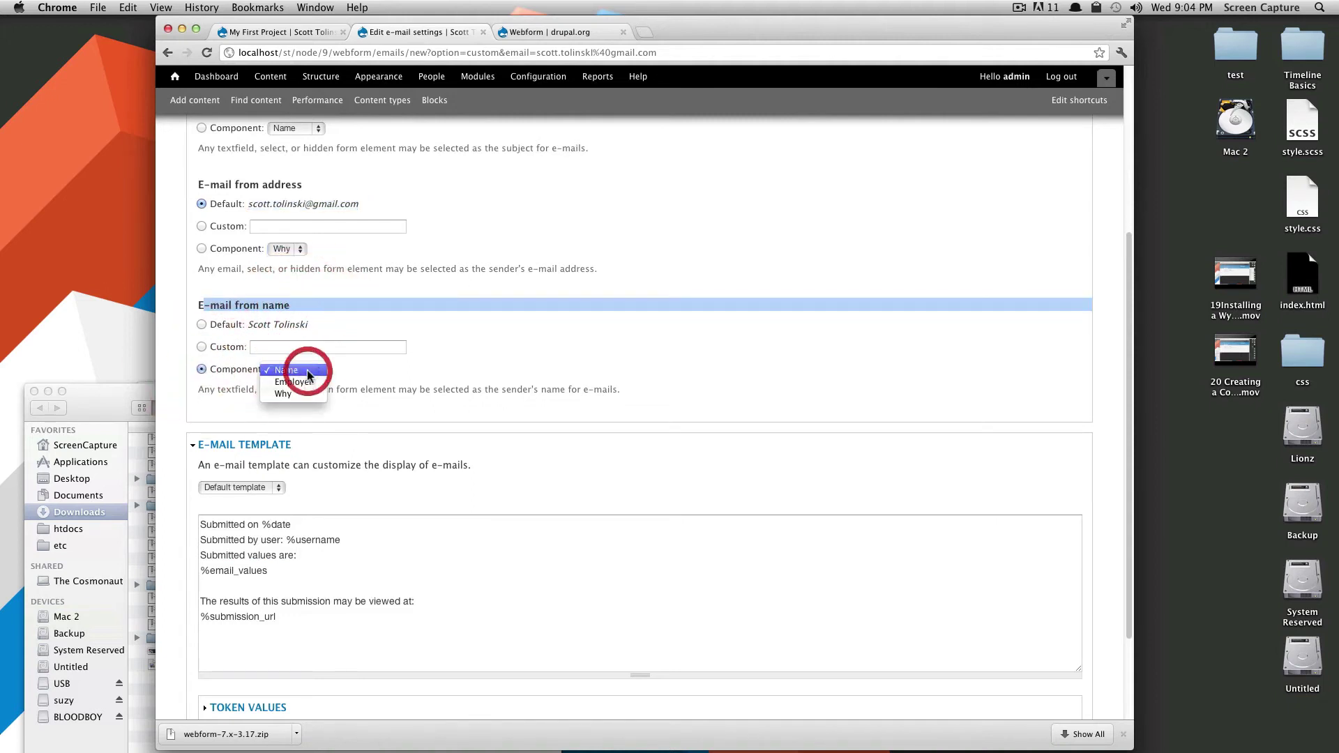
pyautogui.click(308, 371)
# Review the e-mail template tokens like %username, %email_values and %submission_url.
pyautogui.scroll(-3, 349, 405)
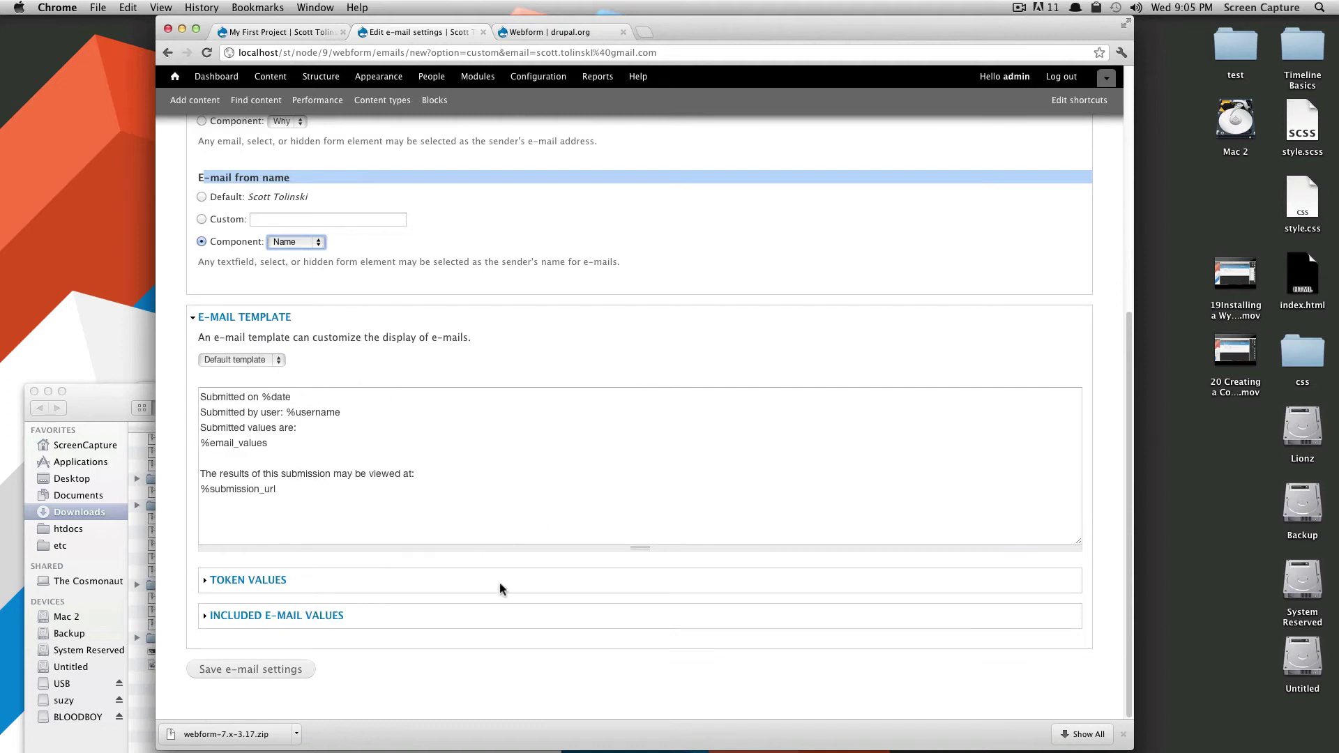
pyautogui.click(230, 396)
pyautogui.click(293, 397)
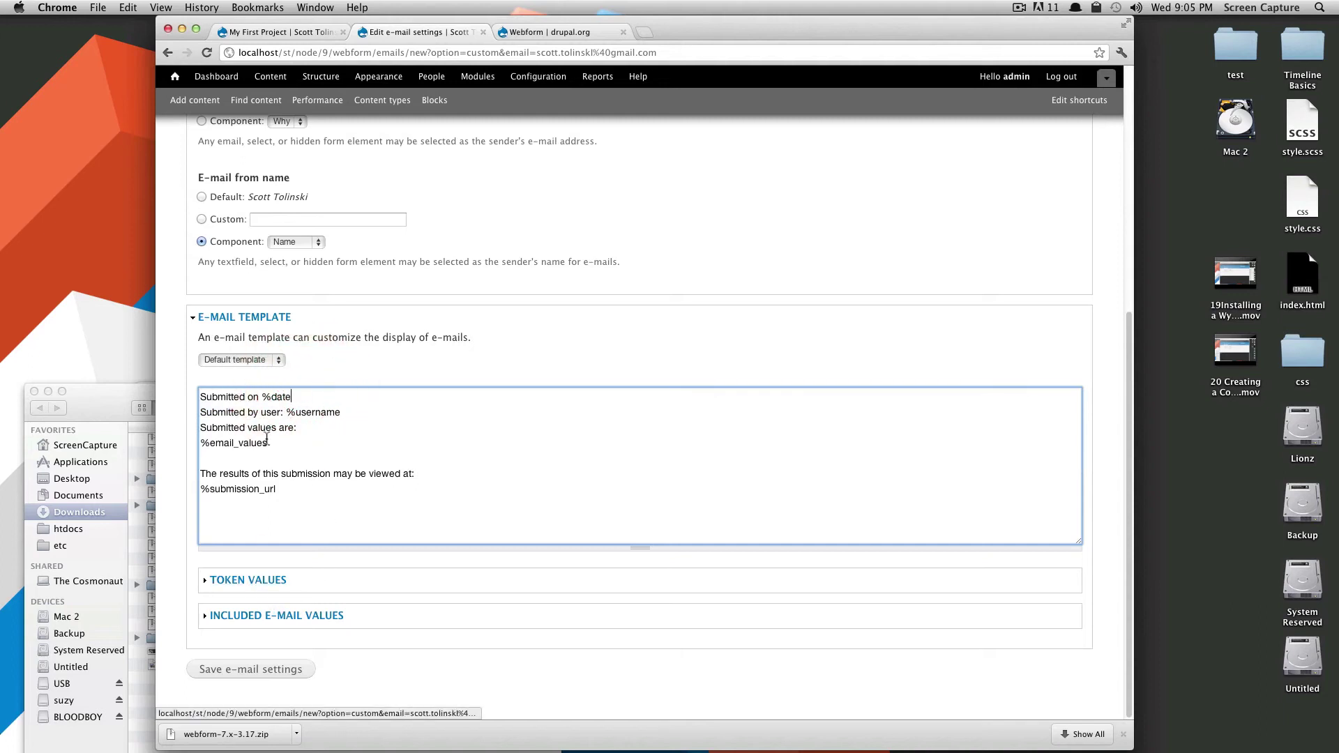
pyautogui.click(286, 413)
pyautogui.click(327, 413)
pyautogui.moveTo(267, 443); pyautogui.dragTo(310, 426)
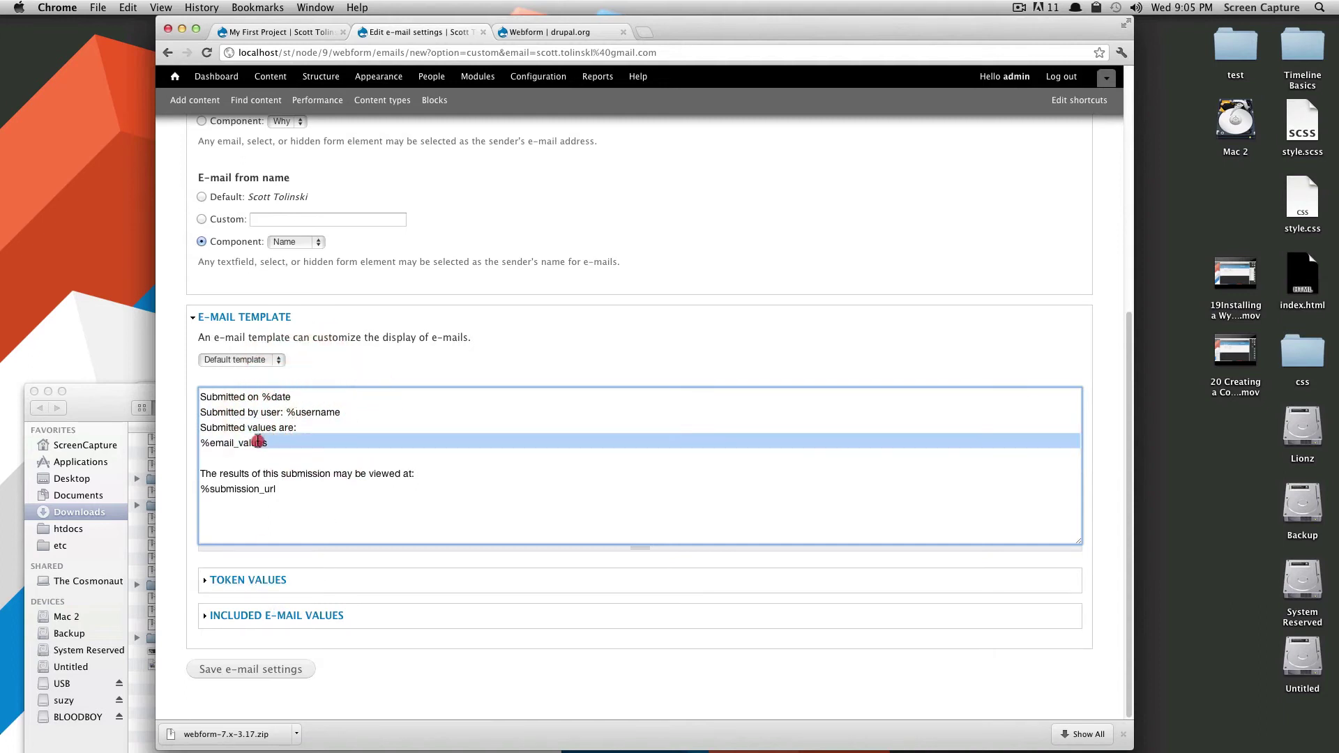
pyautogui.click(293, 442)
pyautogui.moveTo(283, 491); pyautogui.dragTo(191, 487)
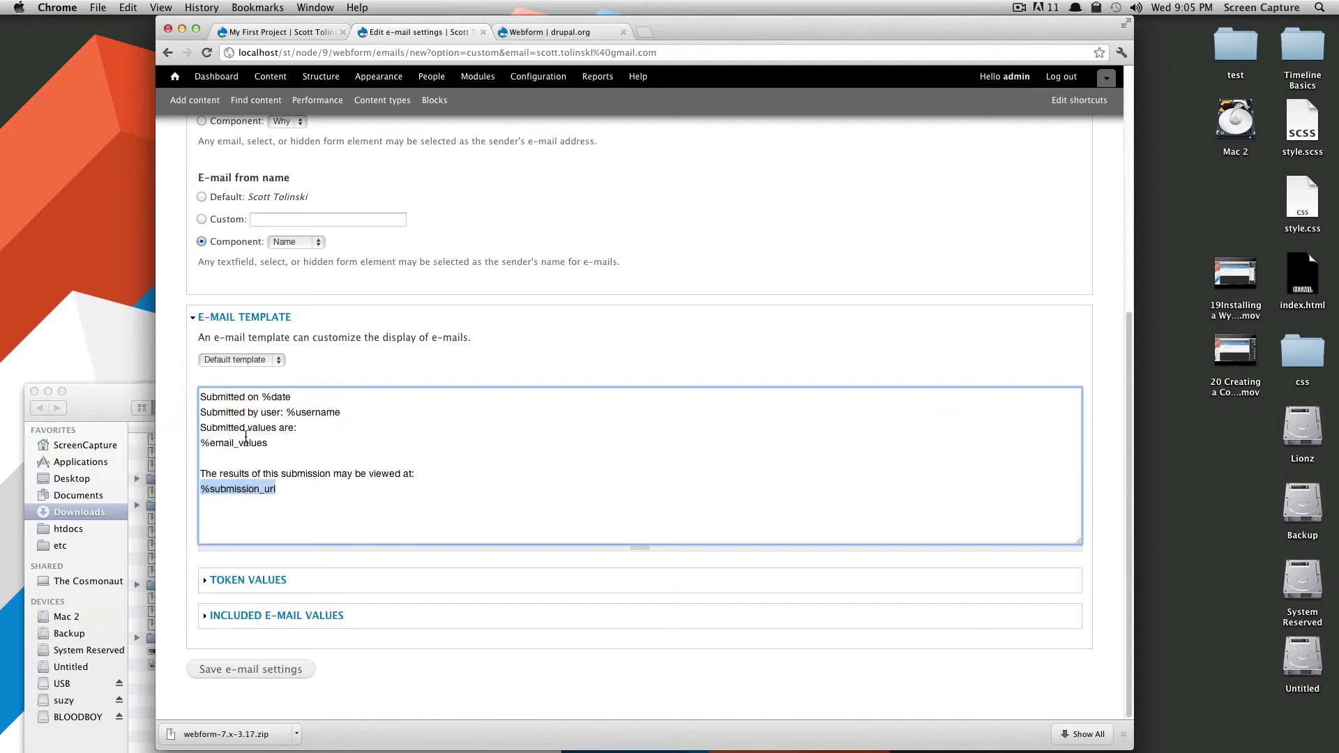
pyautogui.click(279, 579)
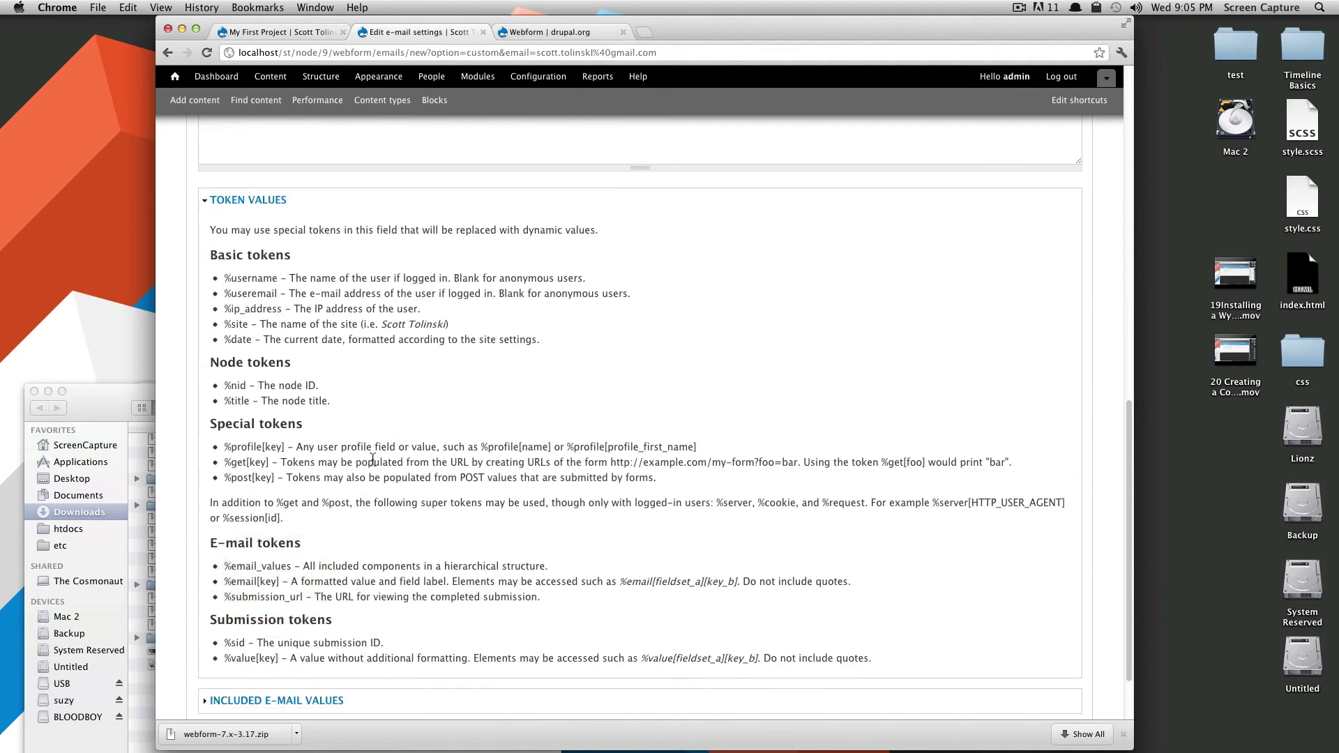
# Review the token value descriptions such as %ip_address and %nid.
pyautogui.doubleClick(230, 308)
pyautogui.rightClick(230, 308)
pyautogui.click(254, 315)
pyautogui.moveTo(247, 385); pyautogui.dragTo(223, 385)
pyautogui.scroll(-3, 350, 411)
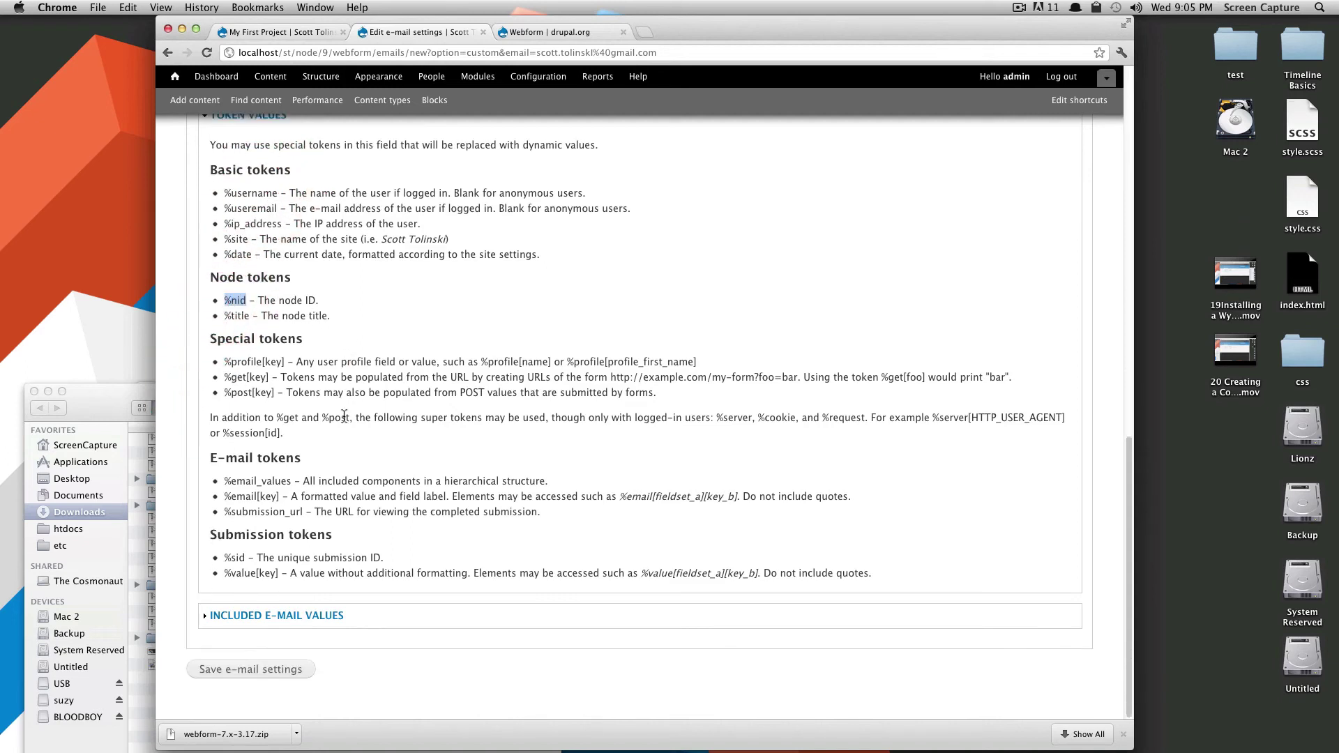
pyautogui.scroll(1, 256, 573)
pyautogui.scroll(1, 246, 516)
pyautogui.scroll(6, 276, 477)
pyautogui.moveTo(271, 230); pyautogui.dragTo(200, 229)
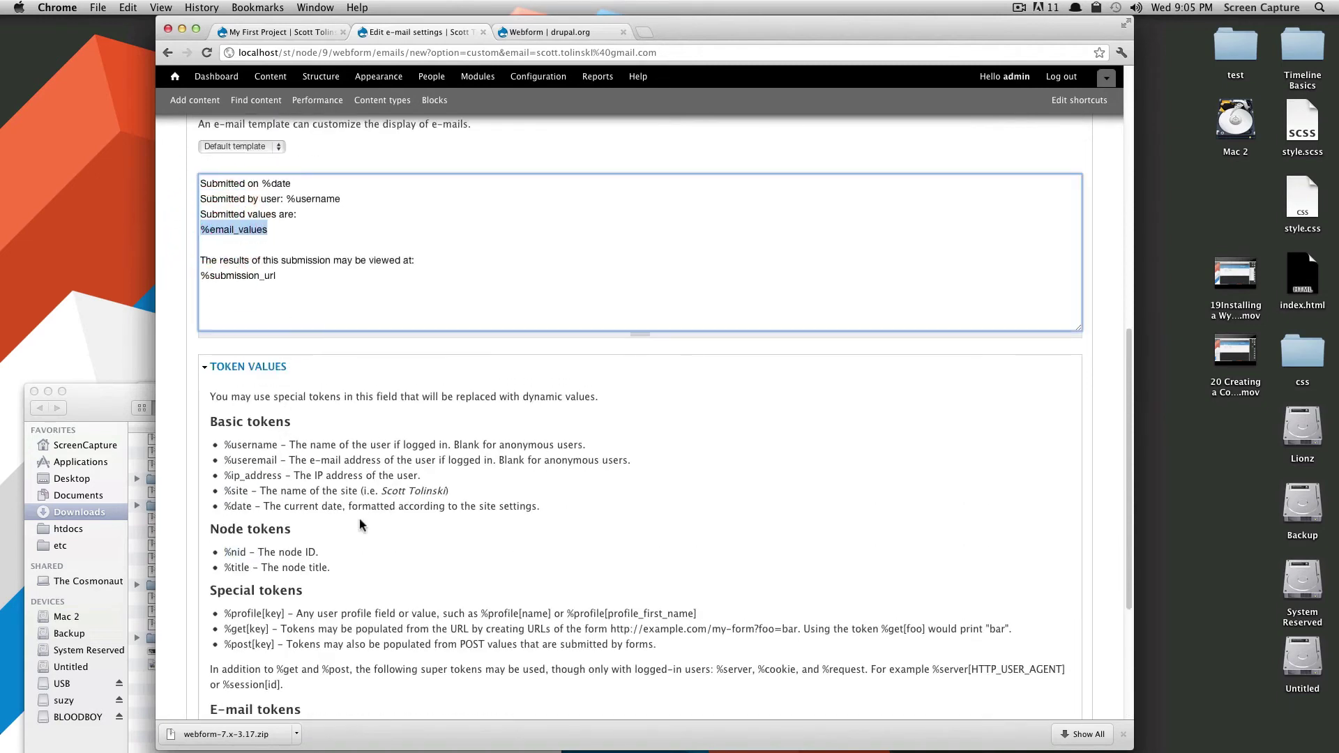
pyautogui.scroll(-1, 307, 495)
pyautogui.scroll(-5, 309, 497)
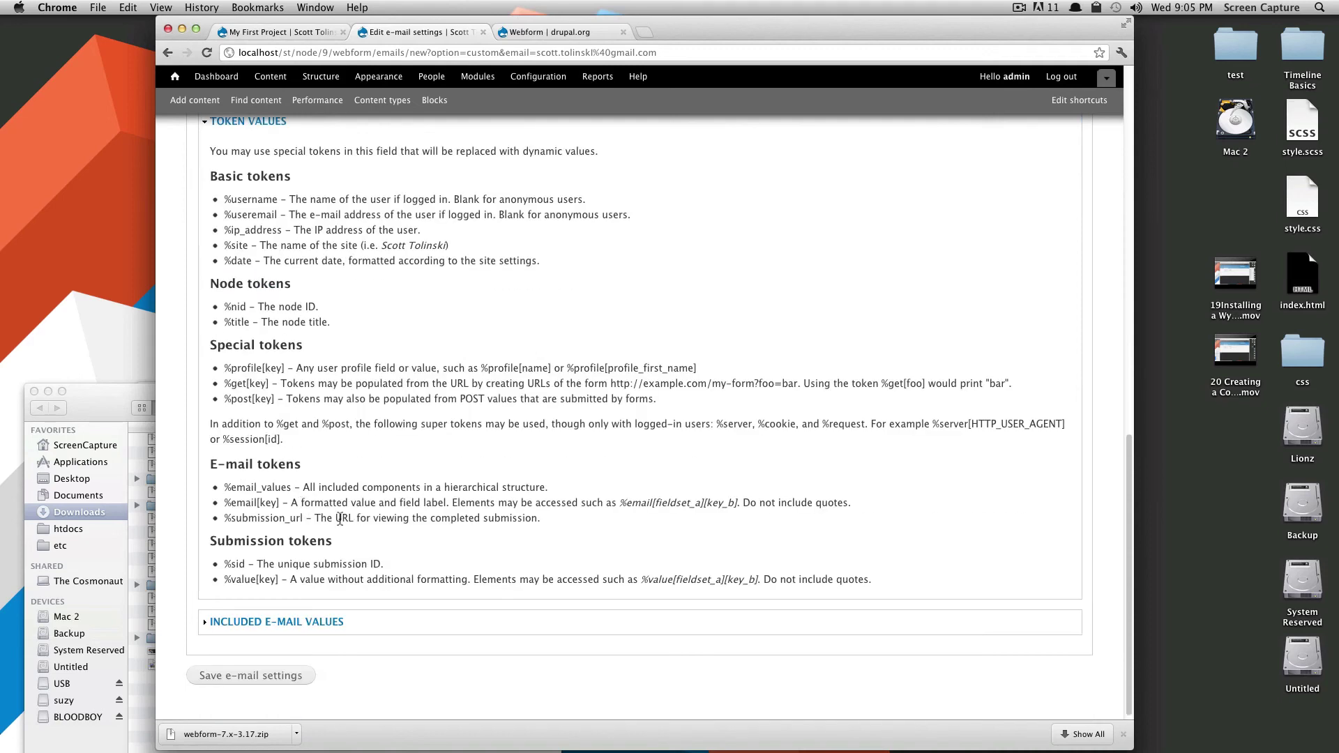
# Check which fields the e-mail includes and save the e-mail settings.
pyautogui.click(266, 623)
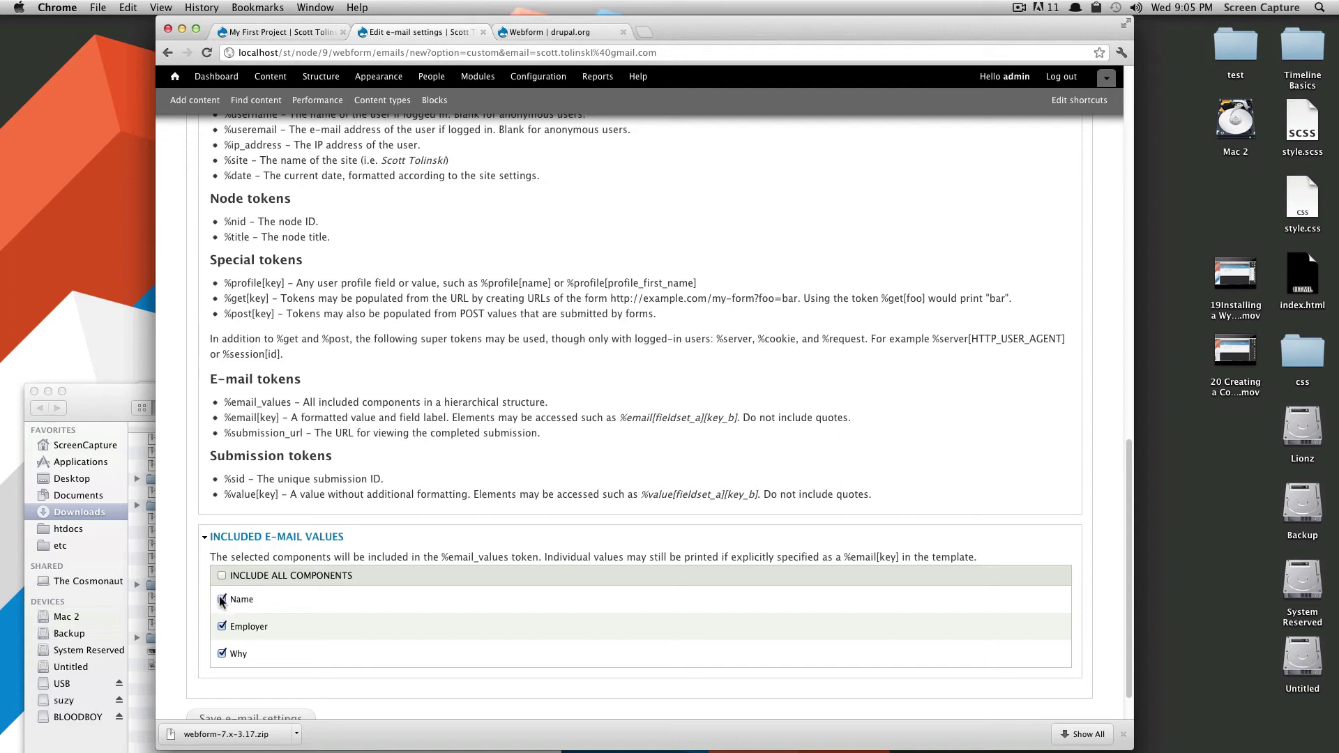
pyautogui.scroll(-2, 305, 626)
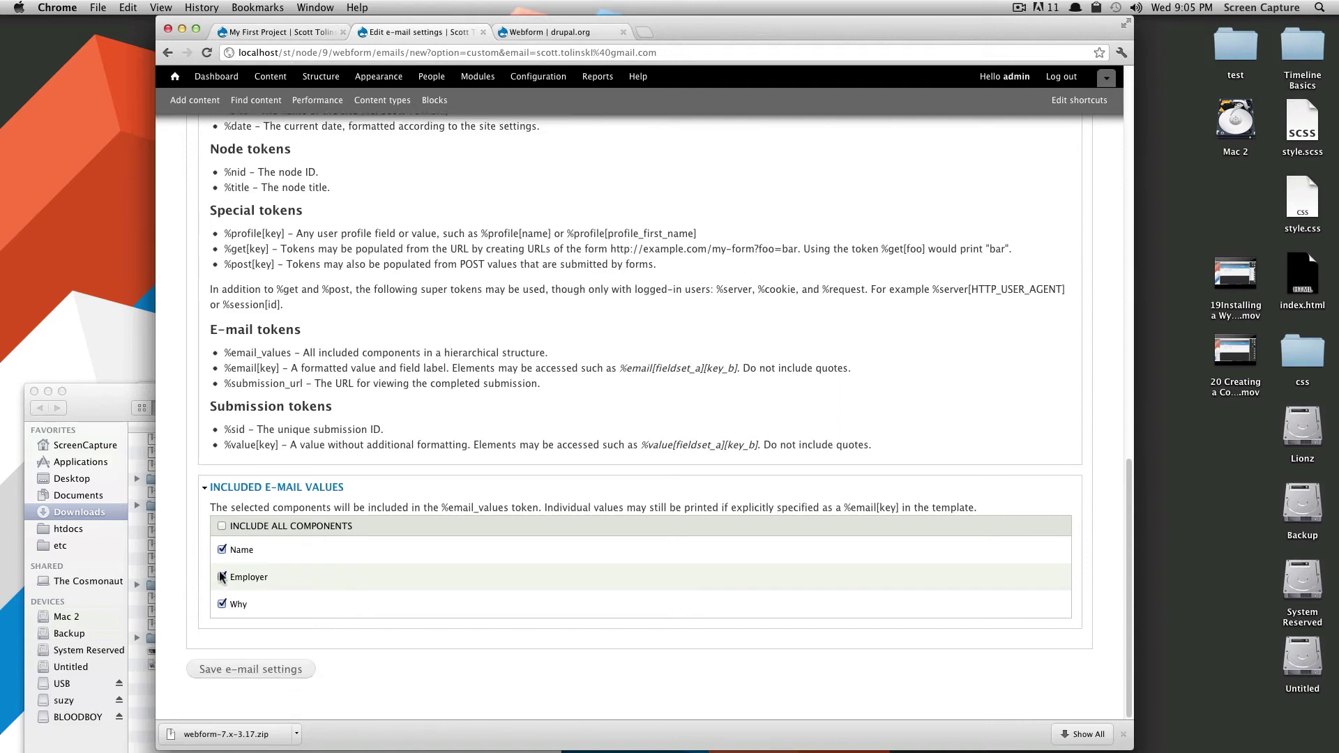
pyautogui.scroll(10, 251, 334)
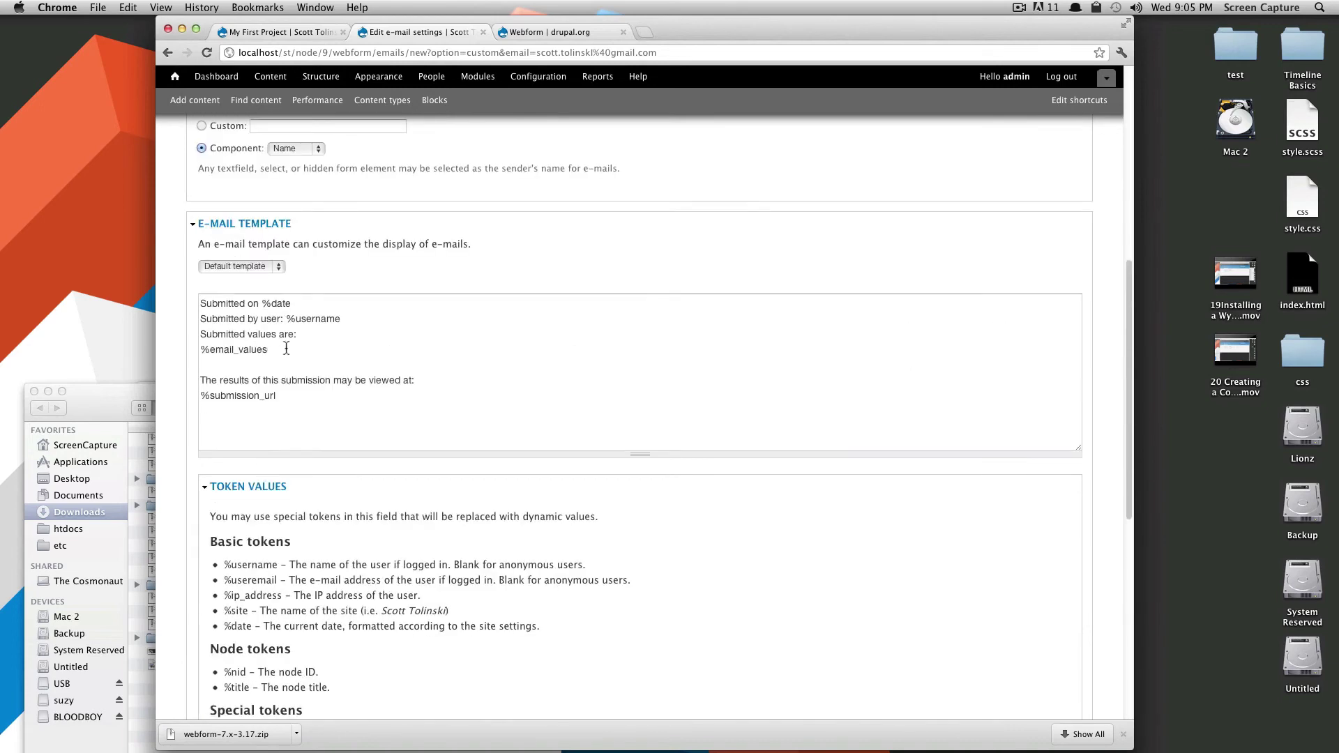
pyautogui.moveTo(280, 349); pyautogui.dragTo(197, 348)
pyautogui.scroll(-10, 274, 537)
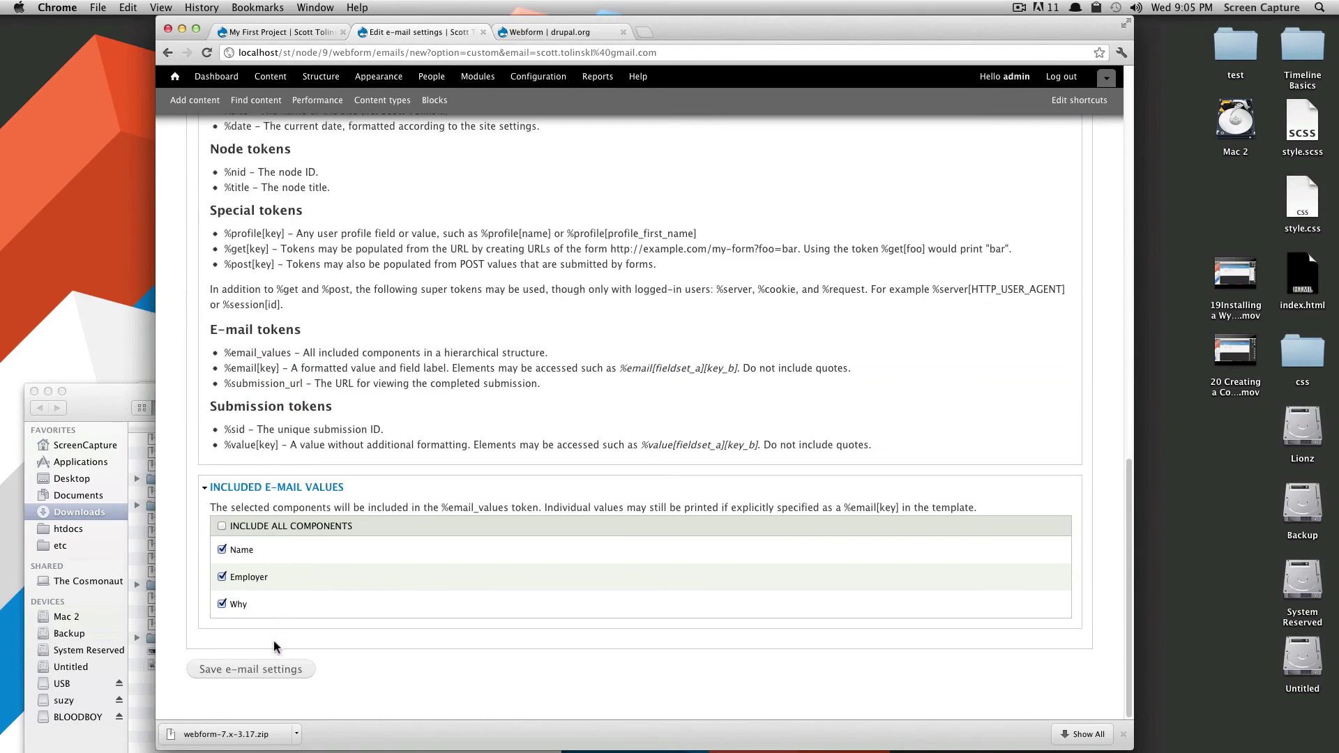
pyautogui.click(240, 671)
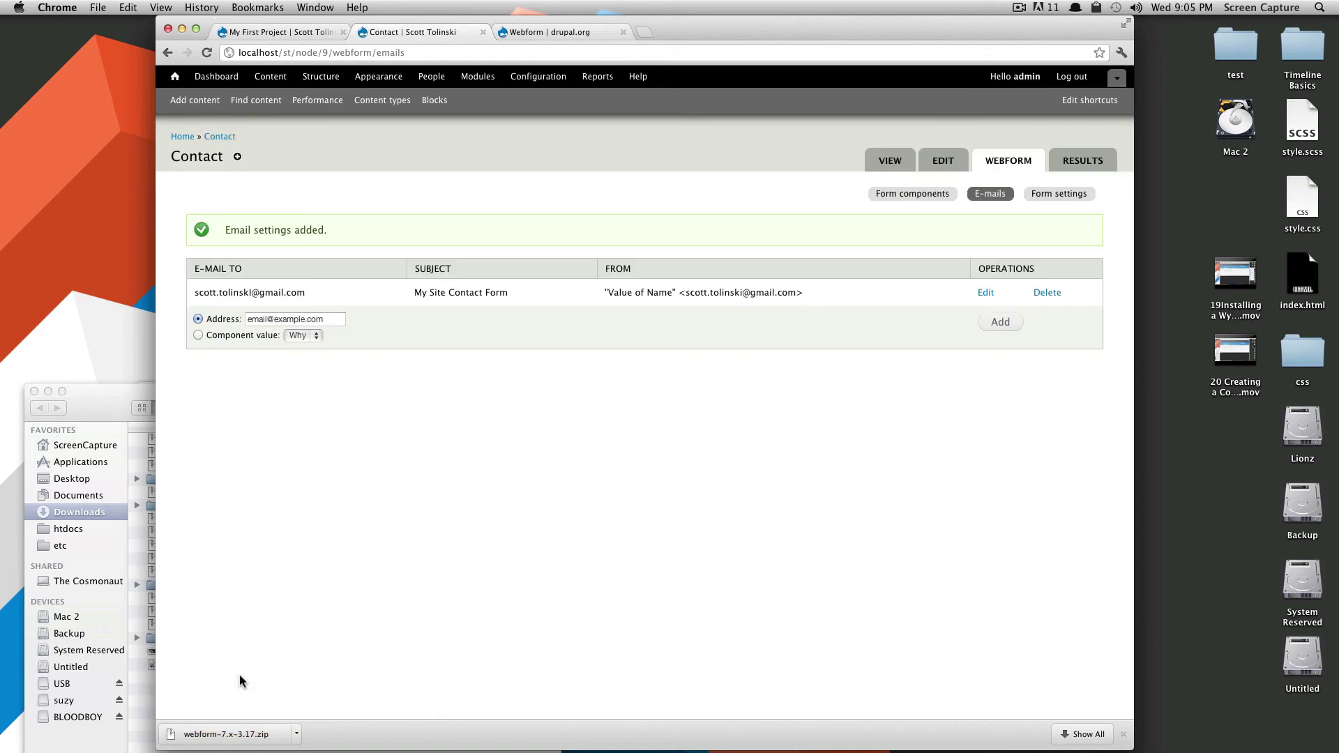
# Open the Contact webform's Form settings page.
pyautogui.moveTo(803, 293); pyautogui.dragTo(612, 294)
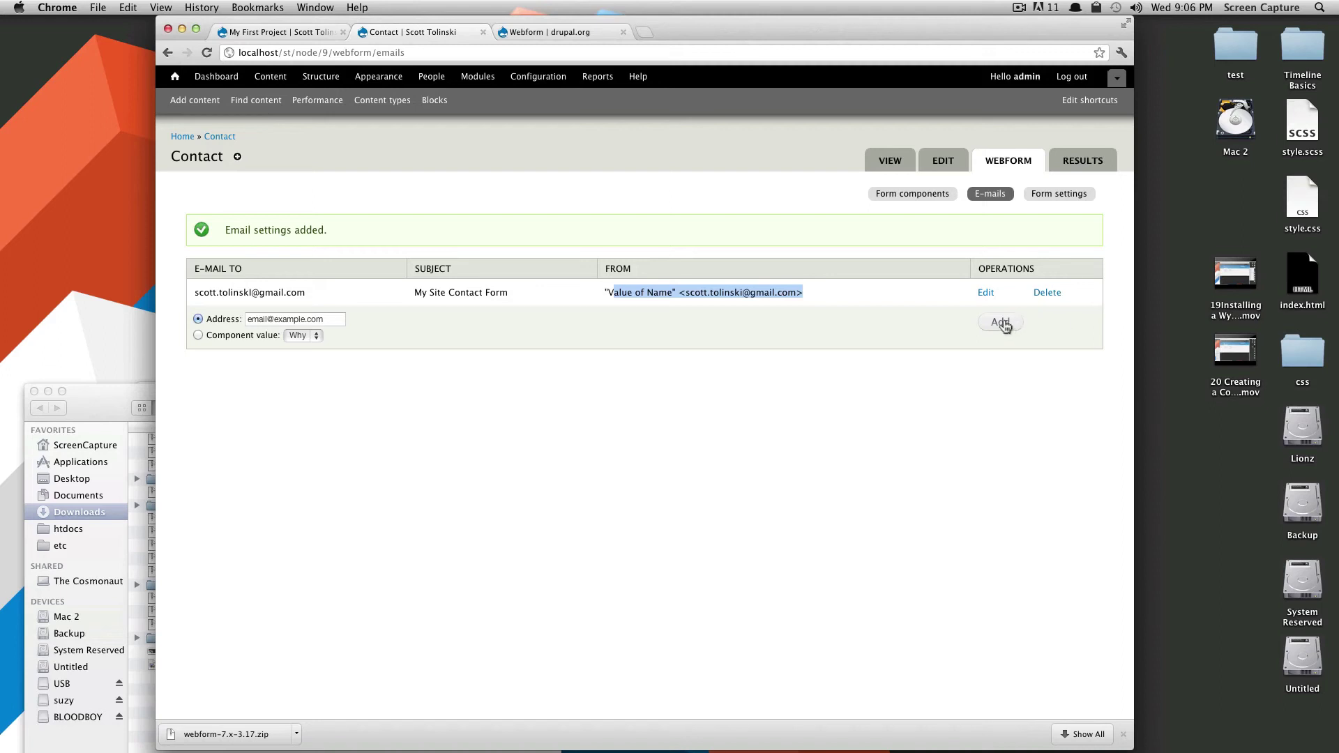
pyautogui.click(809, 326)
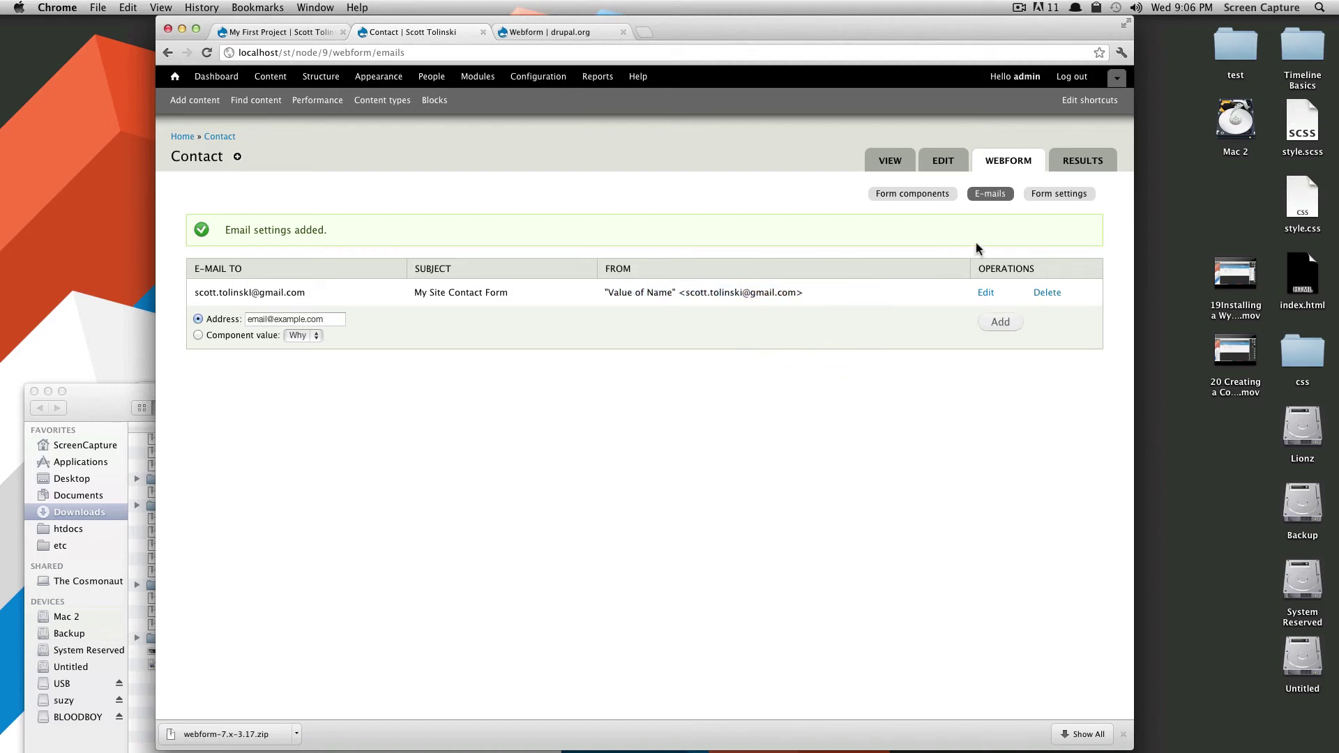
pyautogui.click(1059, 194)
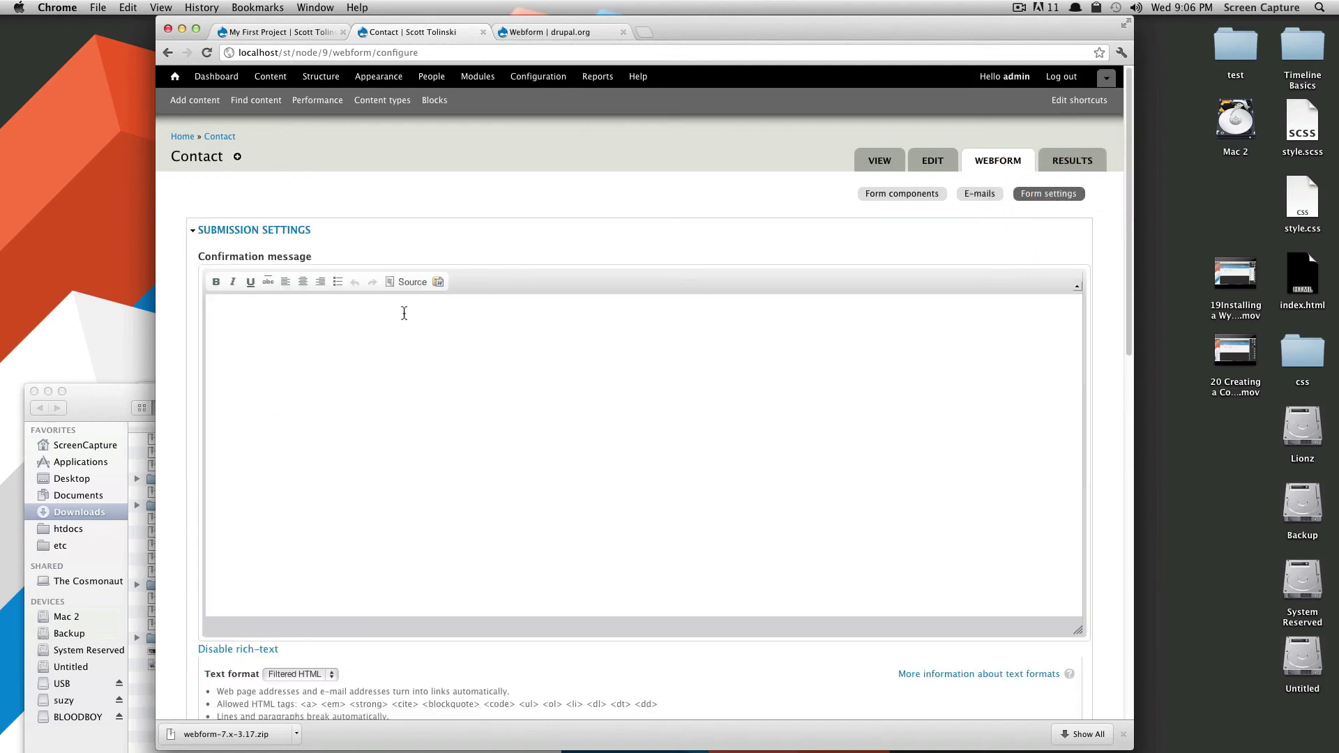
pyautogui.click(373, 346)
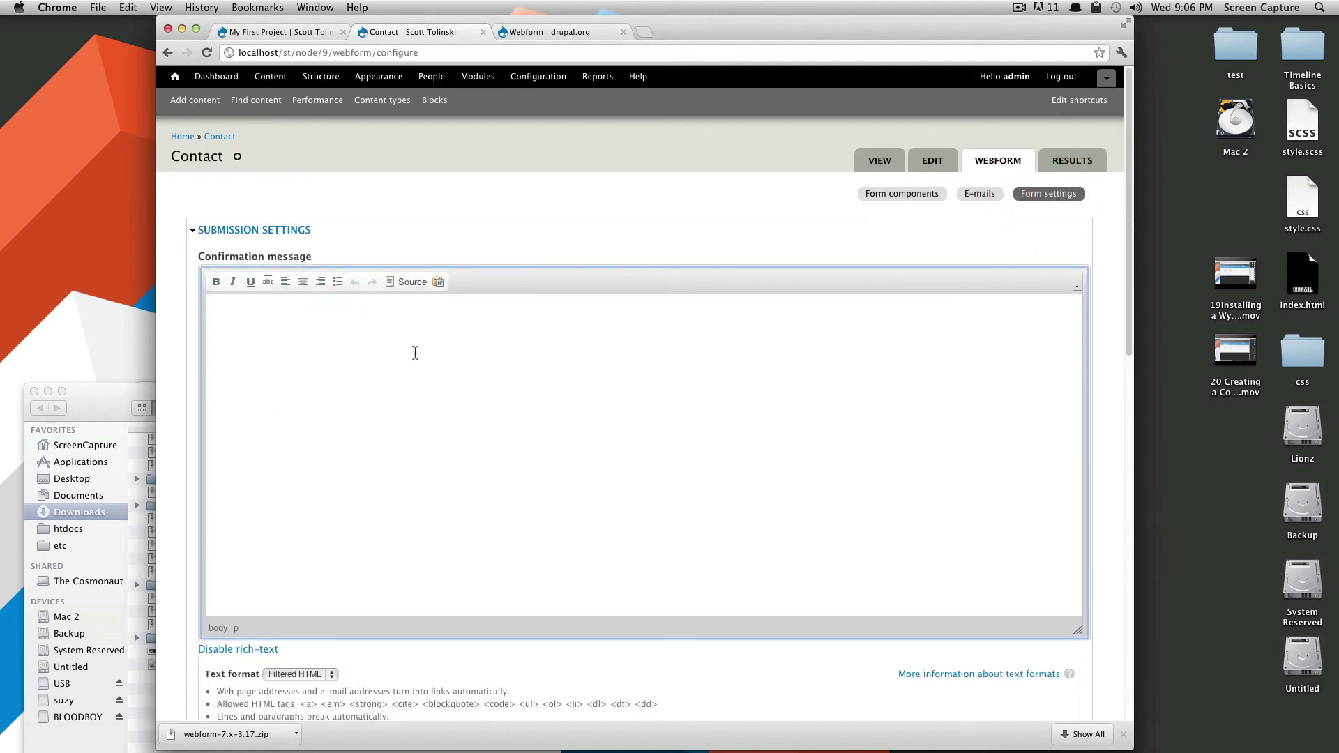
pyautogui.scroll(-5, 417, 358)
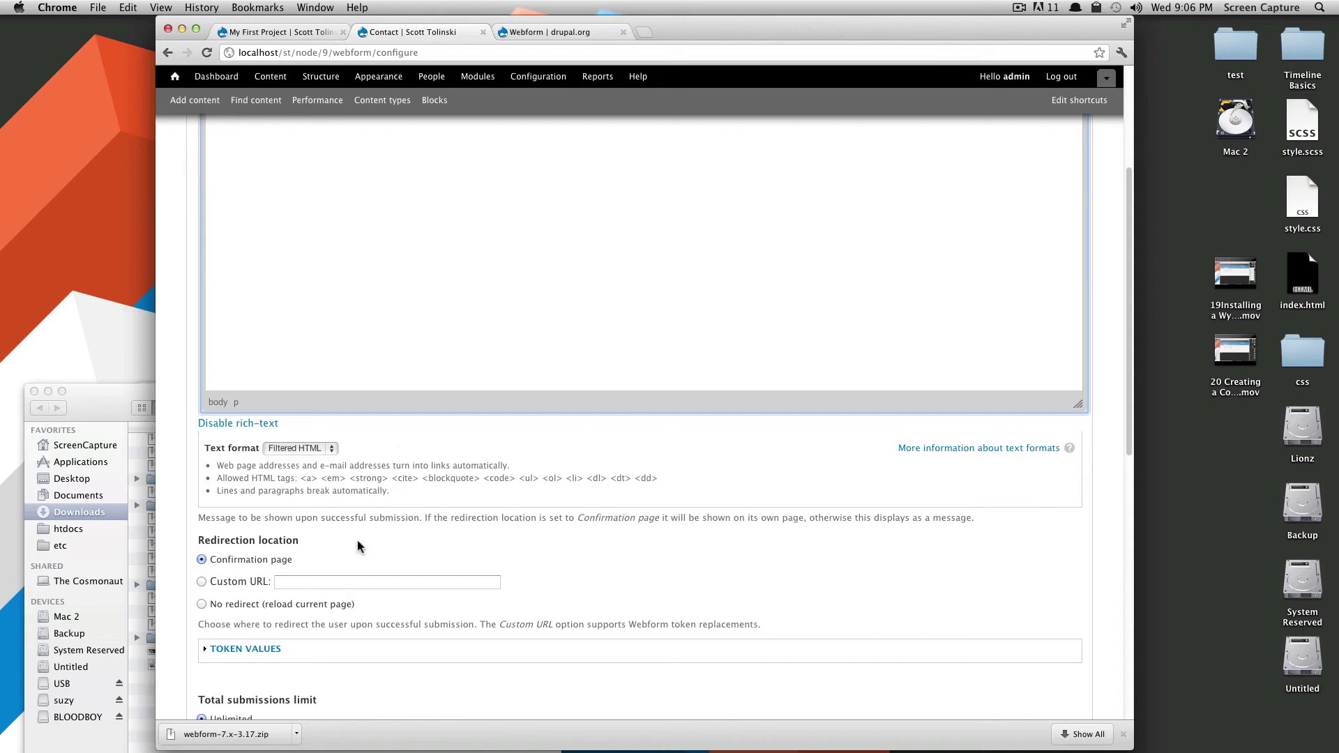
pyautogui.click(287, 583)
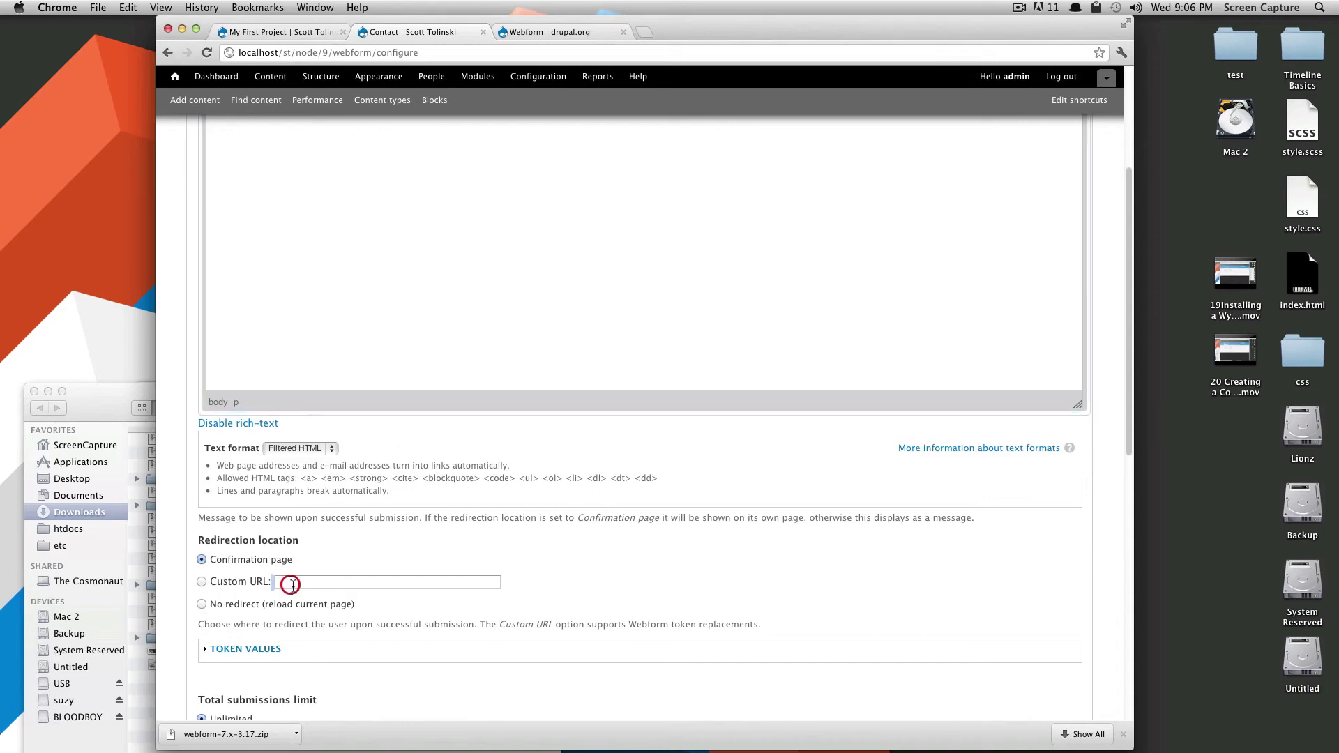
# Enter 'Thanks for filling out the form.' as the confirmation message.
pyautogui.scroll(-3, 289, 607)
pyautogui.scroll(8, 289, 596)
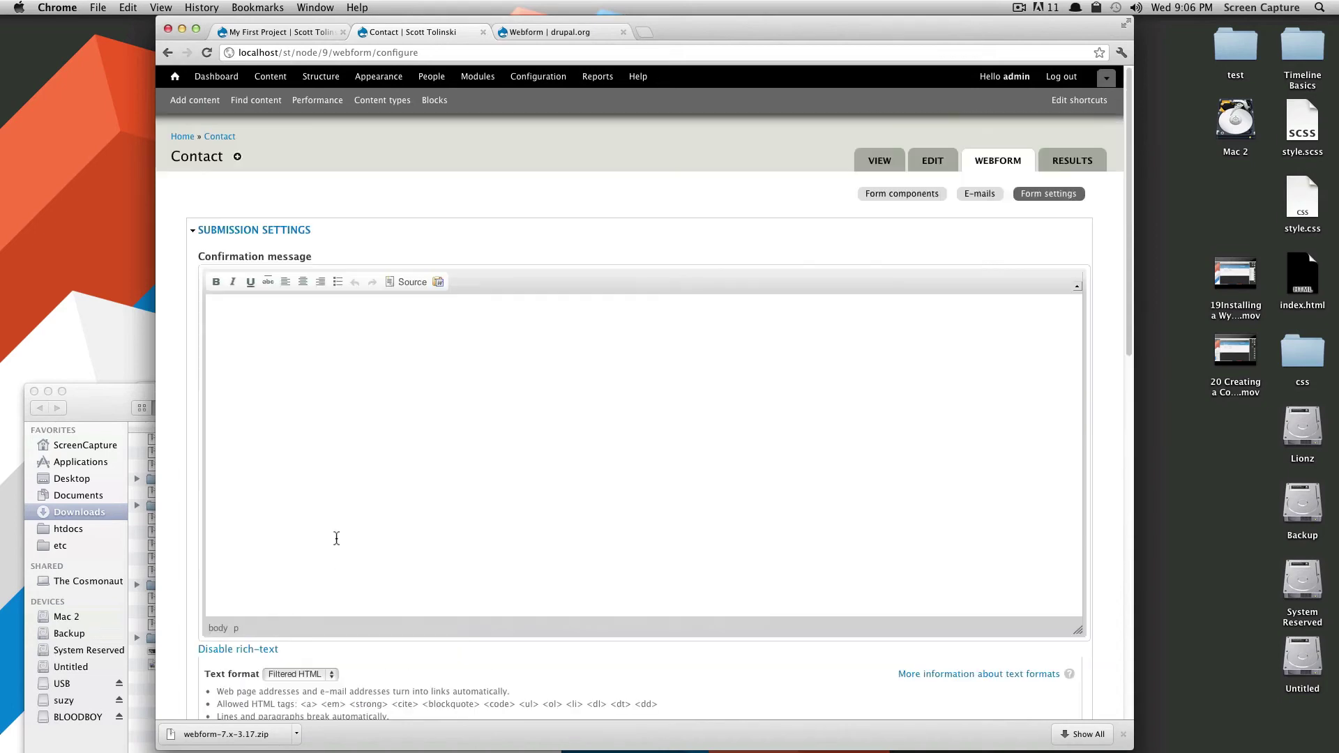
pyautogui.click(358, 470)
pyautogui.write('Thanks f')
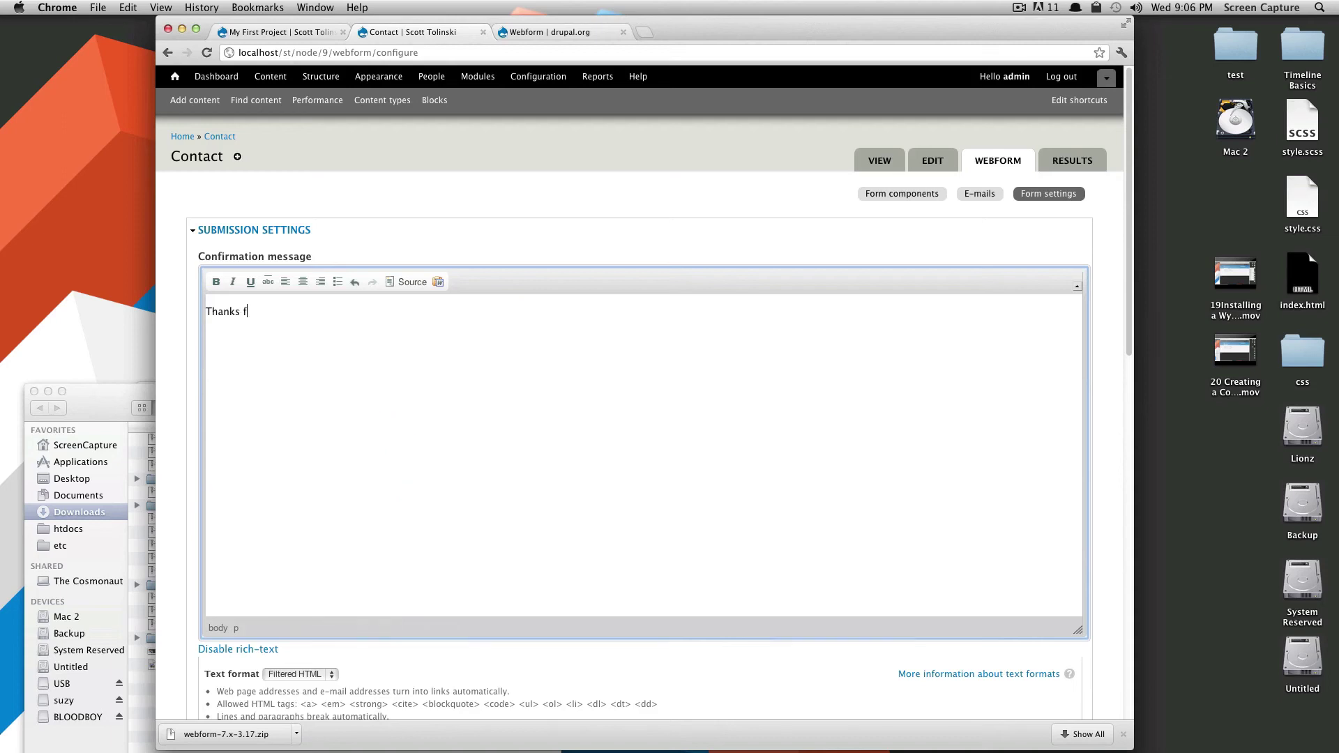
pyautogui.write('or filliu')
pyautogui.scroll(-5, 586, 529)
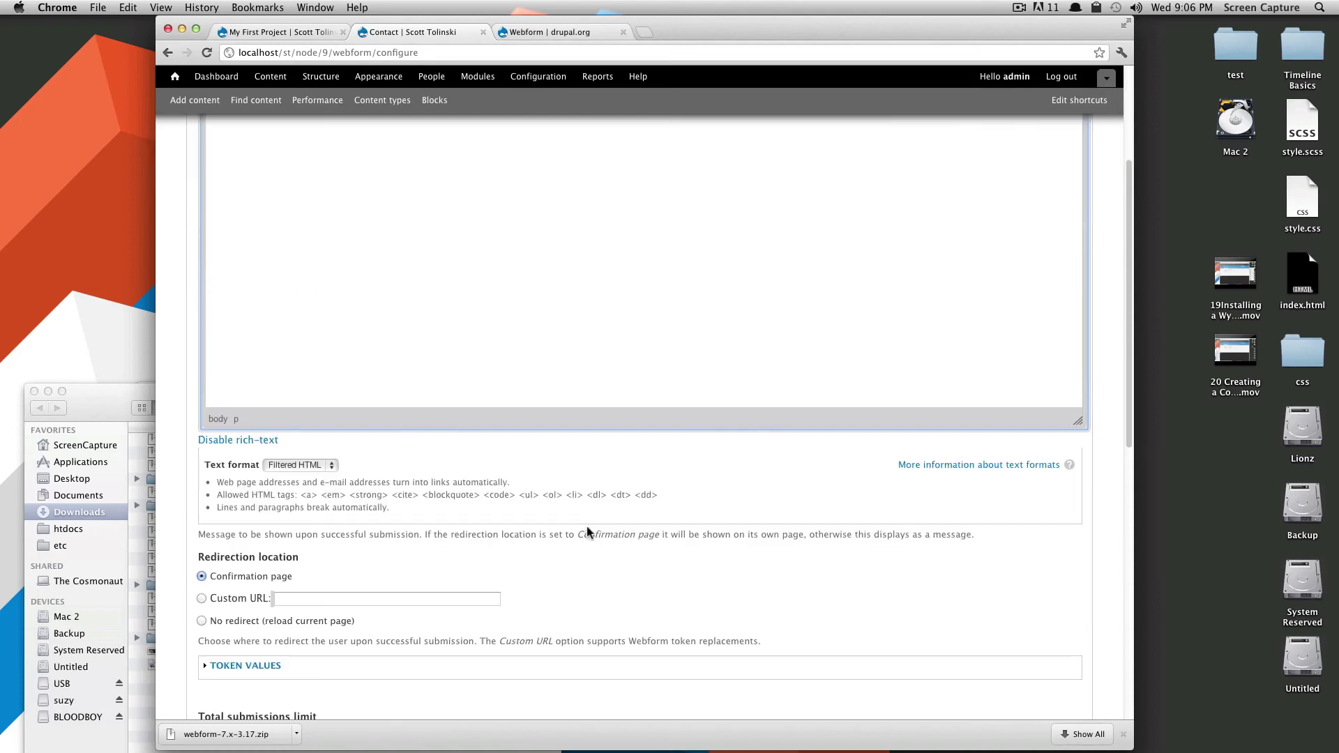
pyautogui.scroll(5, 579, 534)
pyautogui.scroll(-4, 569, 542)
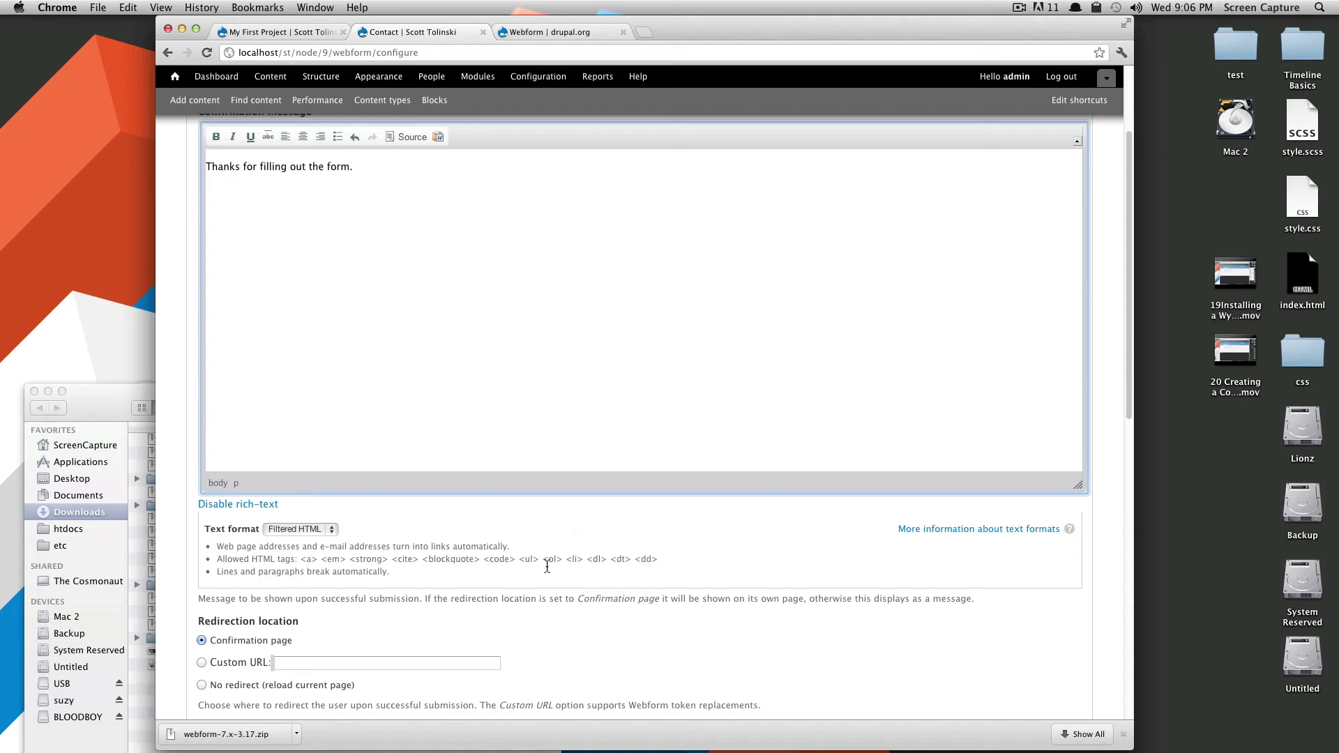
pyautogui.scroll(-9, 544, 579)
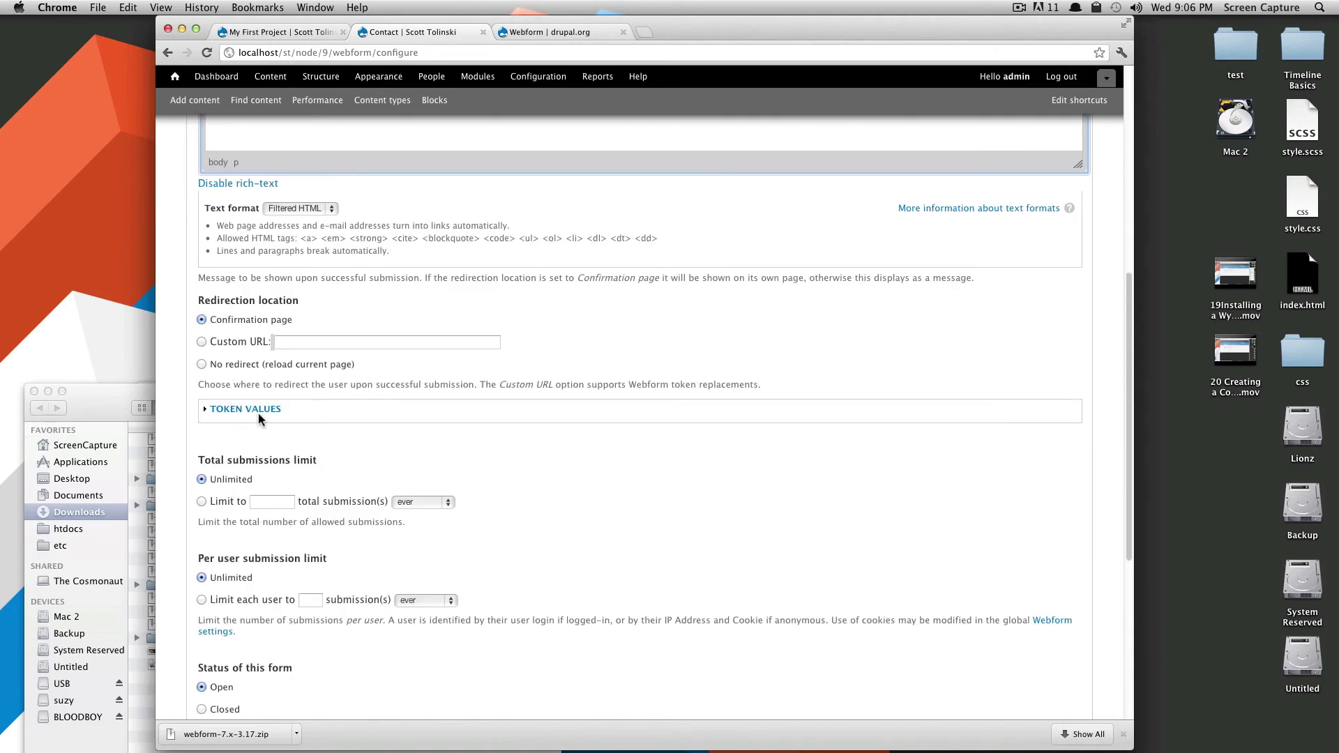
# Review the token values list and the total and per-user submission limits.
pyautogui.click(258, 412)
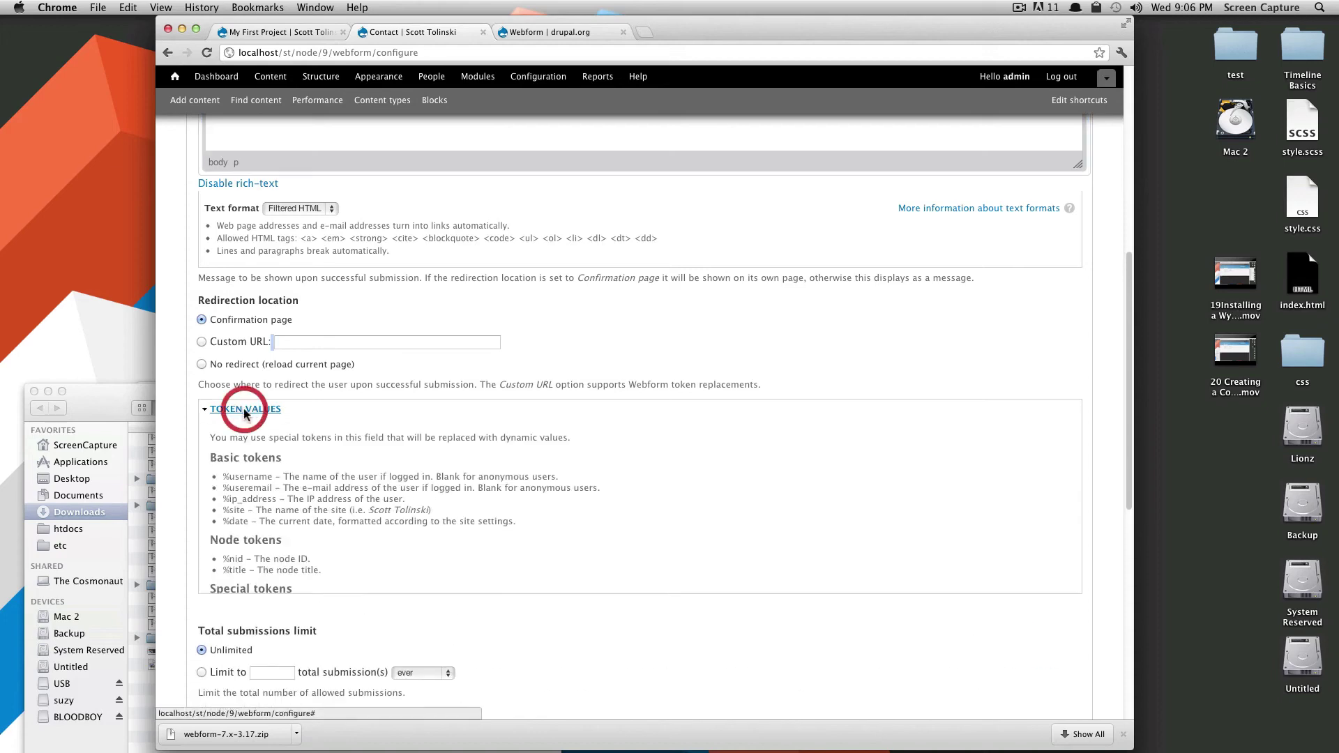
pyautogui.click(249, 361)
pyautogui.scroll(-5, 370, 461)
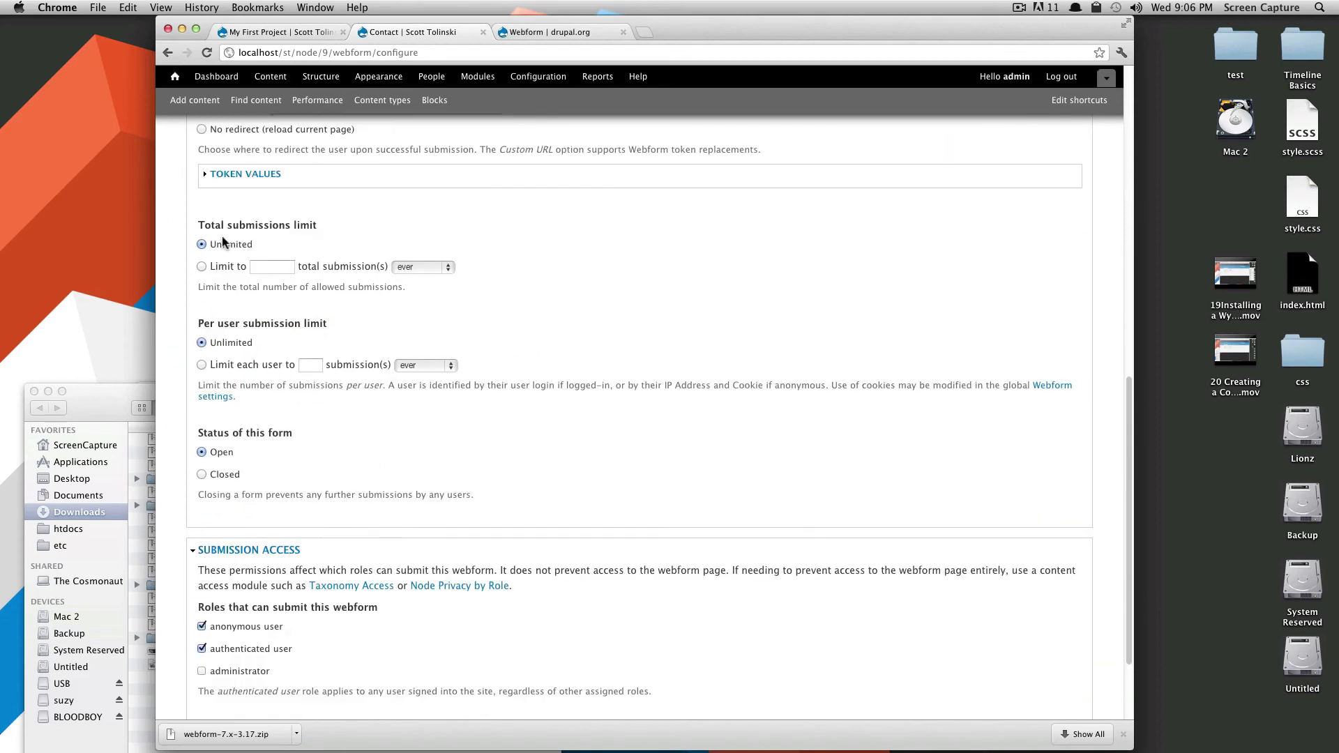
pyautogui.moveTo(227, 225); pyautogui.dragTo(349, 230)
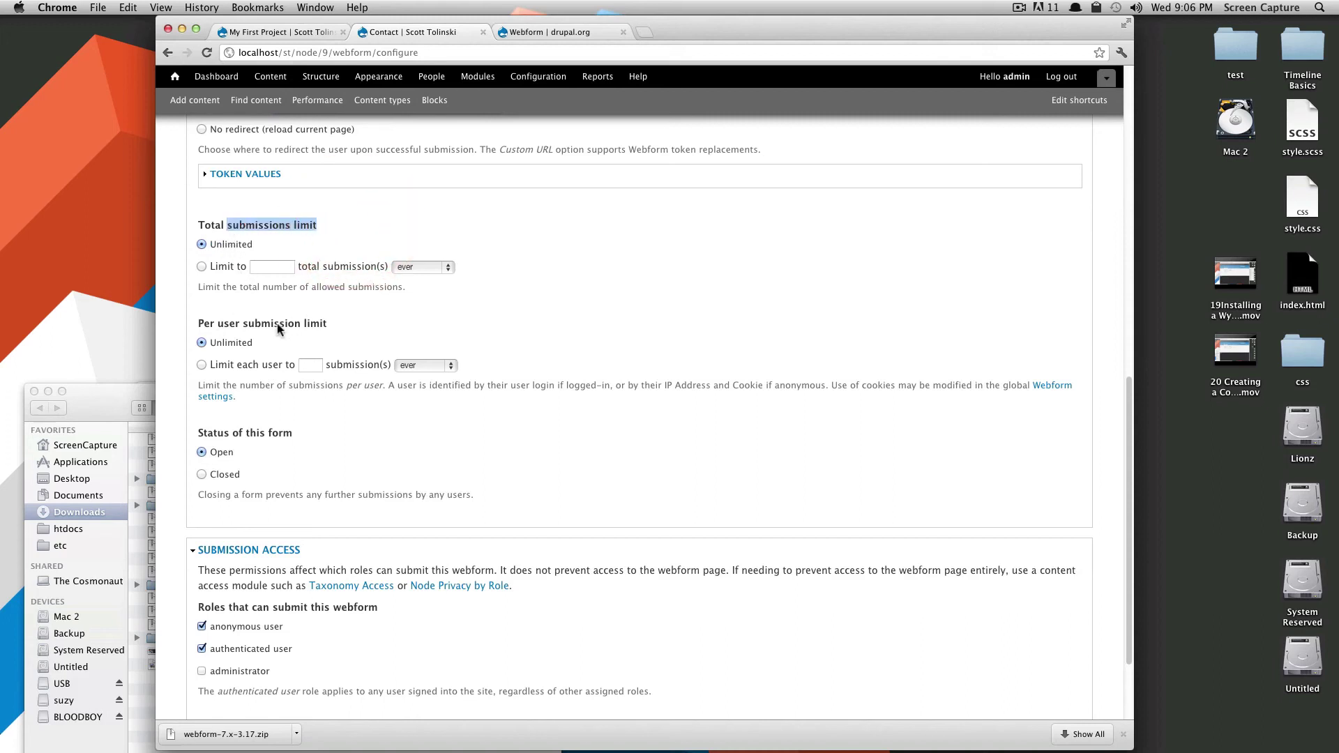
pyautogui.moveTo(217, 325); pyautogui.dragTo(349, 323)
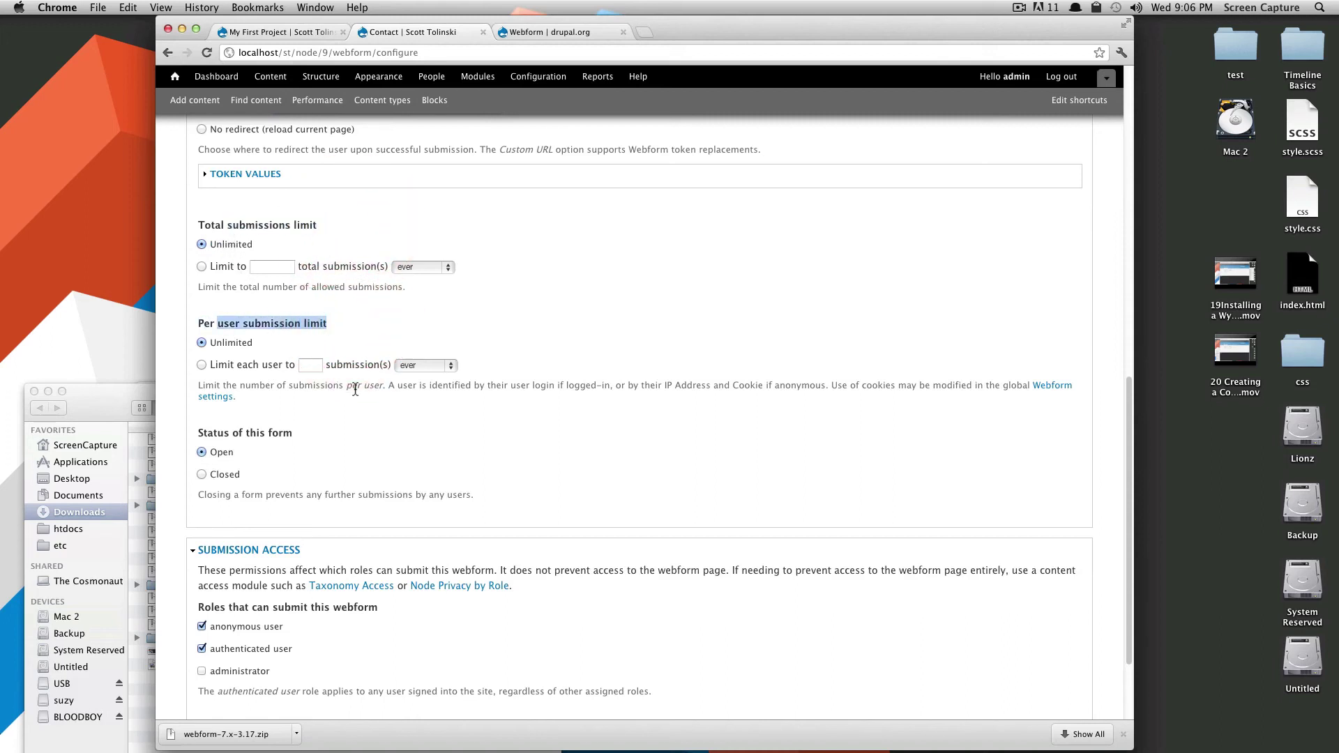
pyautogui.moveTo(279, 433); pyautogui.dragTo(208, 432)
pyautogui.scroll(-3, 369, 467)
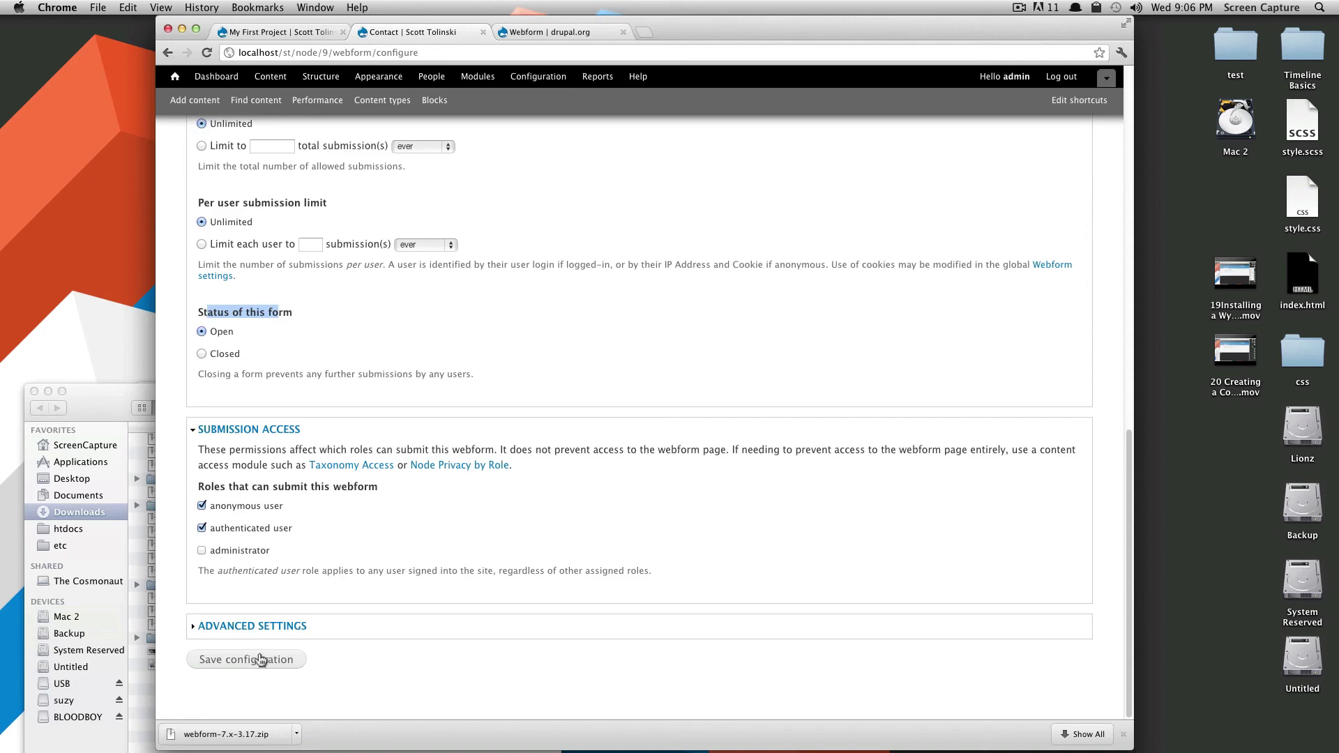
# Expand Advanced settings and review the block and teaser display options.
pyautogui.click(212, 626)
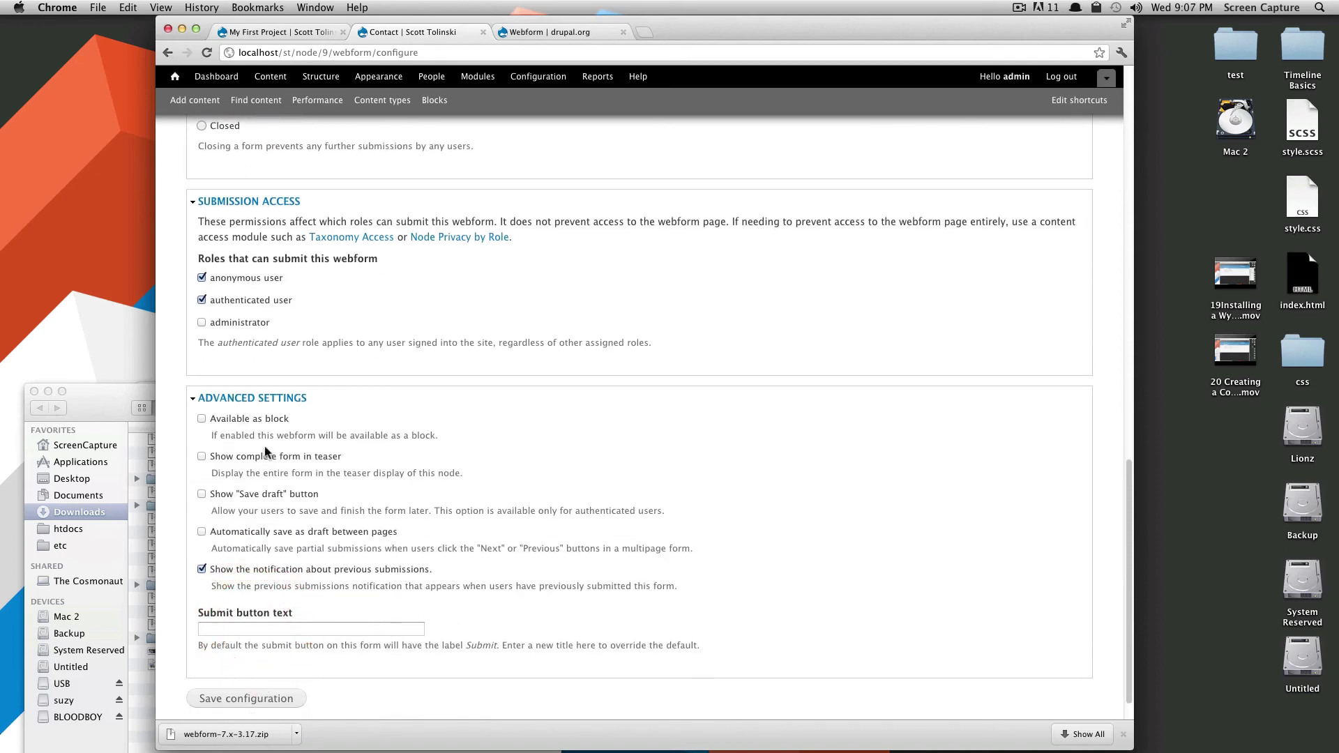
pyautogui.moveTo(388, 435); pyautogui.dragTo(328, 436)
pyautogui.moveTo(437, 449); pyautogui.dragTo(212, 435)
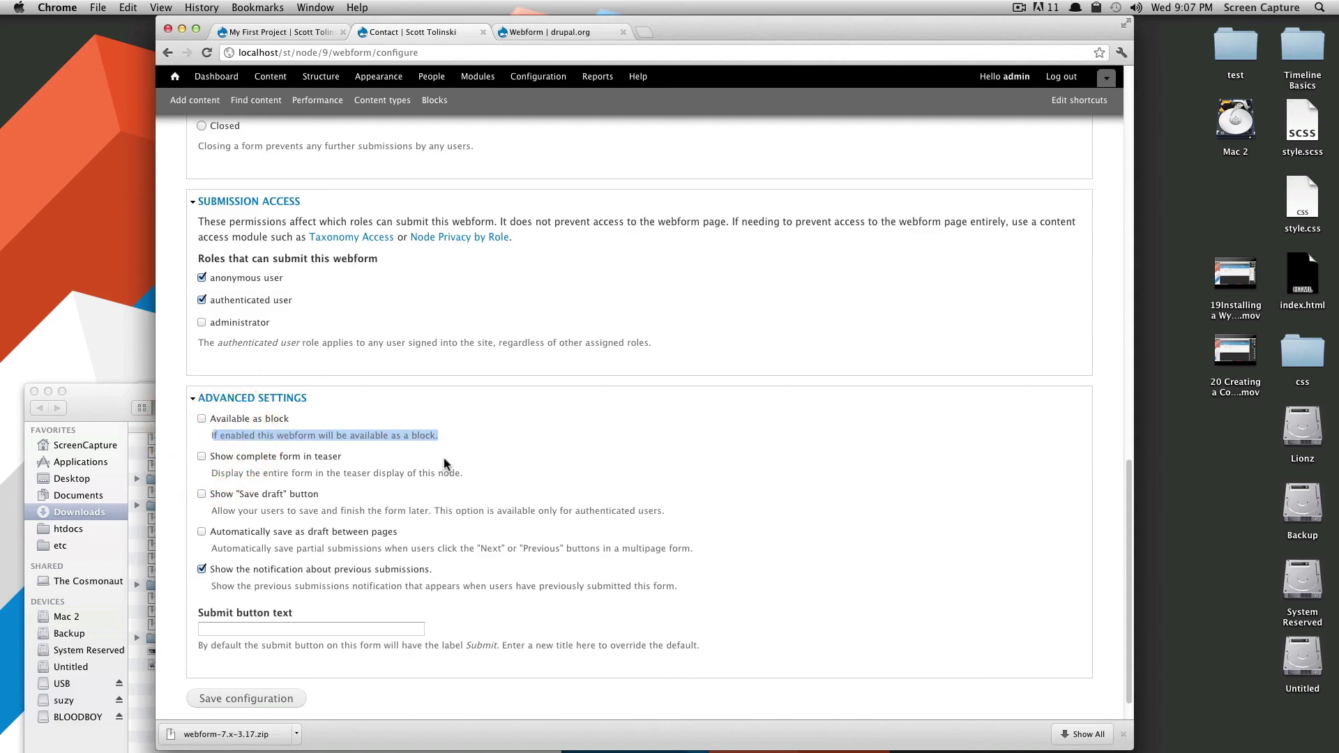
pyautogui.moveTo(460, 472); pyautogui.dragTo(218, 471)
pyautogui.scroll(-1, 363, 537)
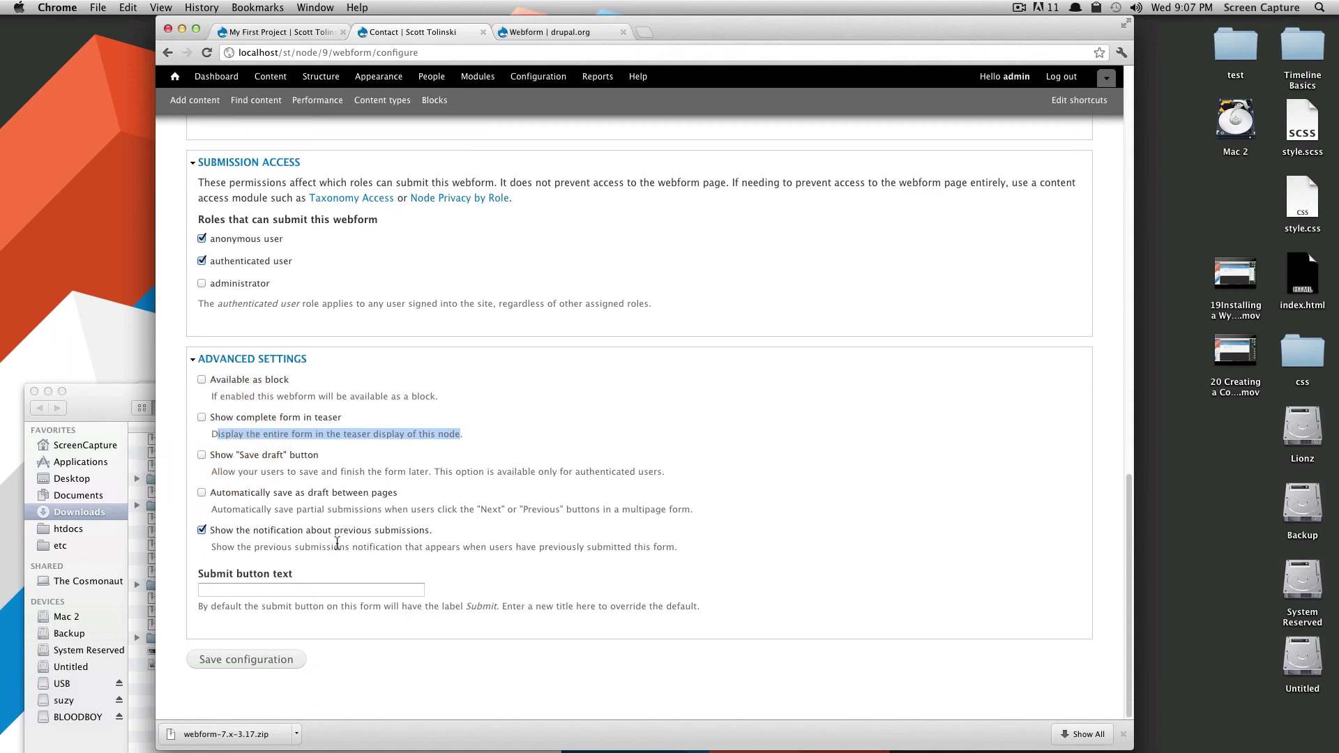
# Save the form settings configuration and view the public Contact form.
pyautogui.click(274, 658)
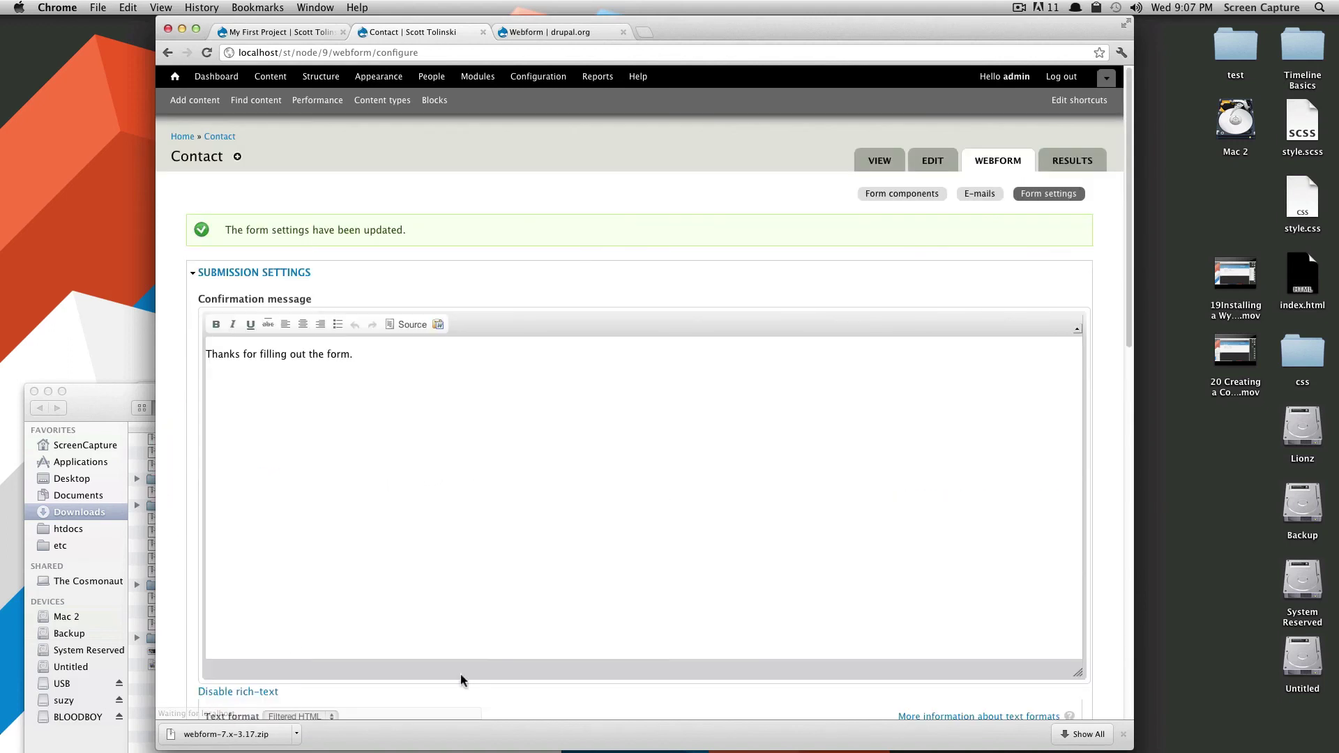
pyautogui.click(1122, 733)
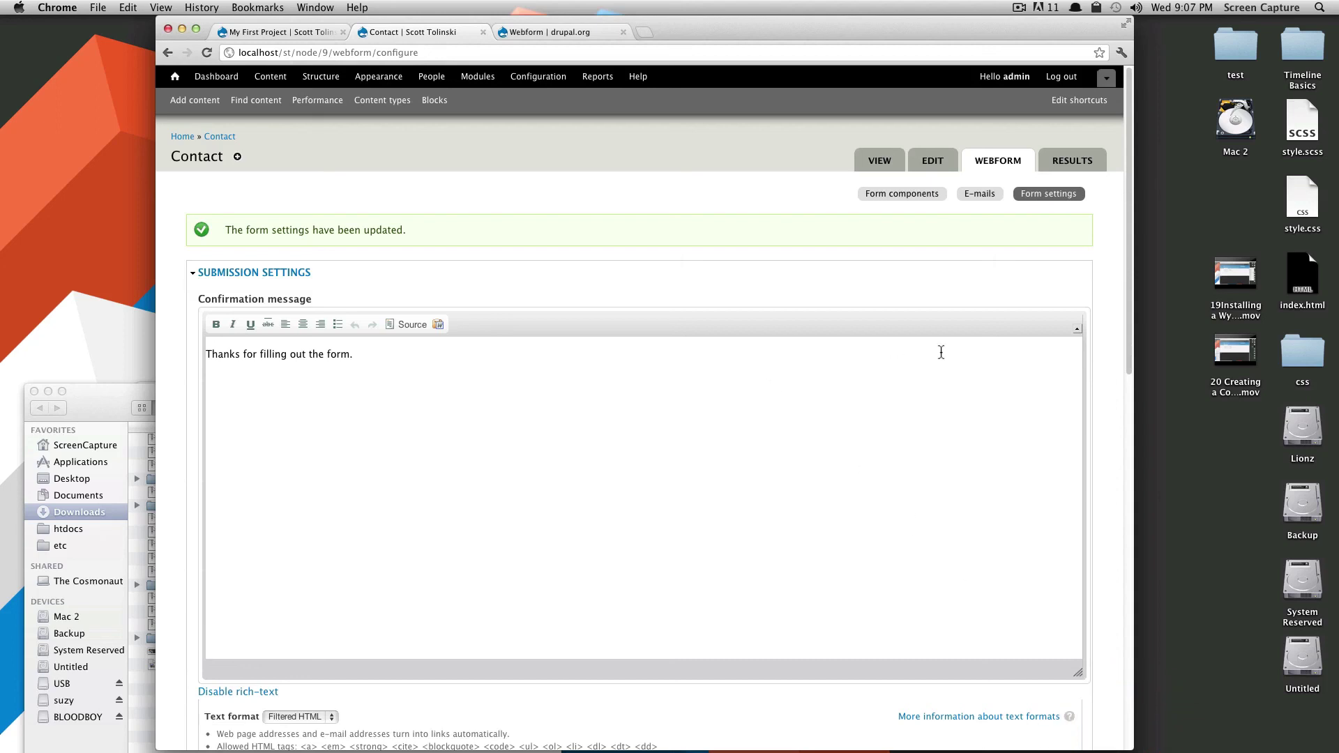
pyautogui.click(872, 155)
# Try the Name and Employer fields, leaving only the Projects option ticked.
pyautogui.click(479, 489)
pyautogui.click(391, 441)
pyautogui.click(359, 410)
pyautogui.click(364, 450)
pyautogui.click(286, 492)
pyautogui.click(286, 513)
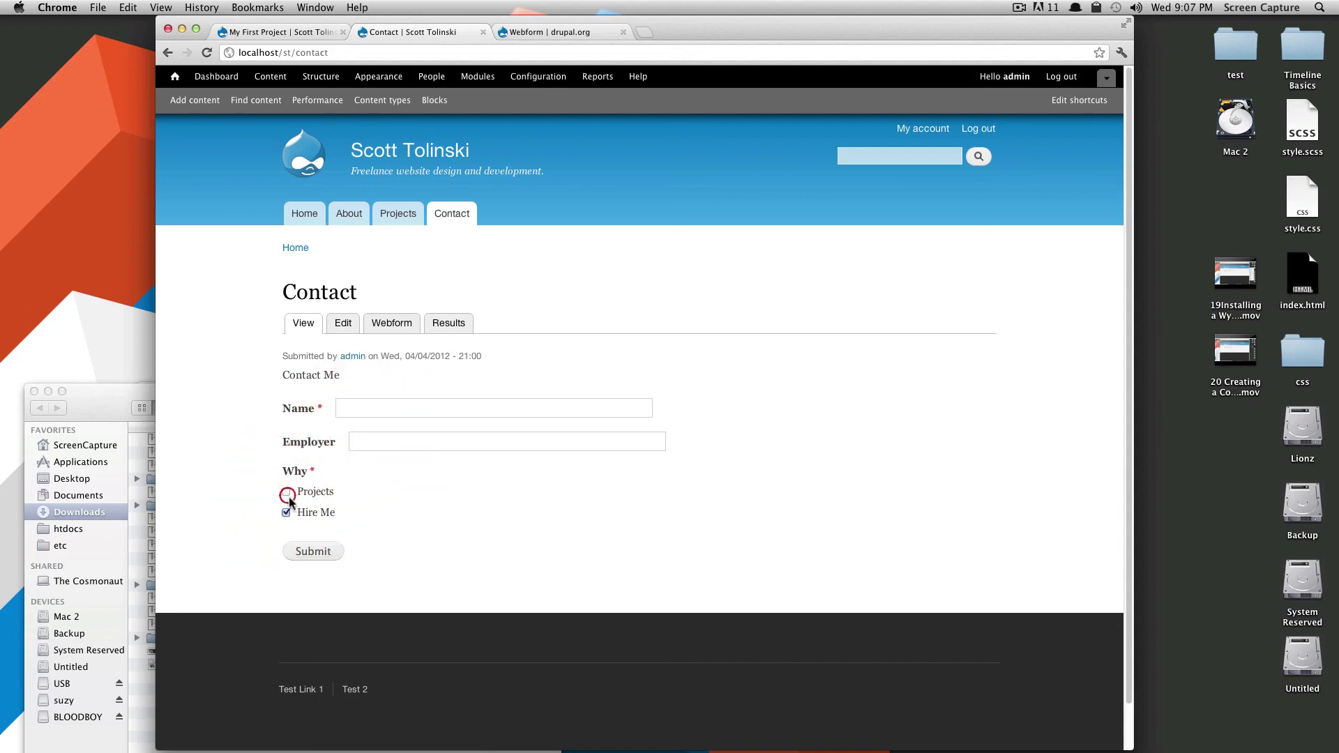
pyautogui.click(285, 512)
pyautogui.click(285, 491)
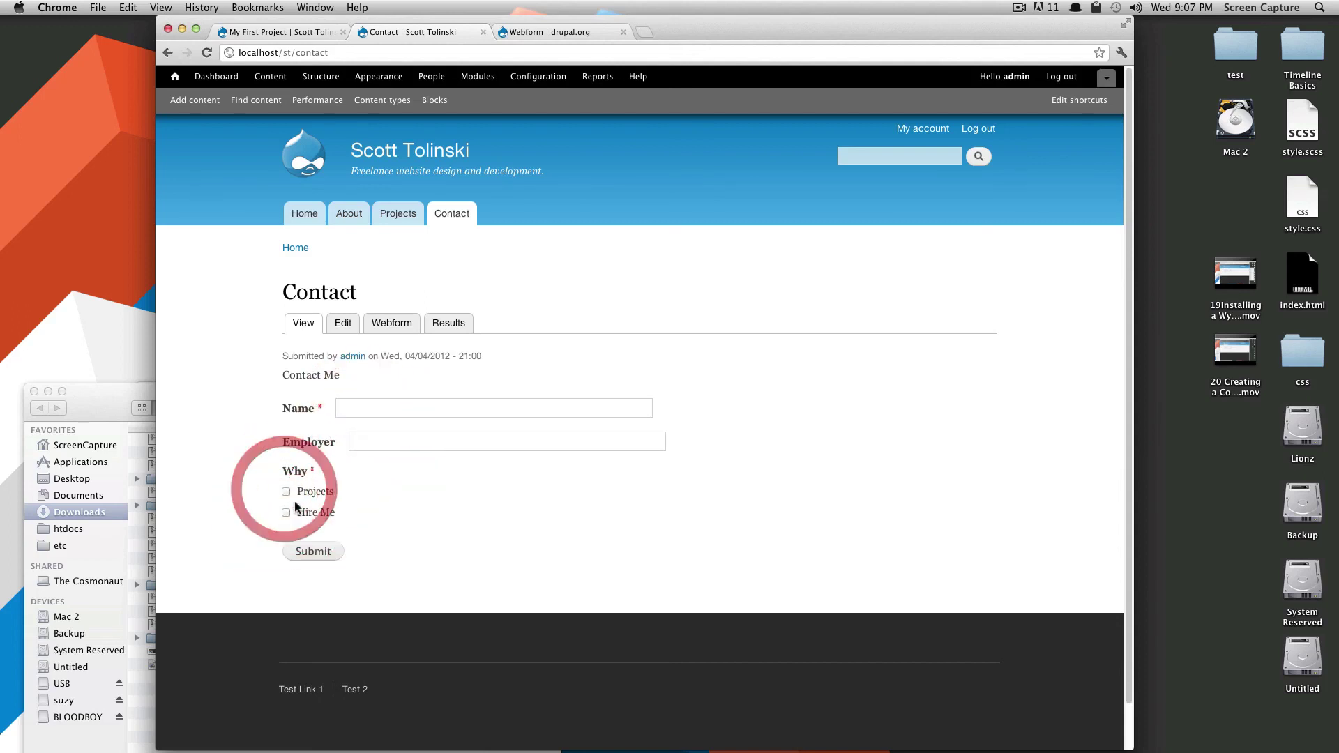
pyautogui.click(285, 492)
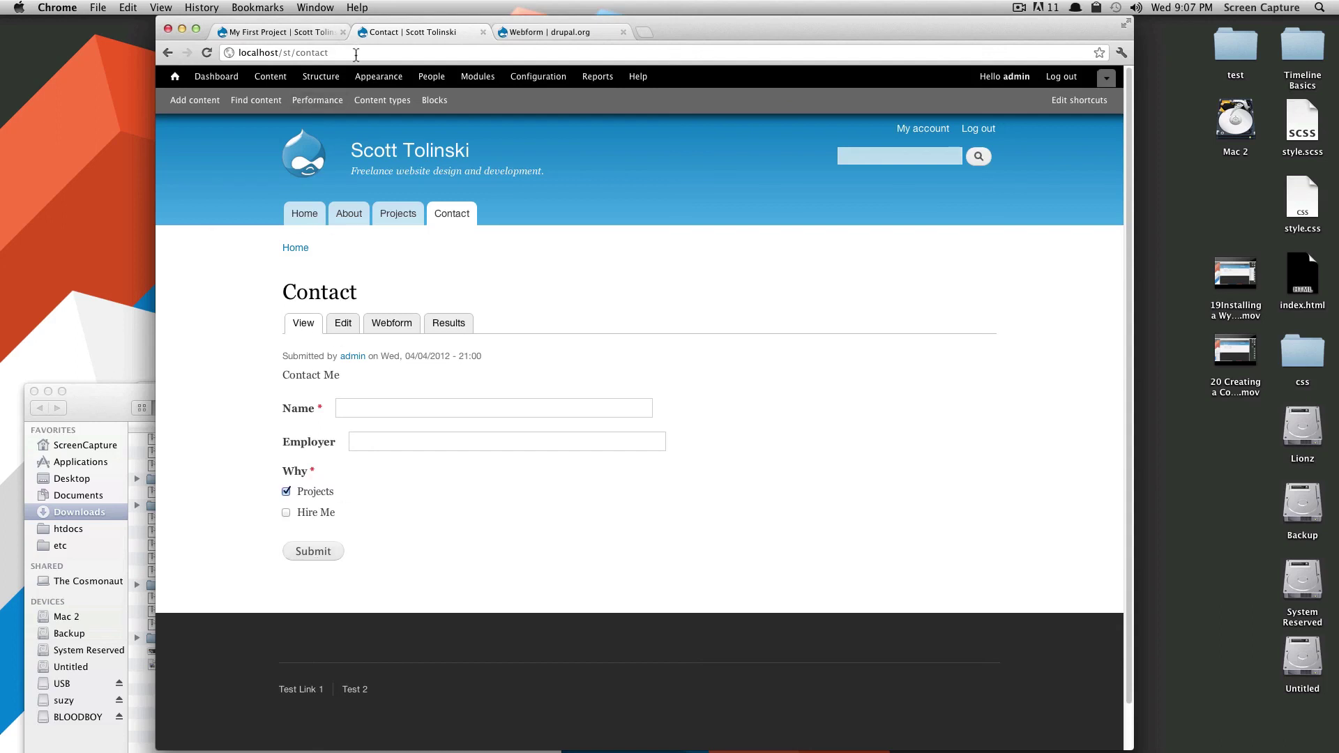
# Highlight the /contact path in the page address.
pyautogui.click(332, 53)
pyautogui.moveTo(332, 53); pyautogui.dragTo(305, 53)
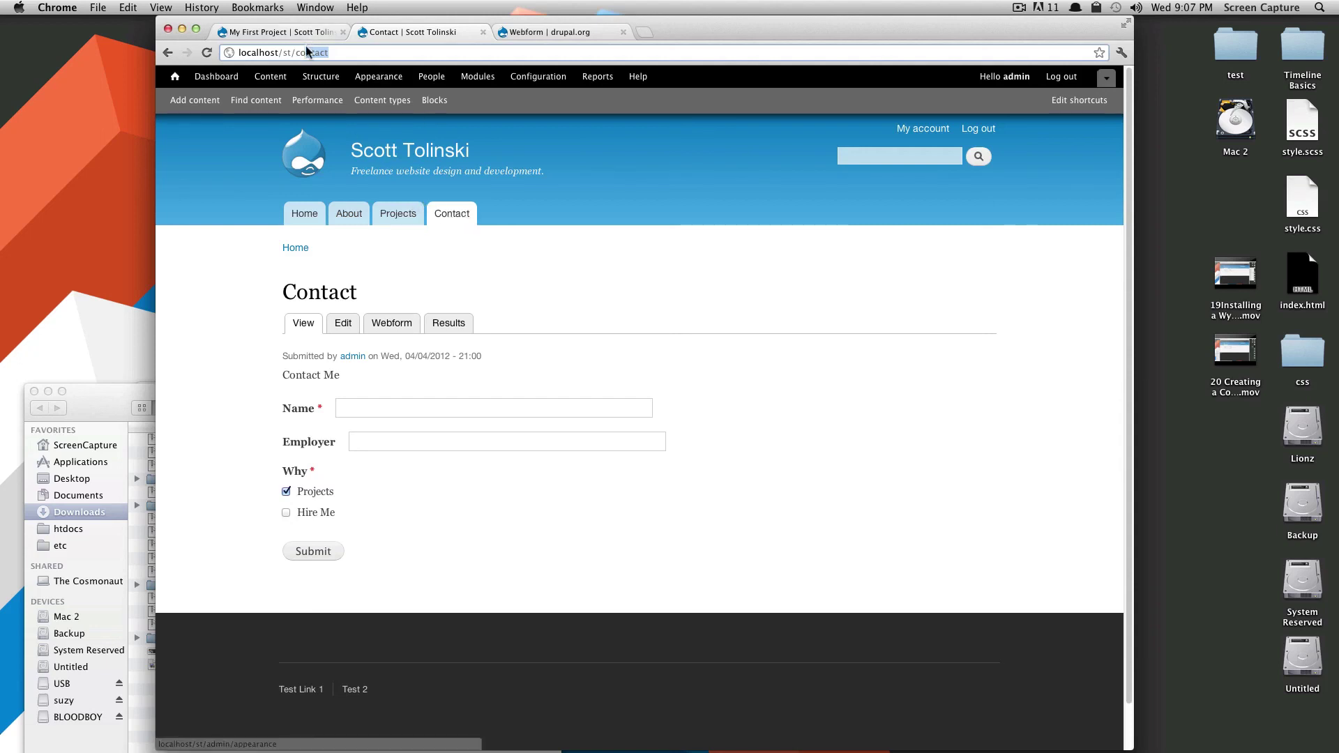
pyautogui.moveTo(295, 53); pyautogui.dragTo(341, 55)
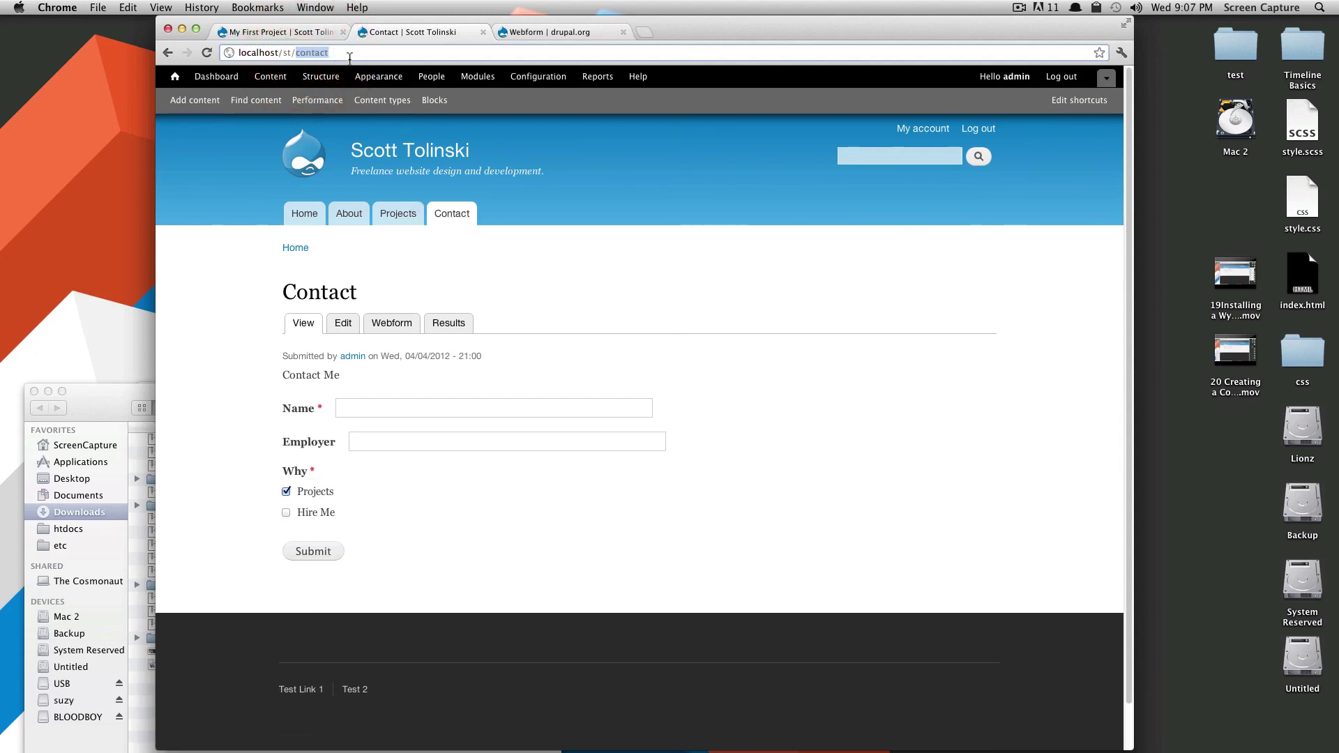
pyautogui.click(724, 322)
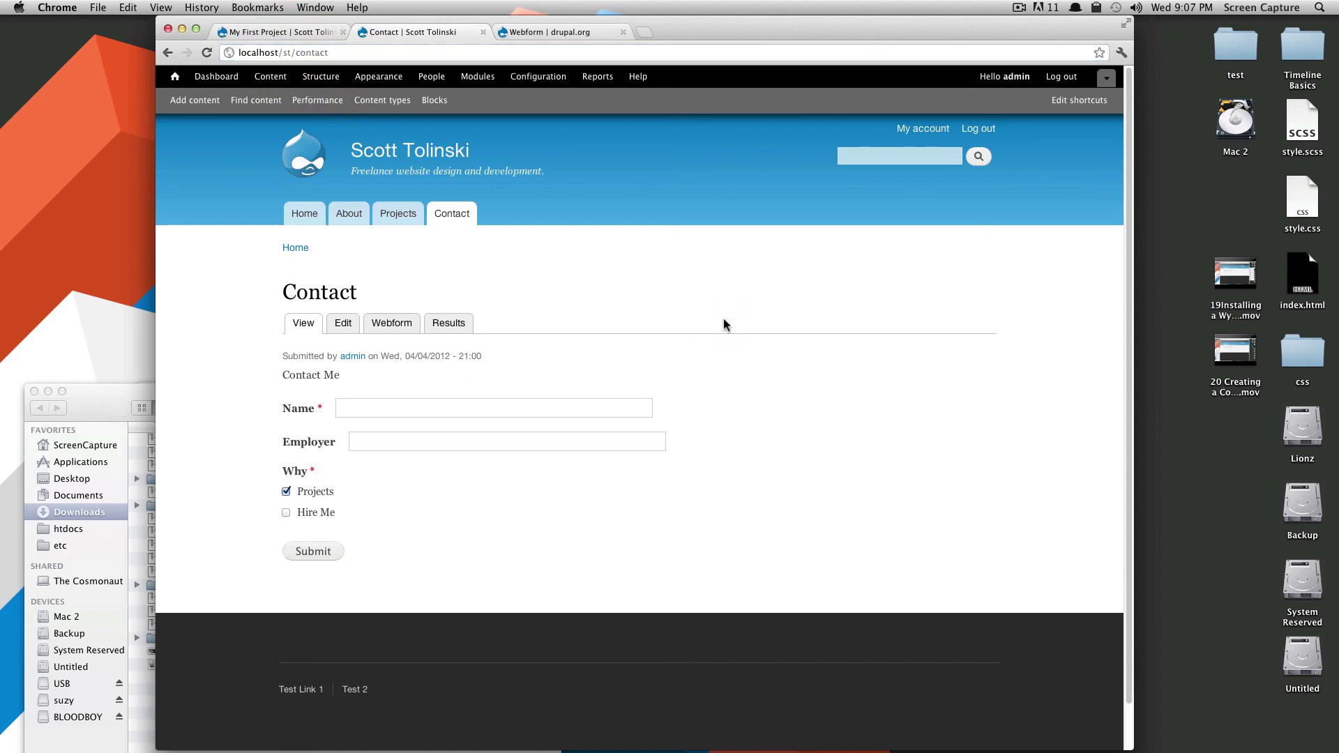